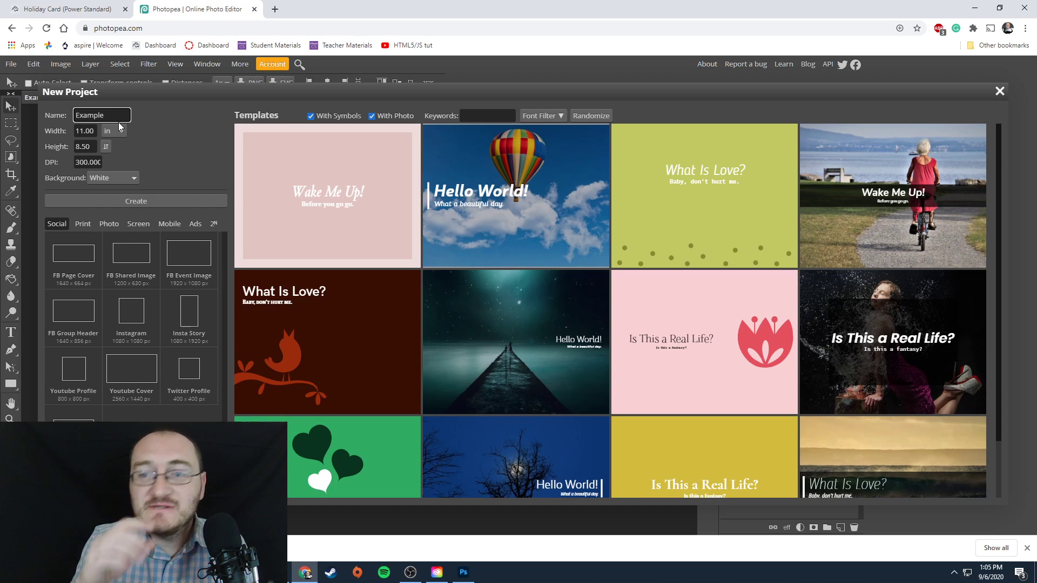
Name the new project Holiday Card.
key("BackSpace")
key("BackSpace")
key("BackSpace")
key("BackSpace")
key("BackSpace")
key("BackSpace")
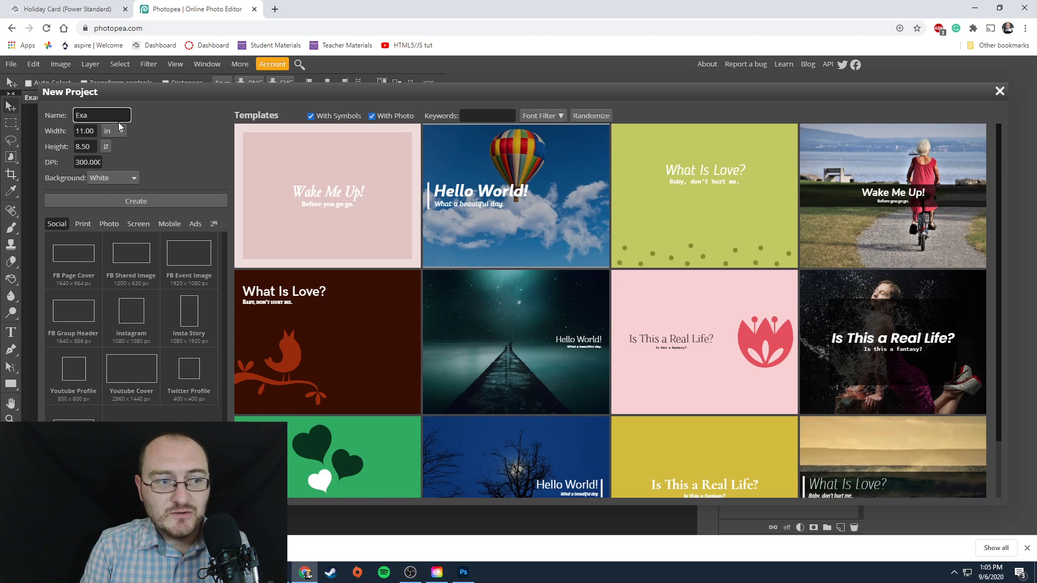
type("Holiday Card")
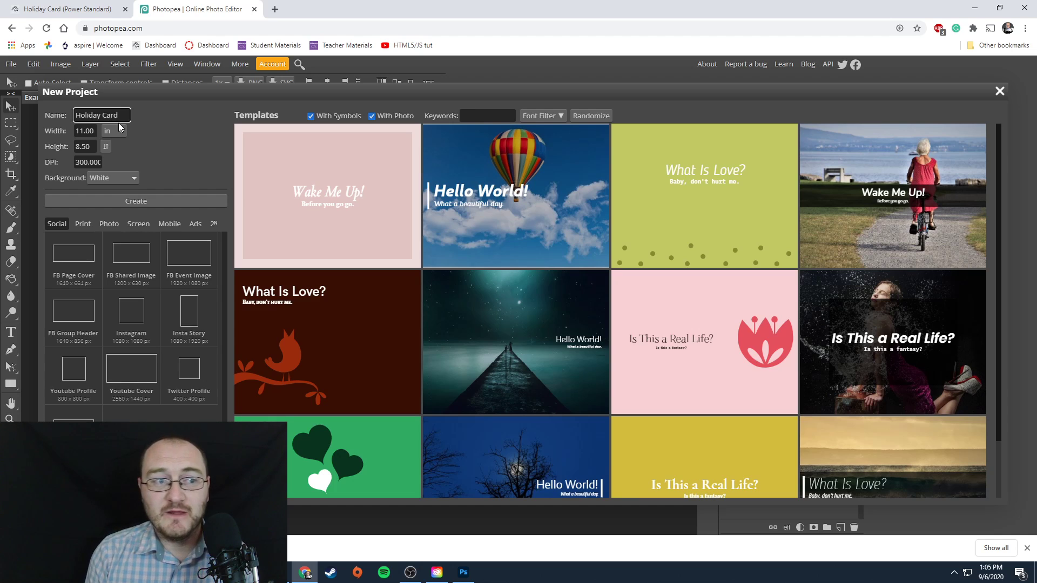
Set the new project's width to 7 inches and height to 5 inches, and create the document.
left_click(96, 131)
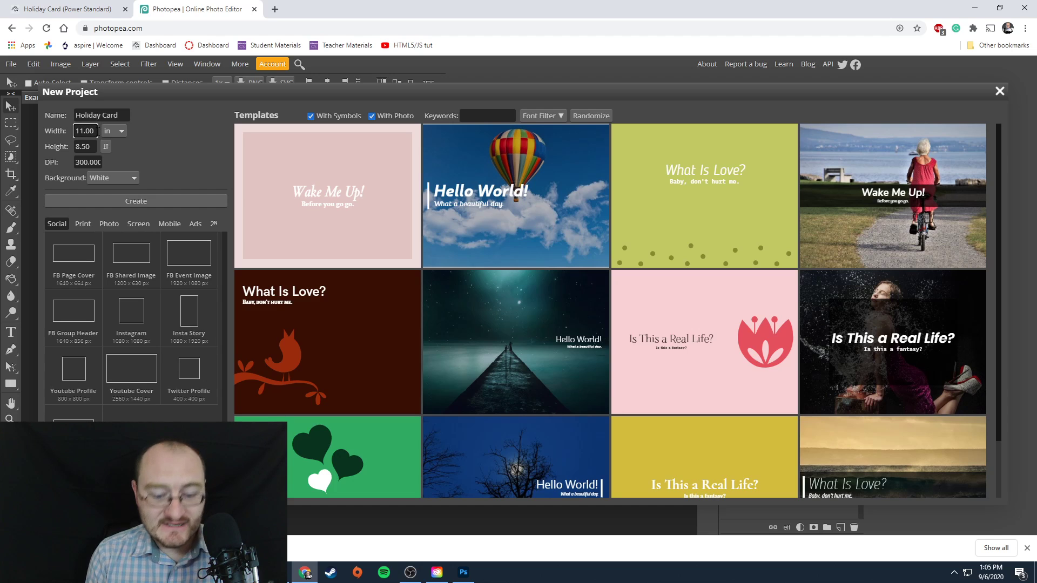
key("BackSpace")
key("BackSpace")
key("BackSpace")
key("BackSpace")
key("BackSpace")
type("7")
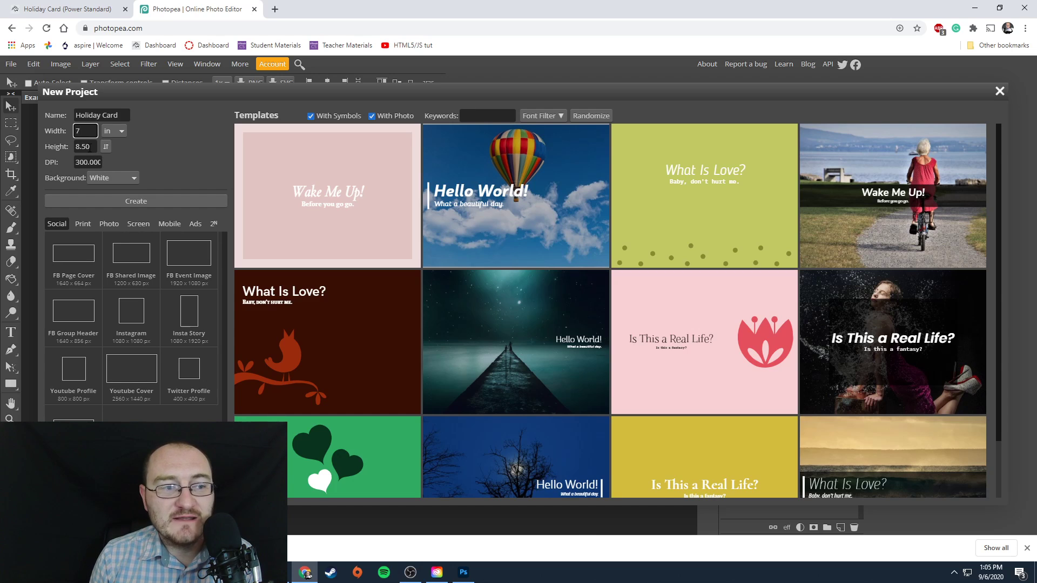
key("Tab")
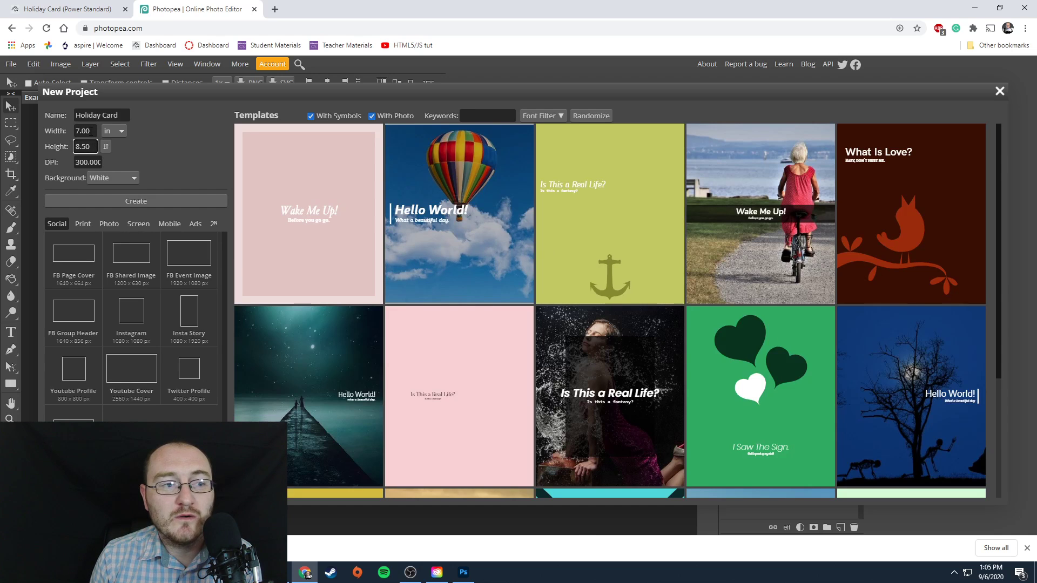
key("ctrl+a")
type("5")
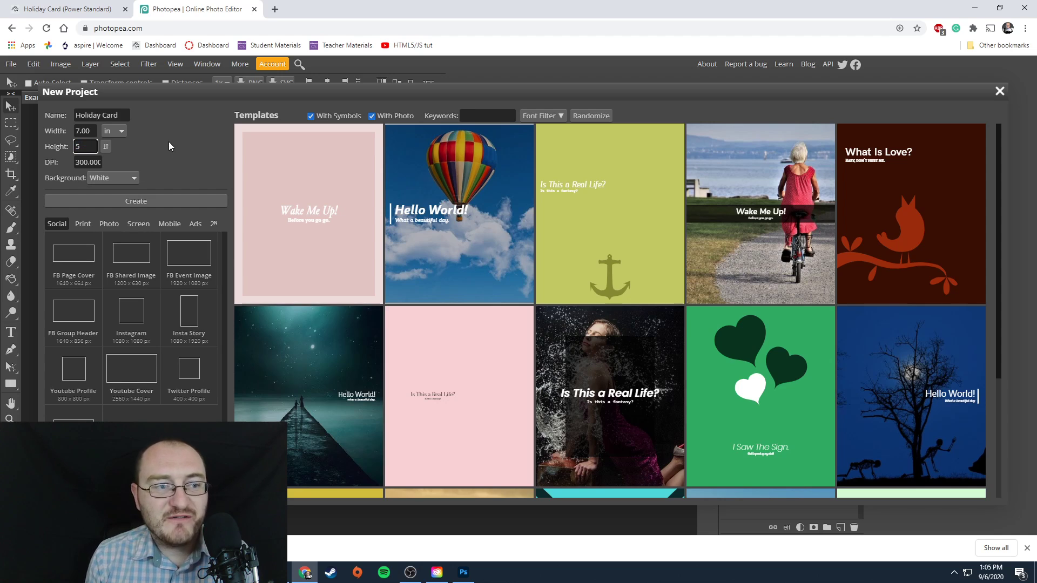
key("Tab")
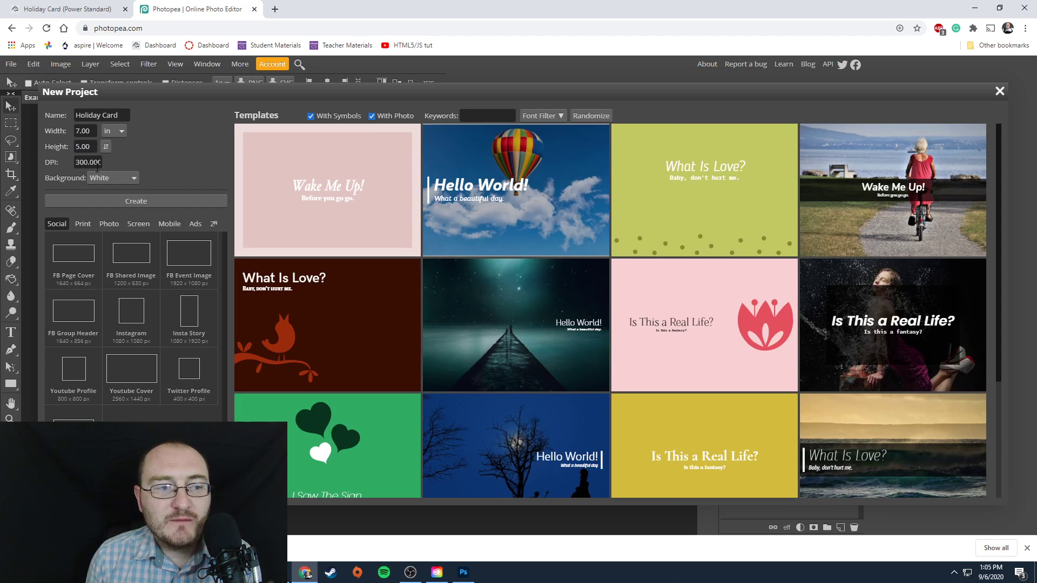
left_click(134, 200)
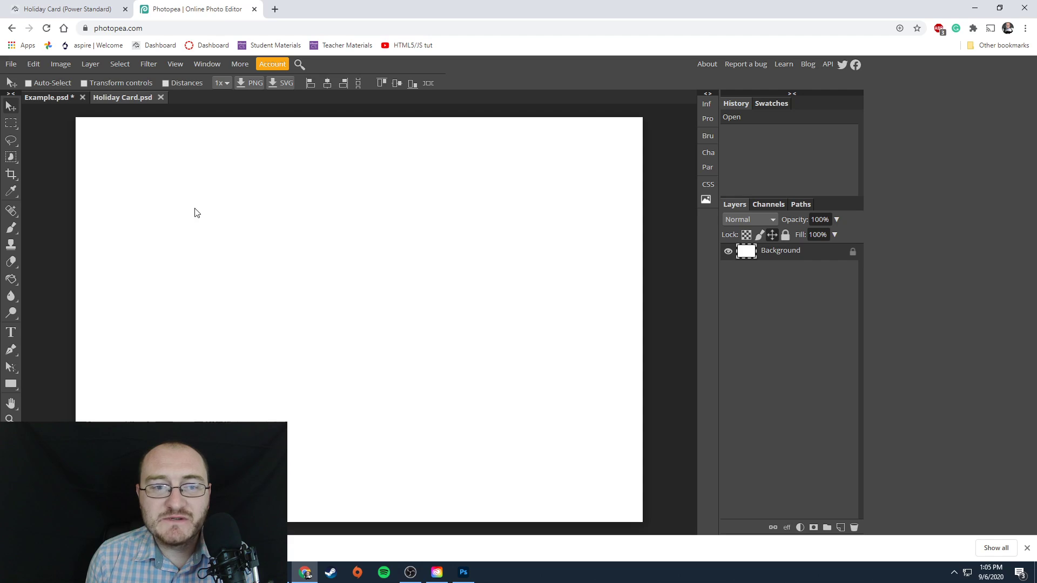
Place the studyofdista, solofamilyportrait, fnw-1151_nt and star-wars-millenium-falc images into the Holiday Card document as separate layers.
left_click_drag(339, 11, 449, 28)
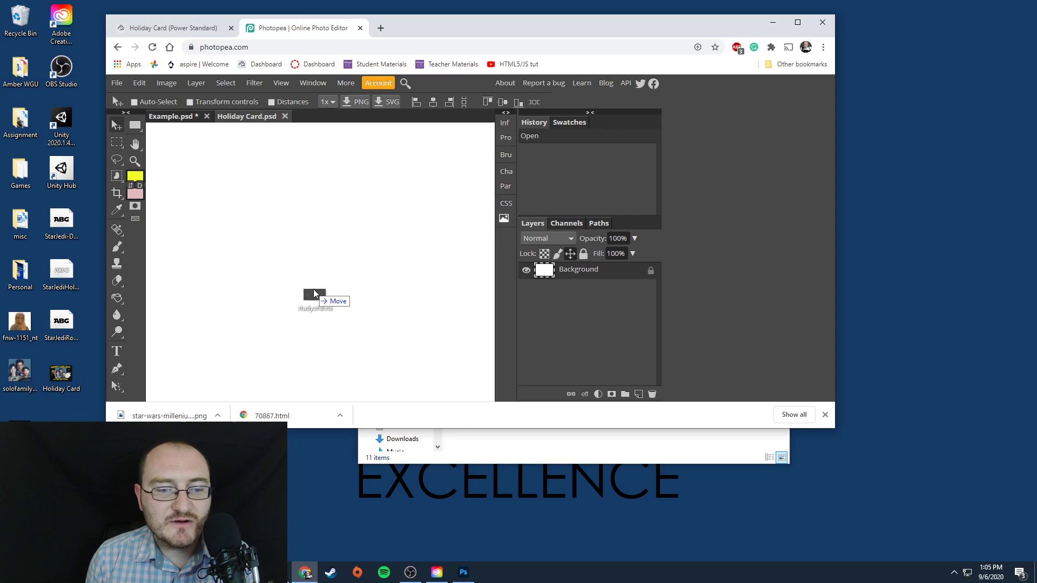
left_click_drag(316, 294, 313, 292)
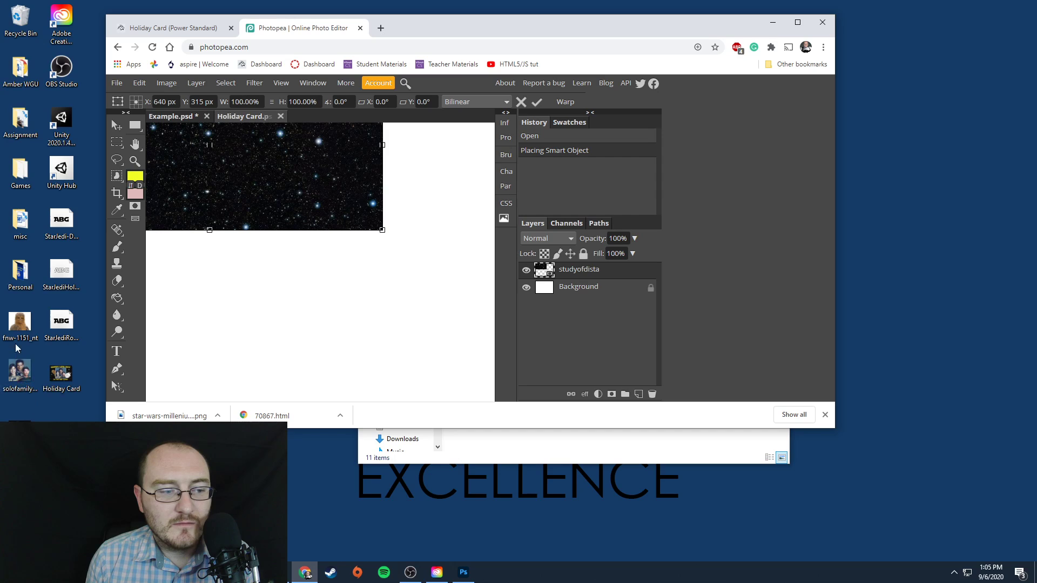
left_click(22, 373)
left_click_drag(23, 373, 312, 305)
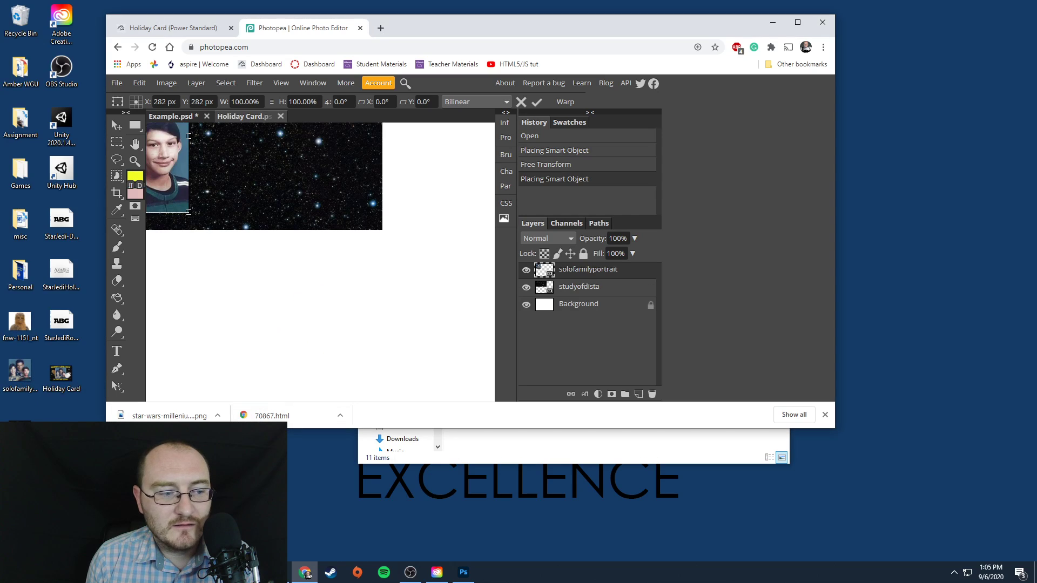
left_click(20, 324)
left_click_drag(20, 324, 315, 329)
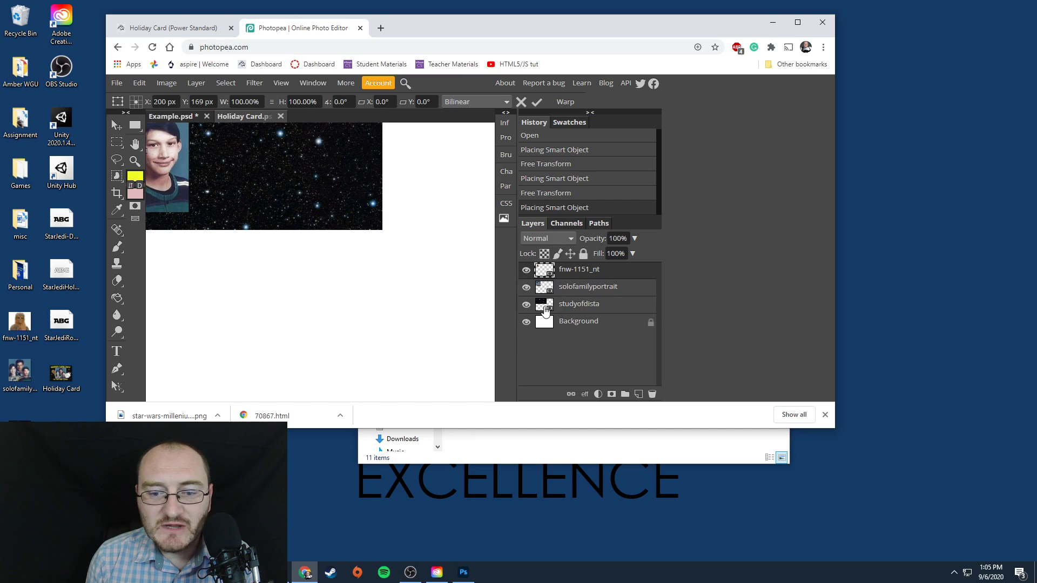
left_click_drag(162, 416, 275, 323)
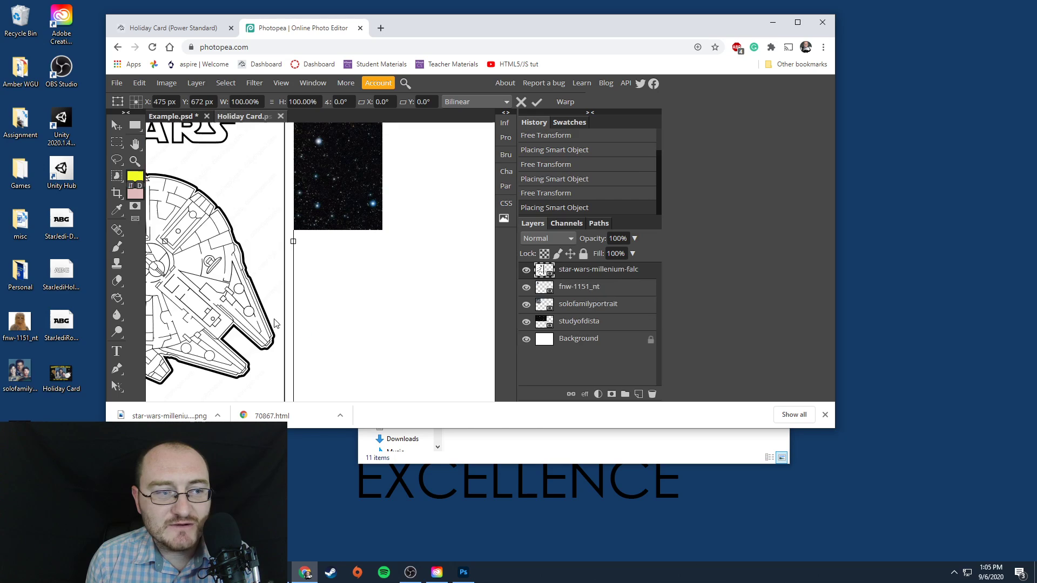
left_click(797, 22)
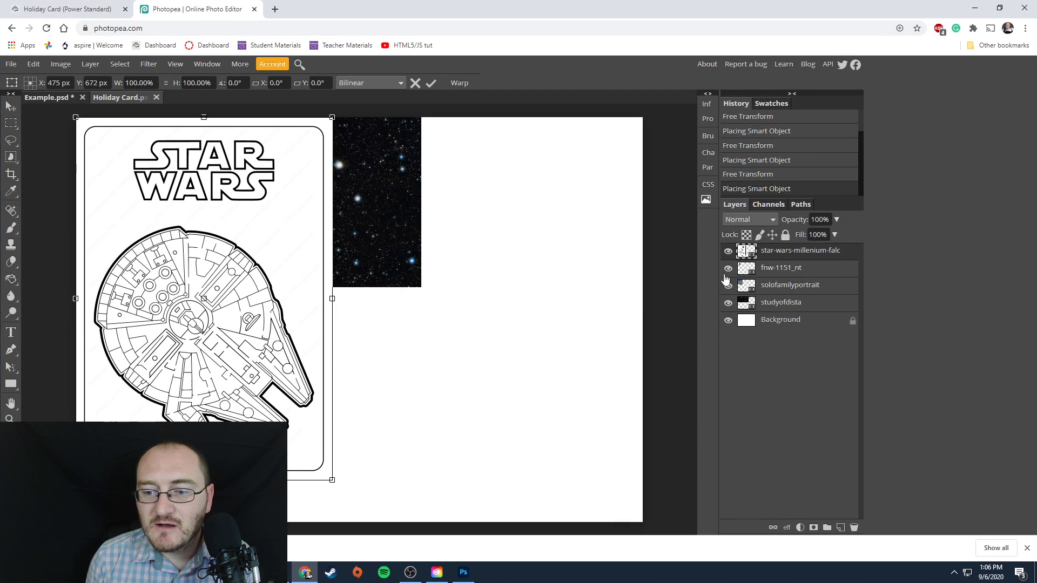
Hide the star-wars-millenium-falc, fnw-1151_nt and solofamilyportrait layers.
left_click(728, 250)
left_click(728, 268)
left_click(728, 285)
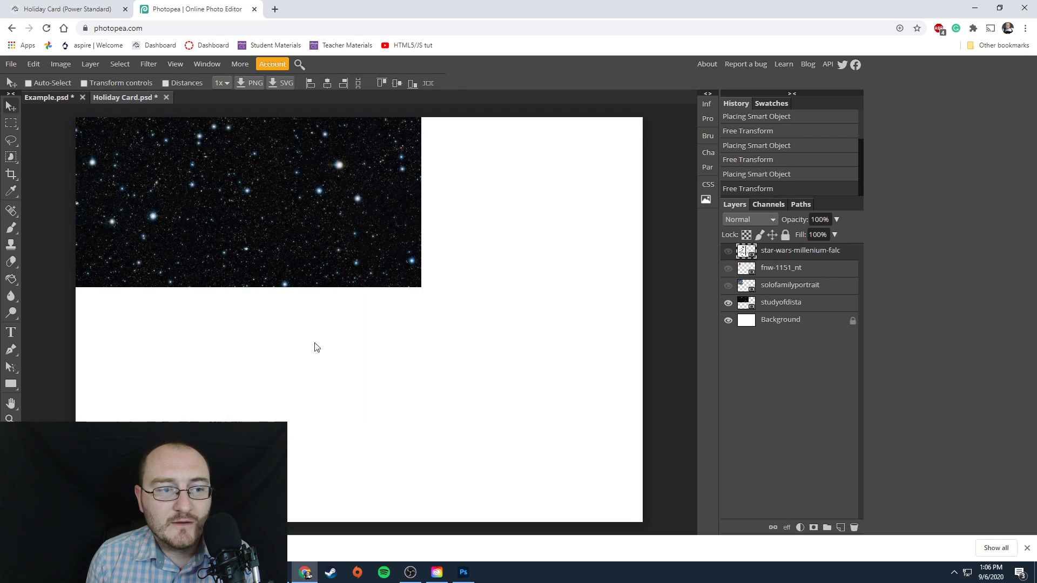
Move the hidden star-wars-millenium-falc layer toward the lower middle of the card, briefly showing it to check its position.
left_click_drag(315, 345, 291, 294)
left_click(800, 304)
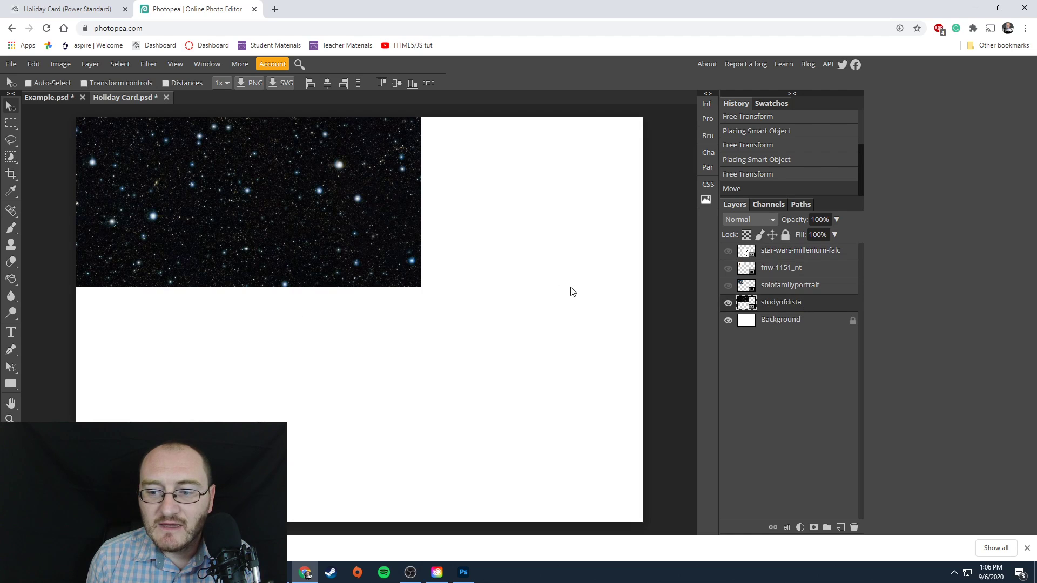
left_click(786, 256)
left_click(728, 252)
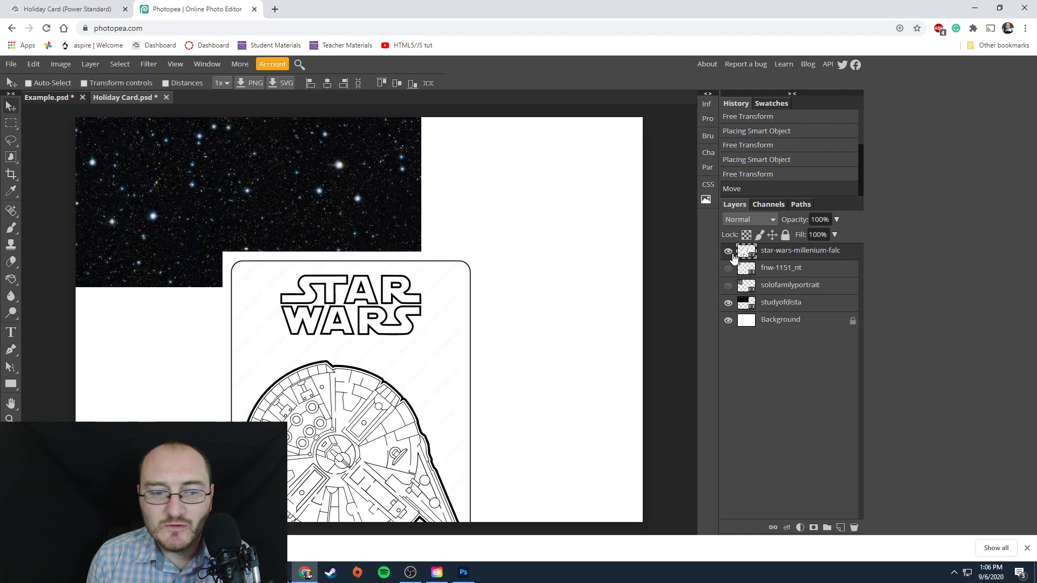
left_click(728, 251)
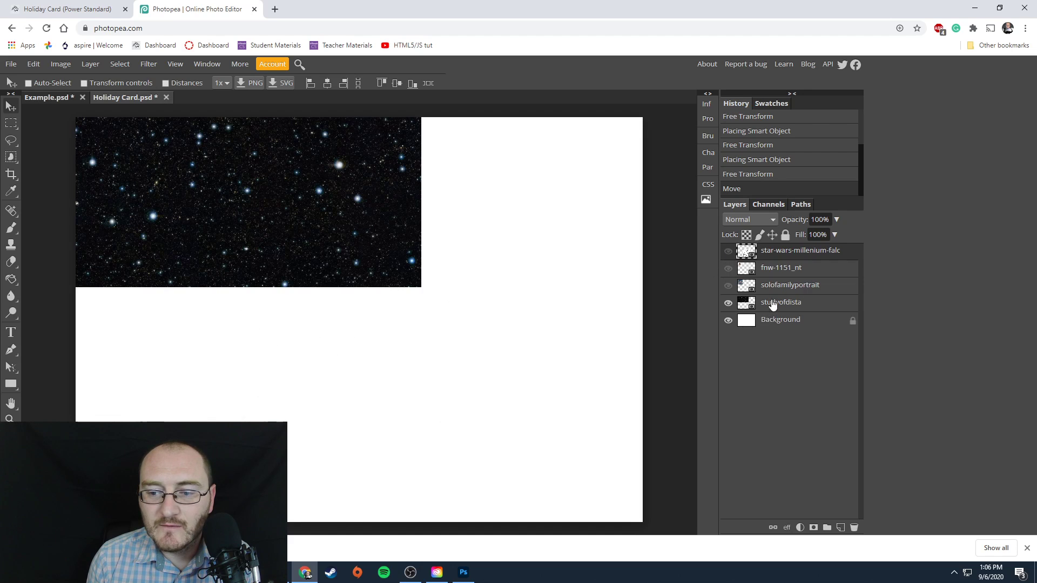
Select the studyofdista layer and test moving the star image, leaving it in the card's upper-left corner.
left_click(773, 304)
mouse_move(216, 238)
left_mouse_down()
mouse_move(317, 340)
mouse_move(228, 266)
mouse_move(220, 242)
left_mouse_up()
left_click_drag(260, 206, 256, 202)
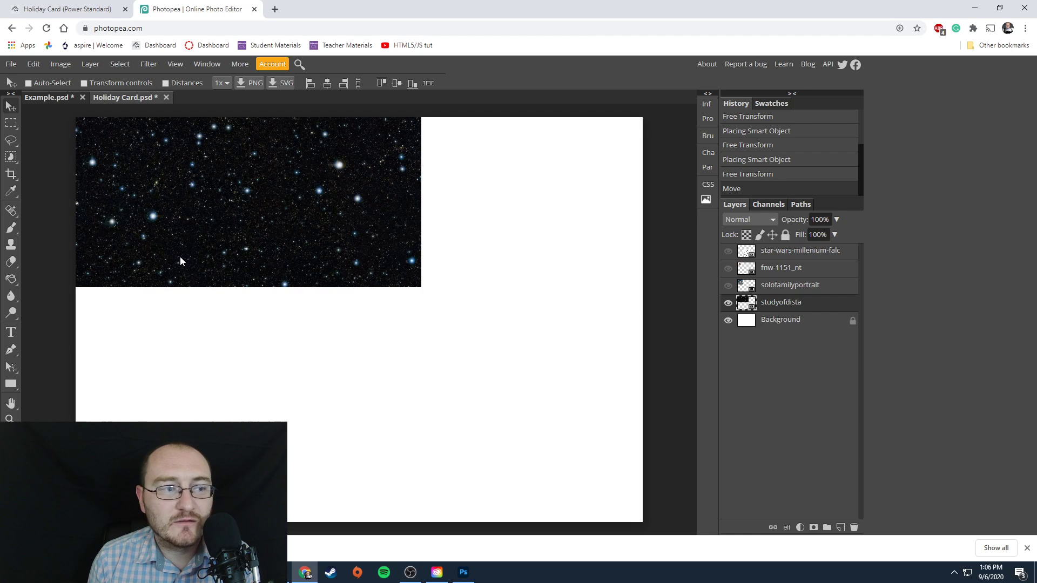
left_click(34, 64)
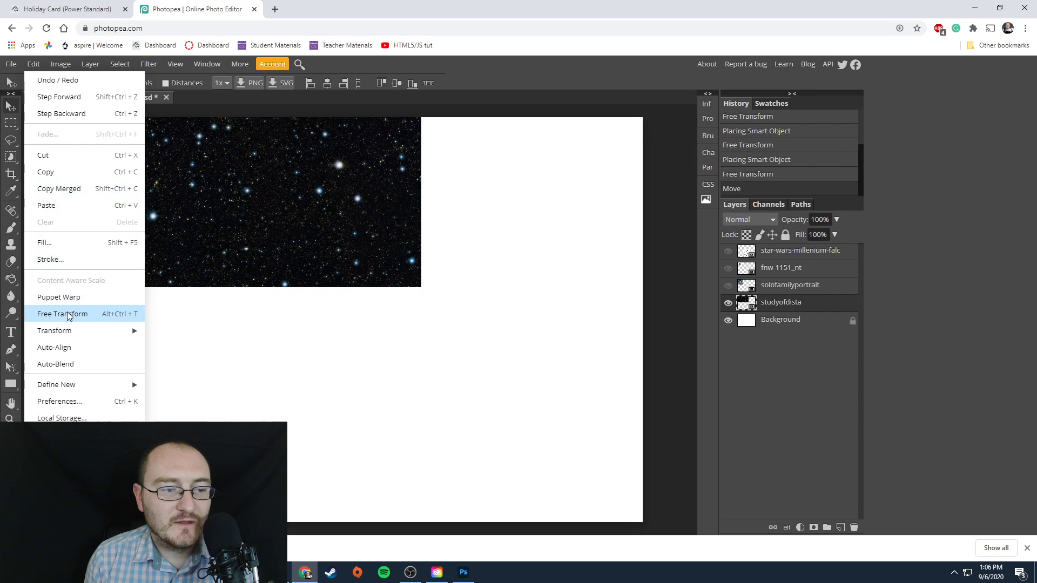
left_click(128, 321)
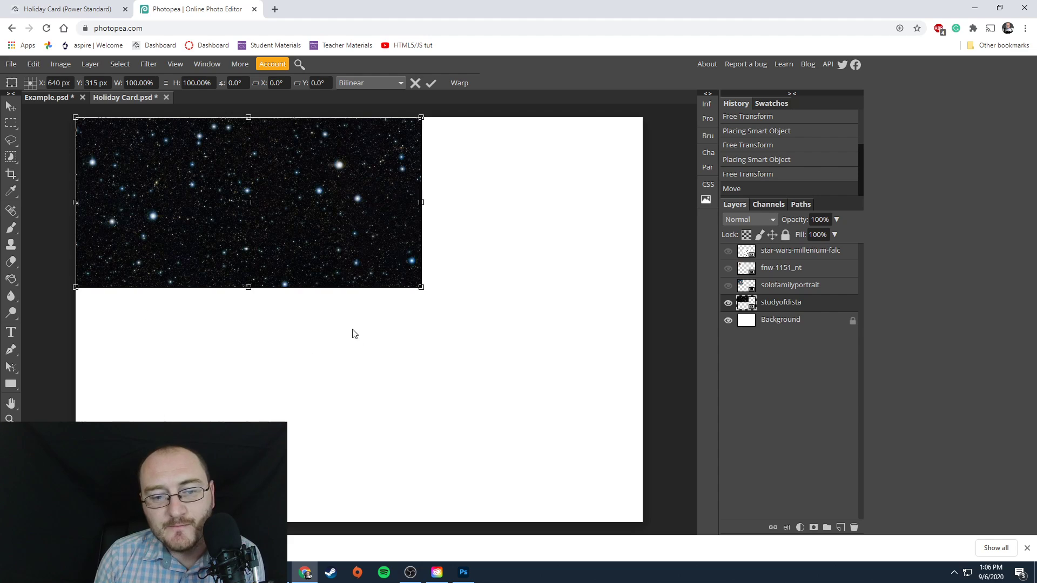
left_click_drag(423, 287, 485, 345)
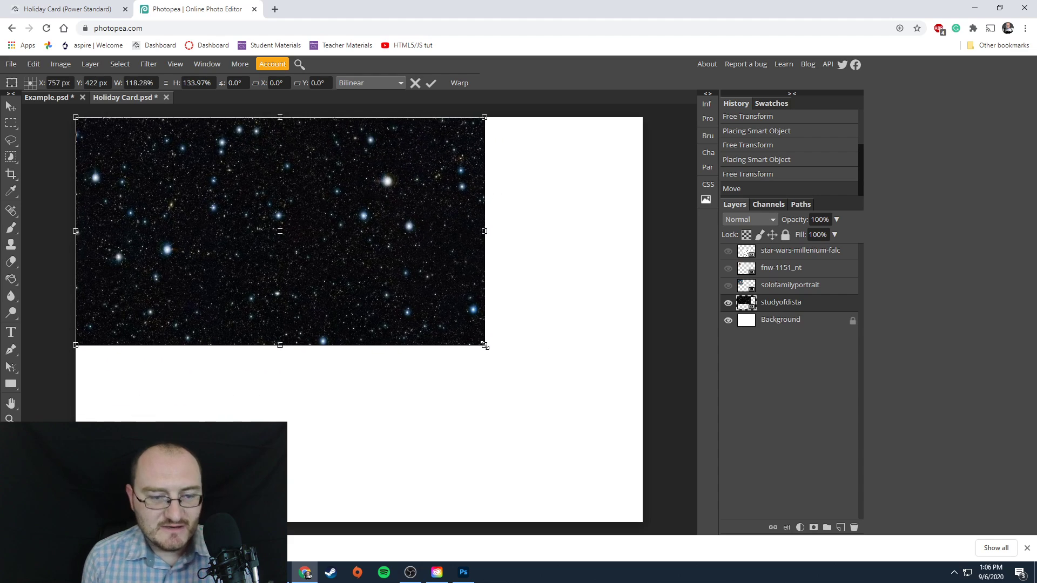
key("Escape")
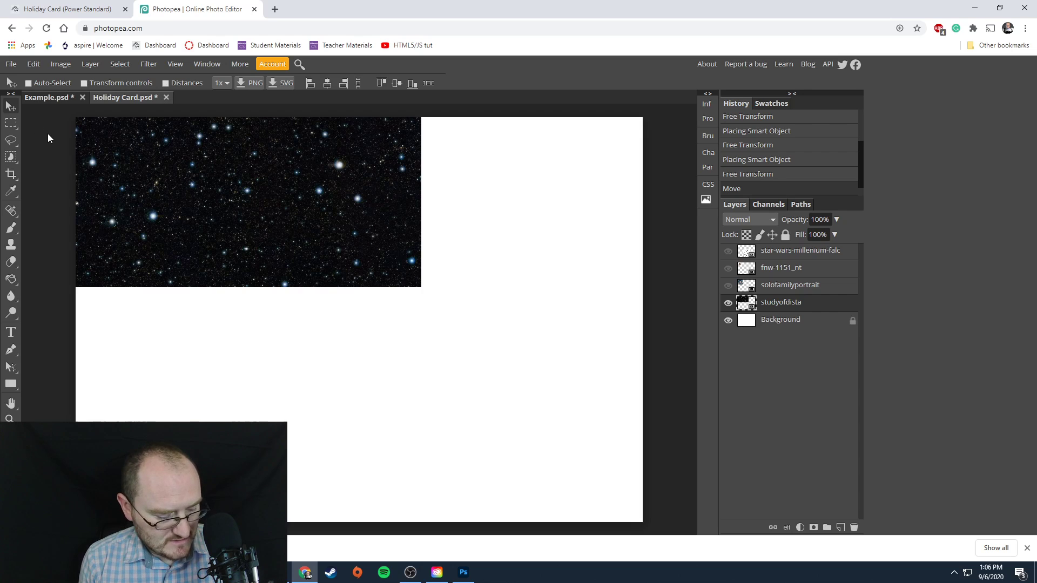
key("ctrl+alt+t")
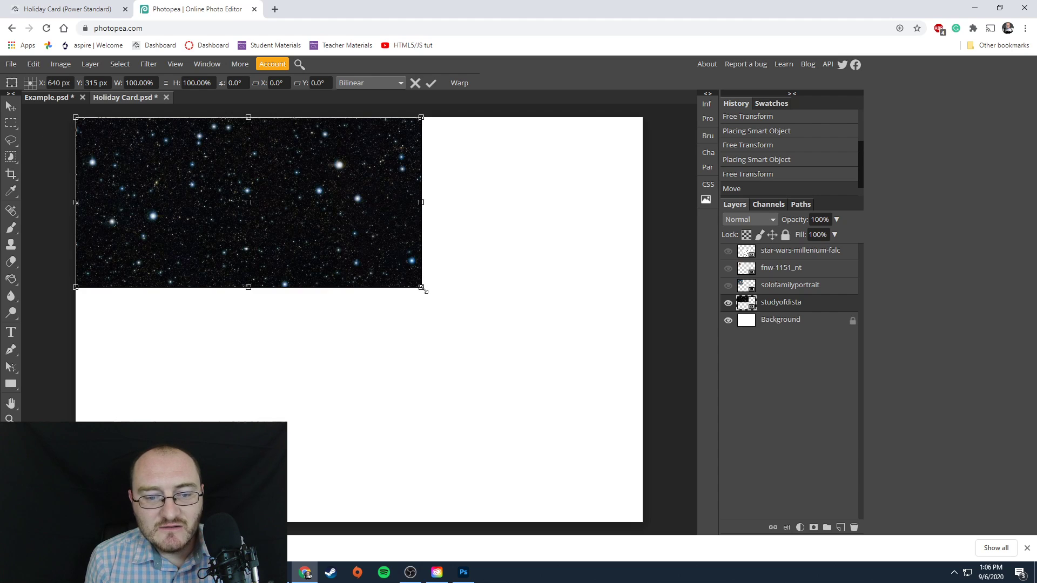
left_click_drag(422, 288, 471, 299)
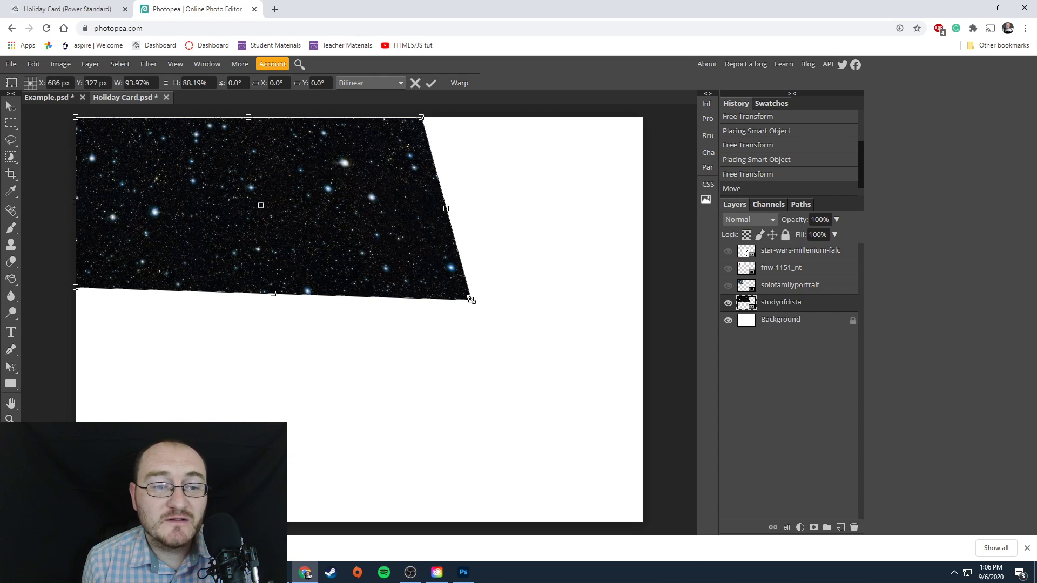
key("Escape")
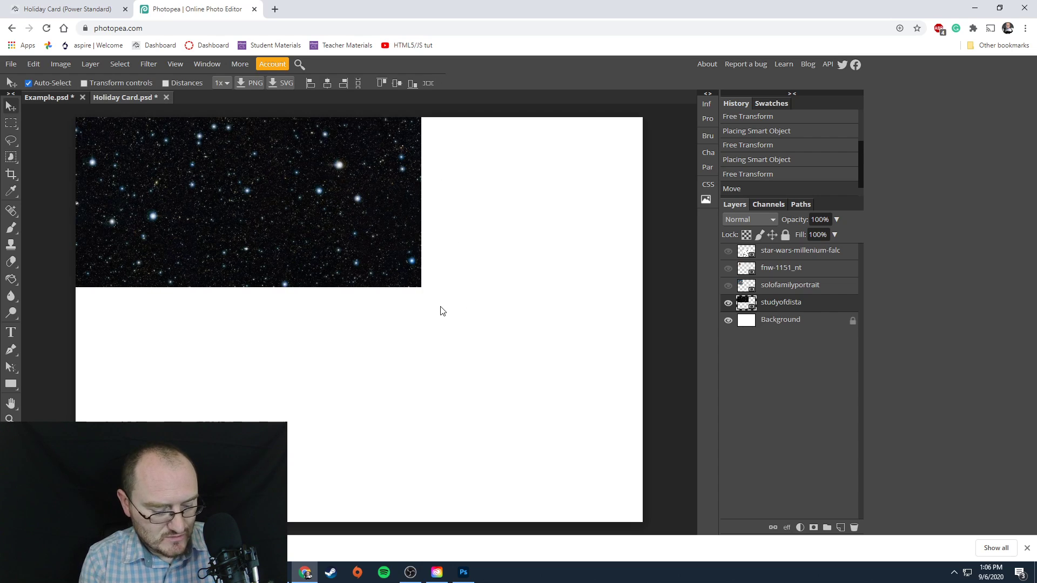
key("ctrl+alt+t")
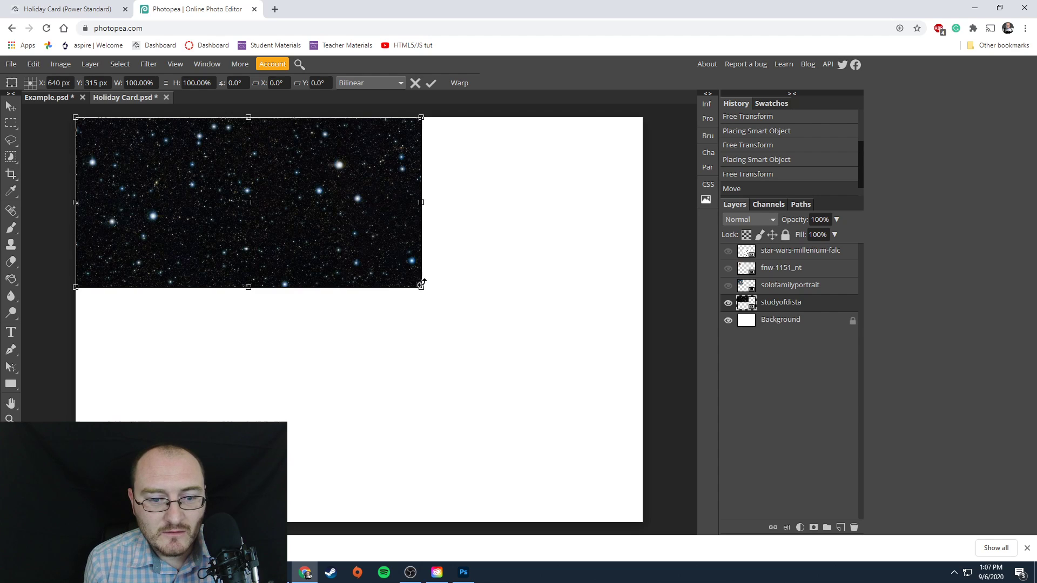
left_click_drag(421, 284, 484, 328)
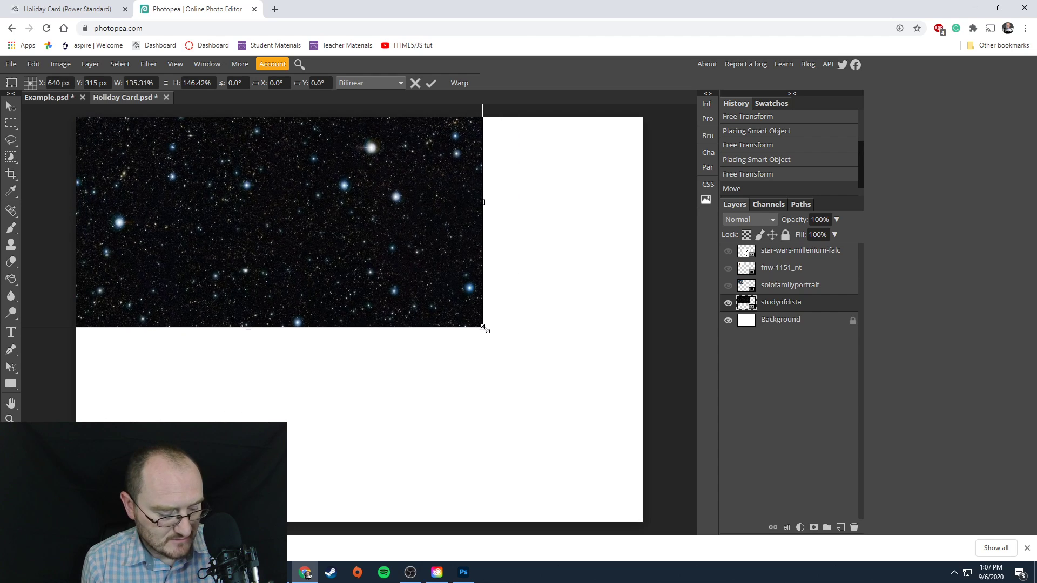
key("Escape")
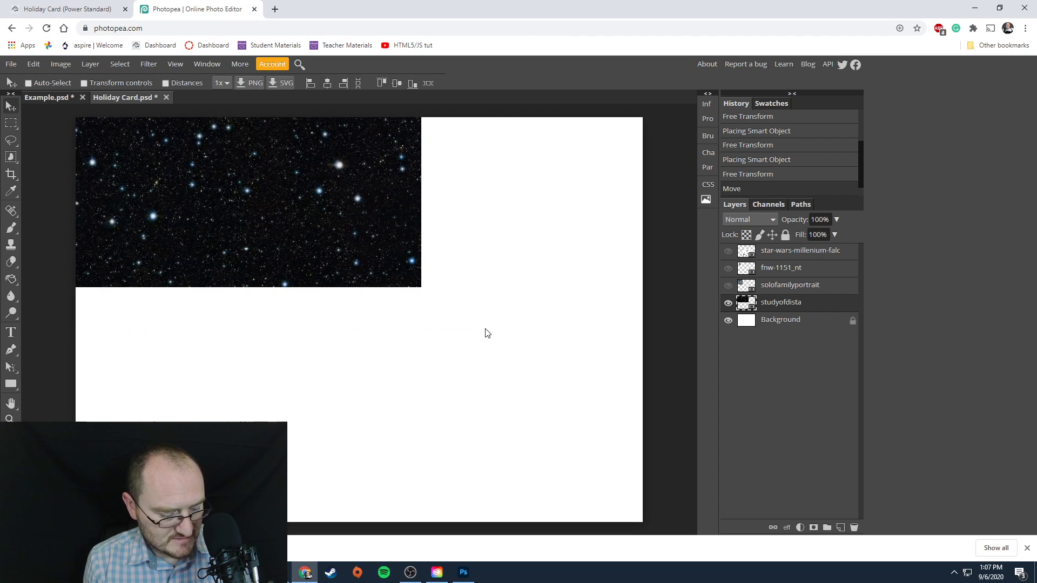
Free Transform the star image proportionally to about 239% so it covers the whole card, and shift it slightly left.
key("alt+ctrl+t")
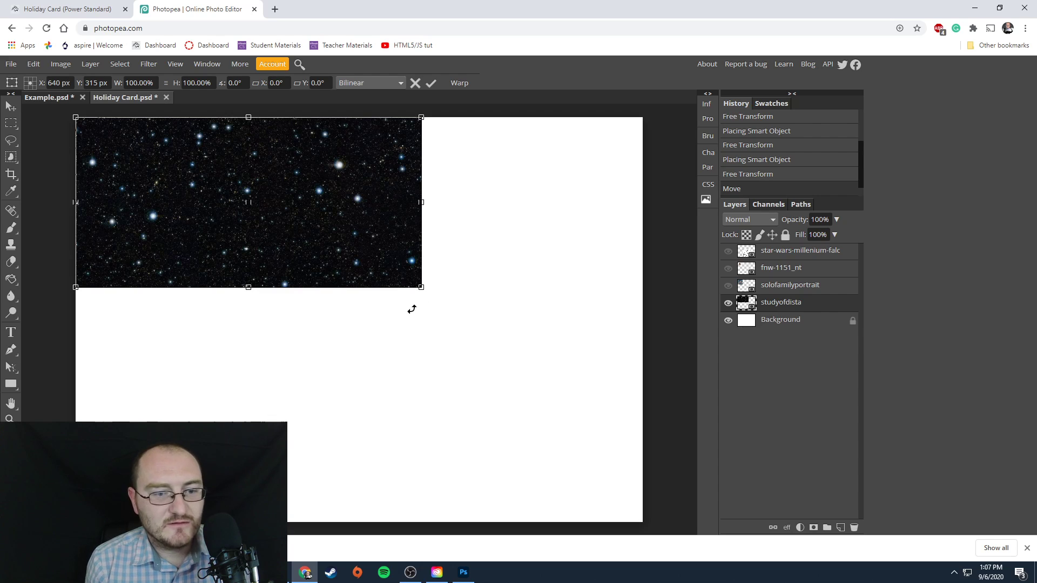
left_click_drag(421, 287, 903, 447)
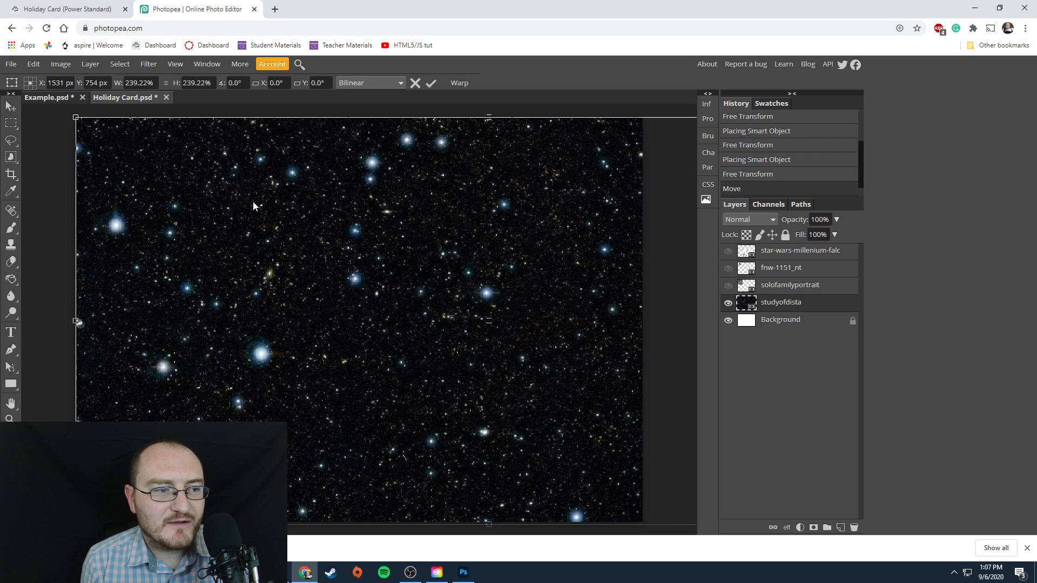
key("Return")
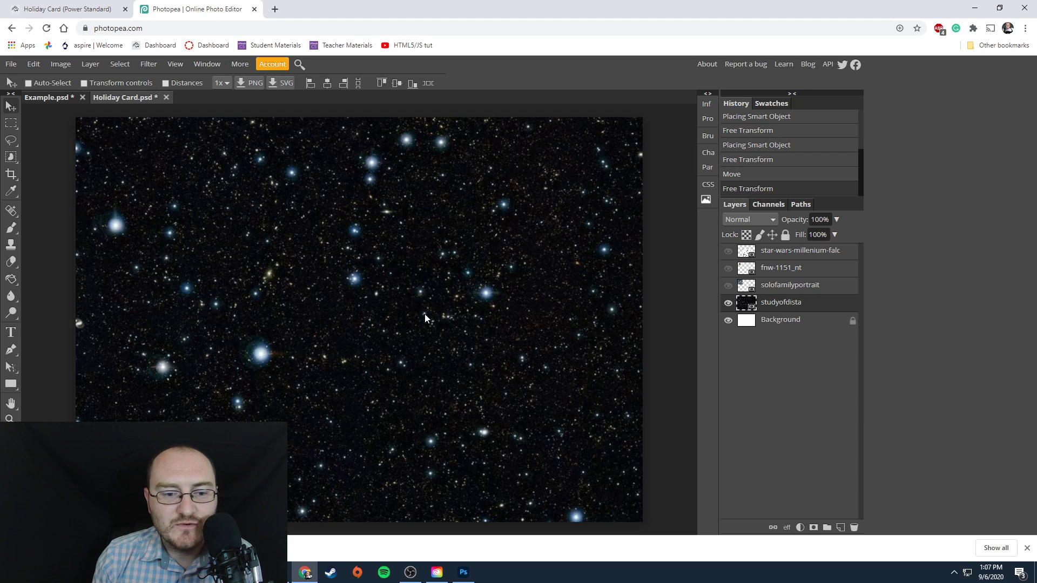
left_click_drag(424, 313, 397, 312)
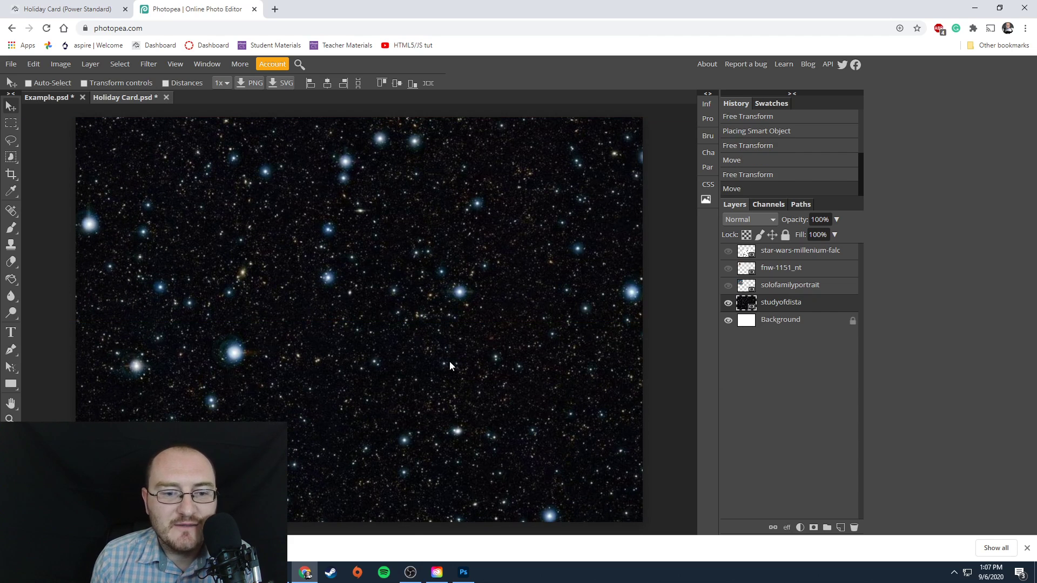
Show the solofamilyportrait layer and move the portrait to the upper middle-left area of the card.
left_click(776, 287)
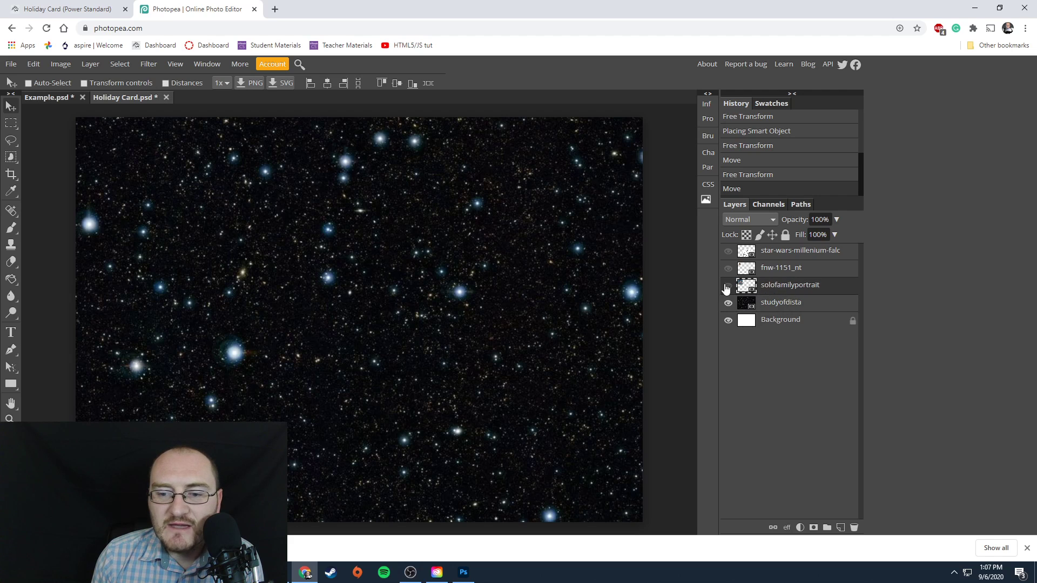
left_click(728, 286)
left_click_drag(159, 199, 279, 235)
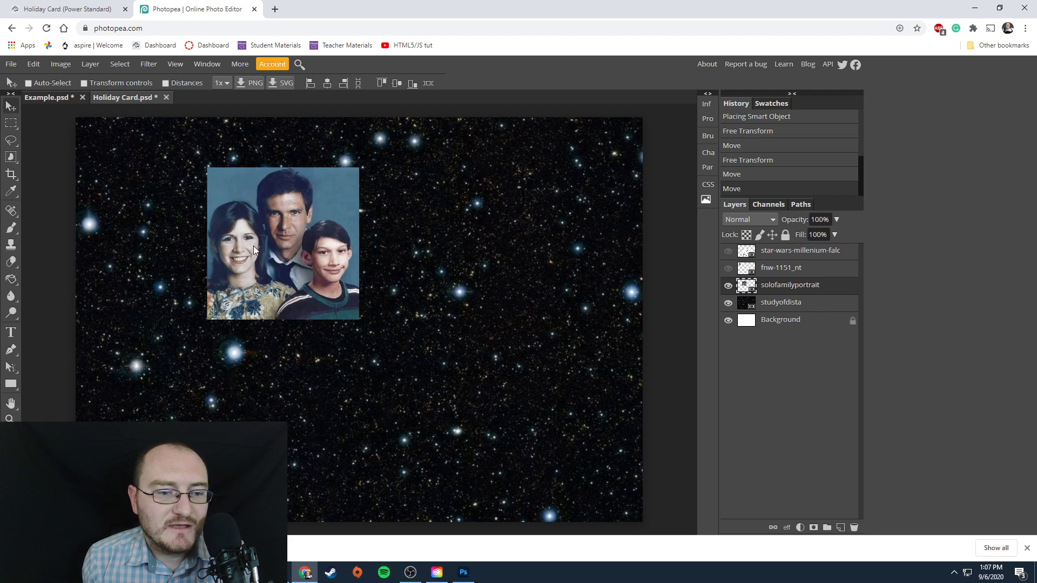
Move the family portrait around the card and leave it slightly lower and farther right than before.
left_click_drag(288, 273, 271, 277)
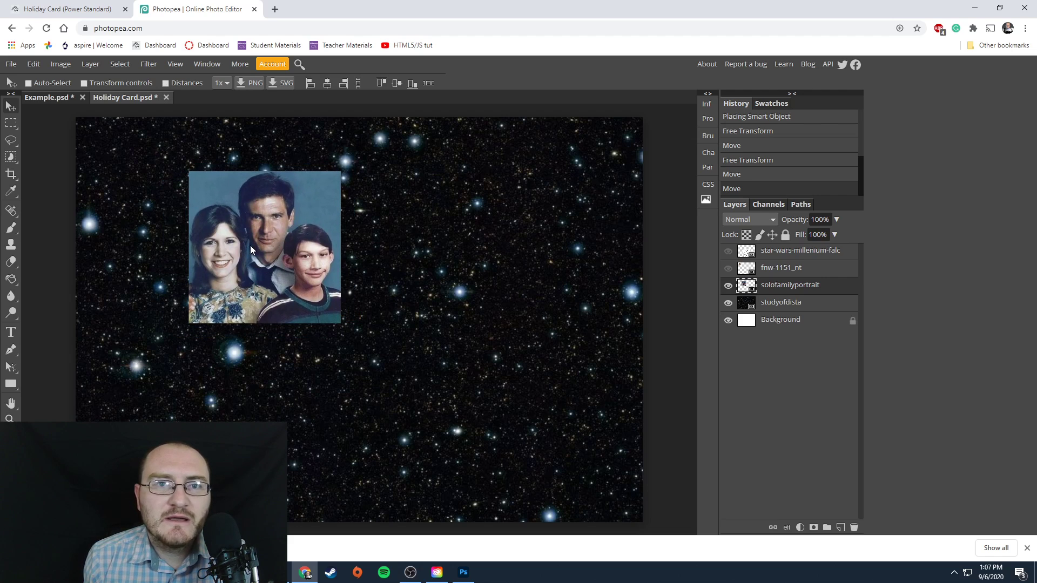
left_click_drag(251, 268, 305, 297)
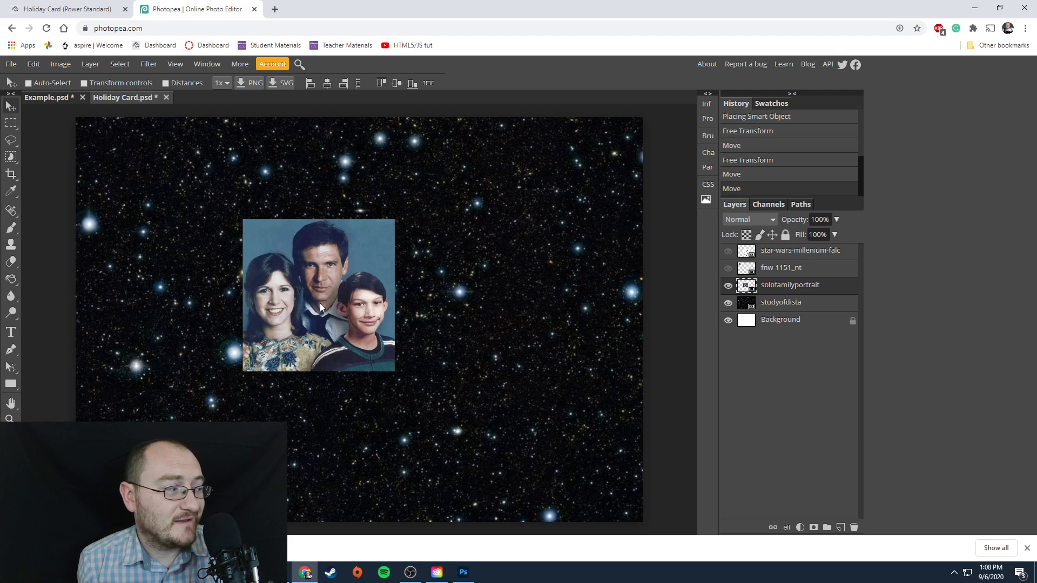
left_click_drag(314, 310, 288, 268)
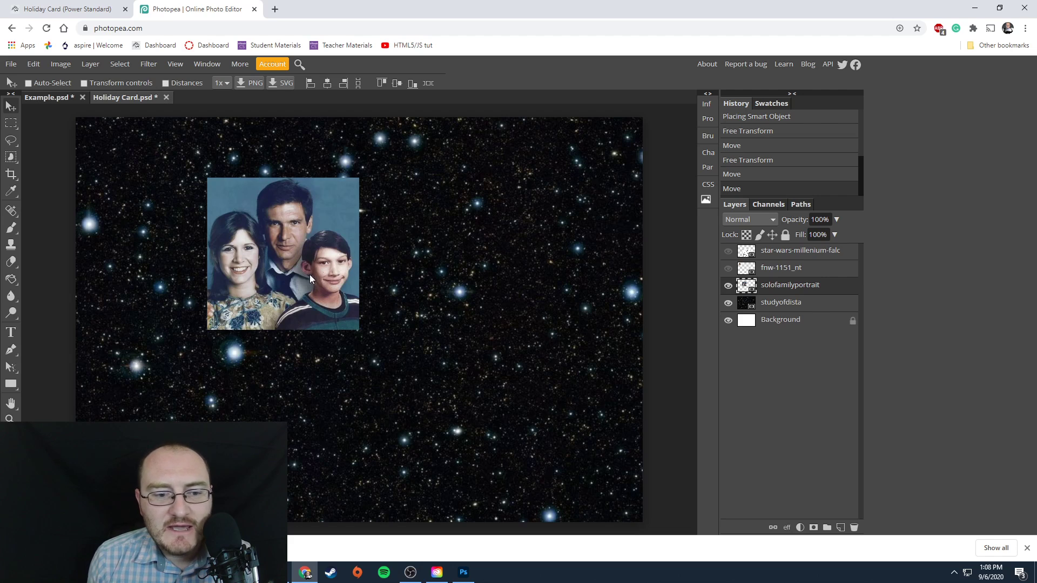
left_click_drag(277, 267, 300, 296)
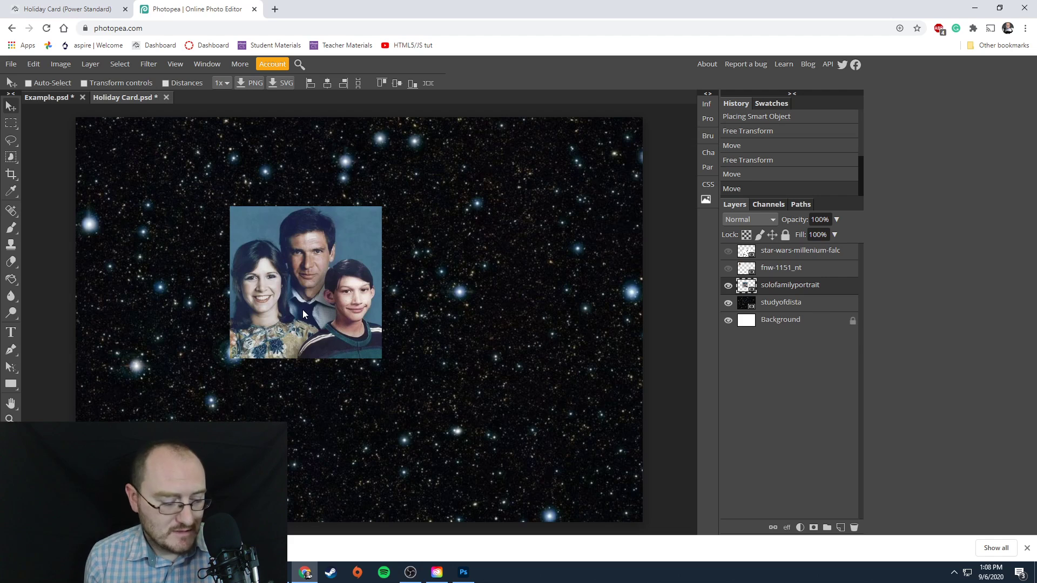
key("ctrl+t")
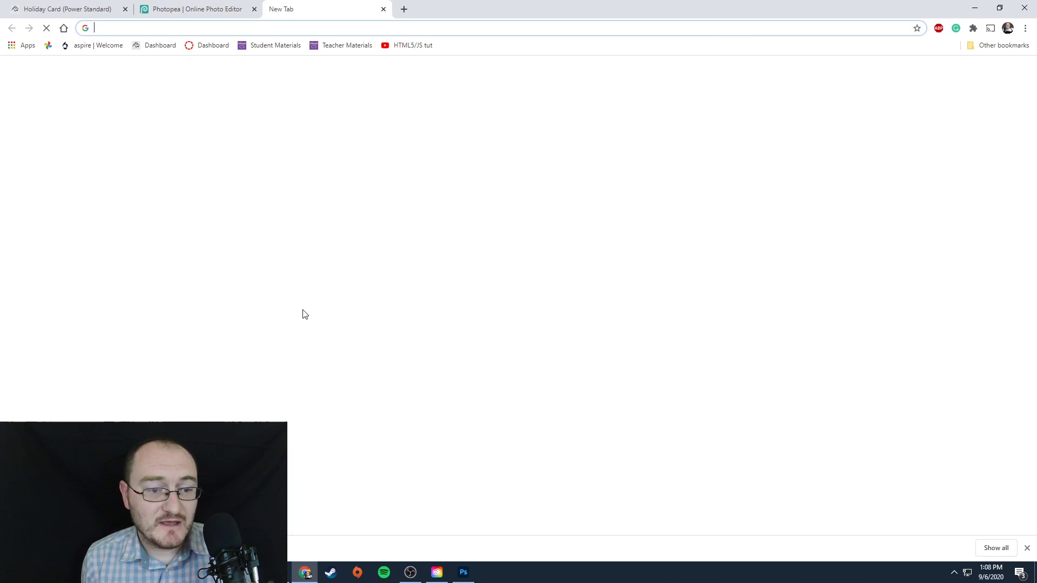
left_click(383, 9)
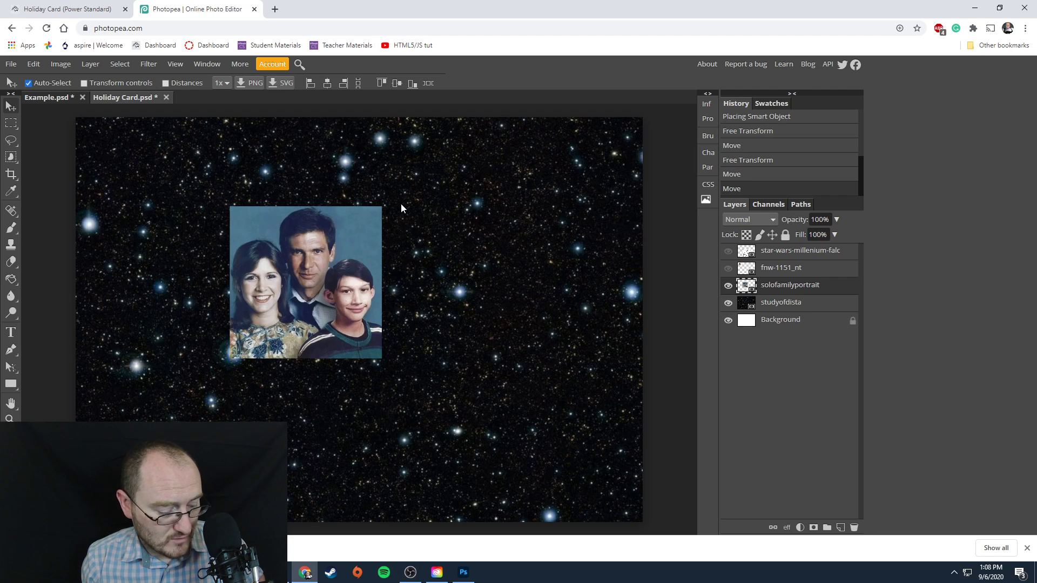
key("ctrl+t")
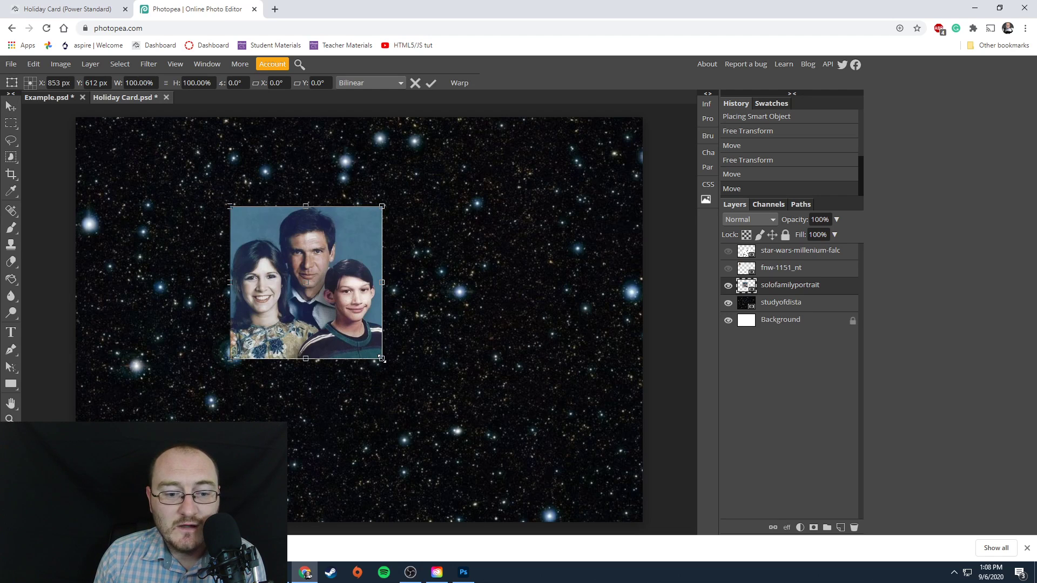
left_click_drag(382, 358, 475, 458)
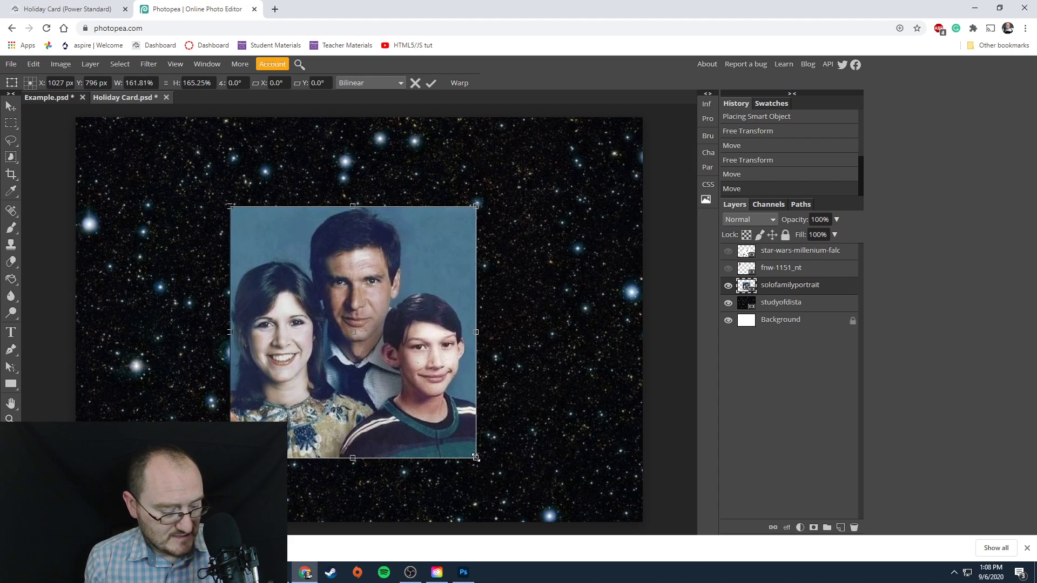
key("Escape")
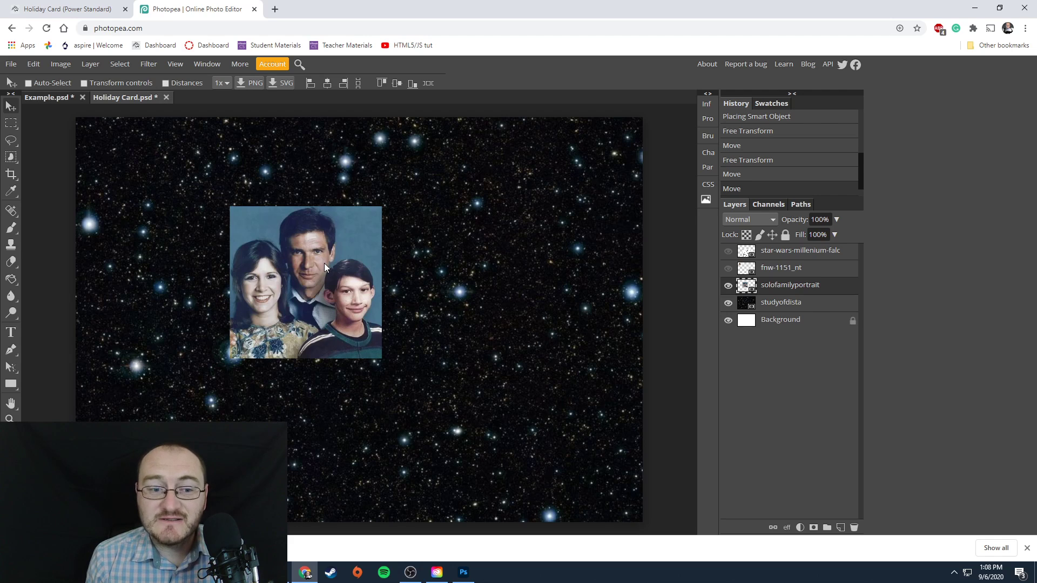
Free Transform the family portrait proportionally to about 158% and position it just left of the card's center.
key("ctrl+t")
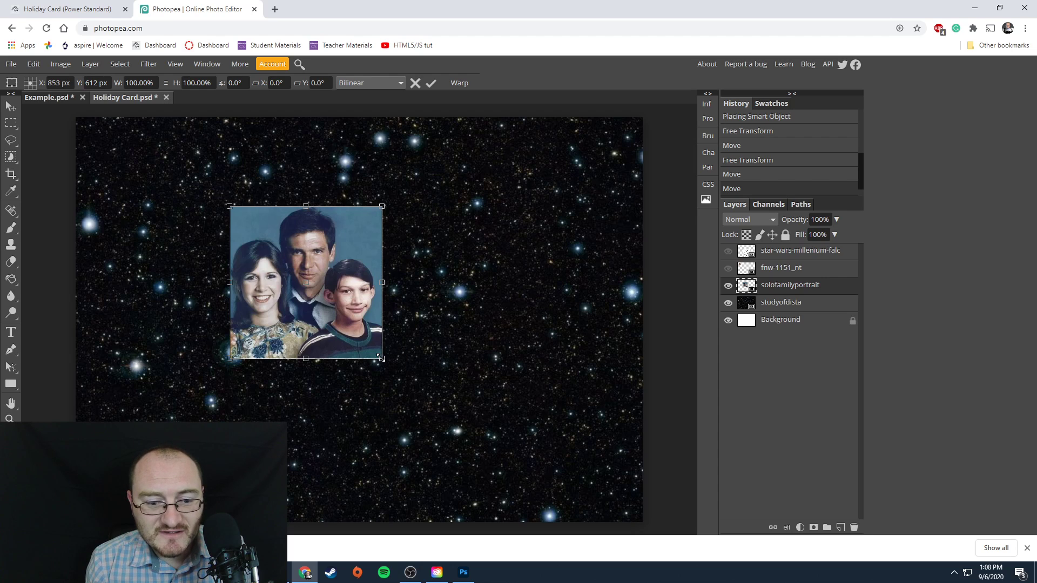
mouse_move(381, 358)
left_mouse_down()
mouse_move(470, 447)
mouse_move(384, 354)
mouse_move(393, 338)
mouse_move(390, 367)
mouse_move(390, 357)
left_mouse_up()
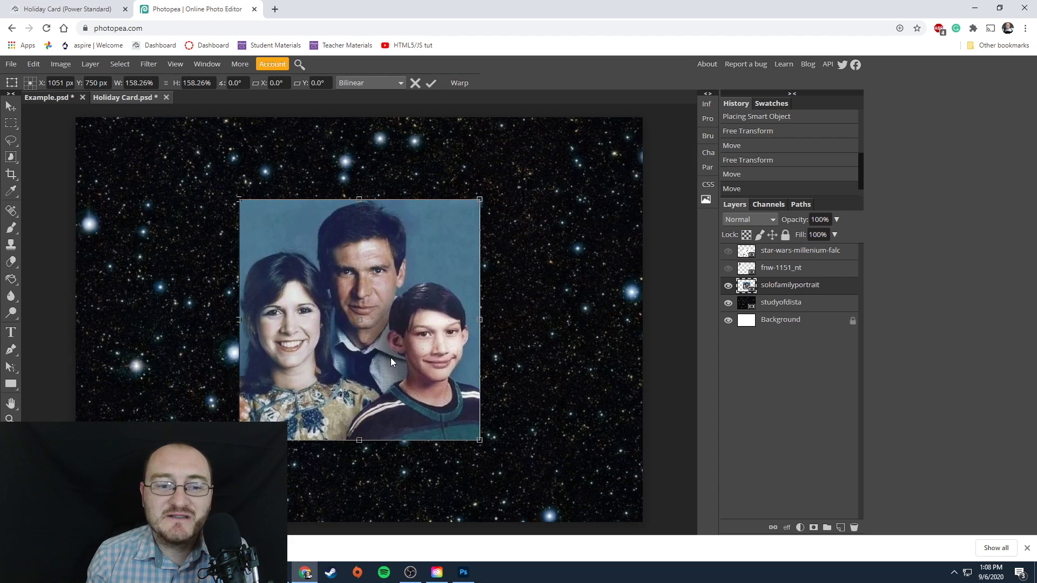
key("Return")
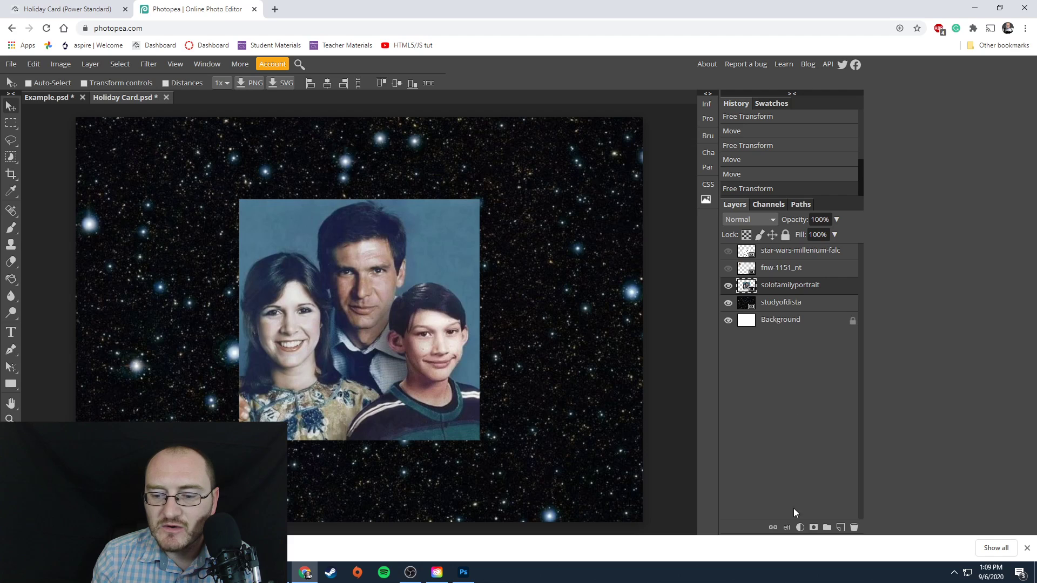
Try adding a 30 px red outside Stroke layer style to the solofamilyportrait layer.
left_click(787, 529)
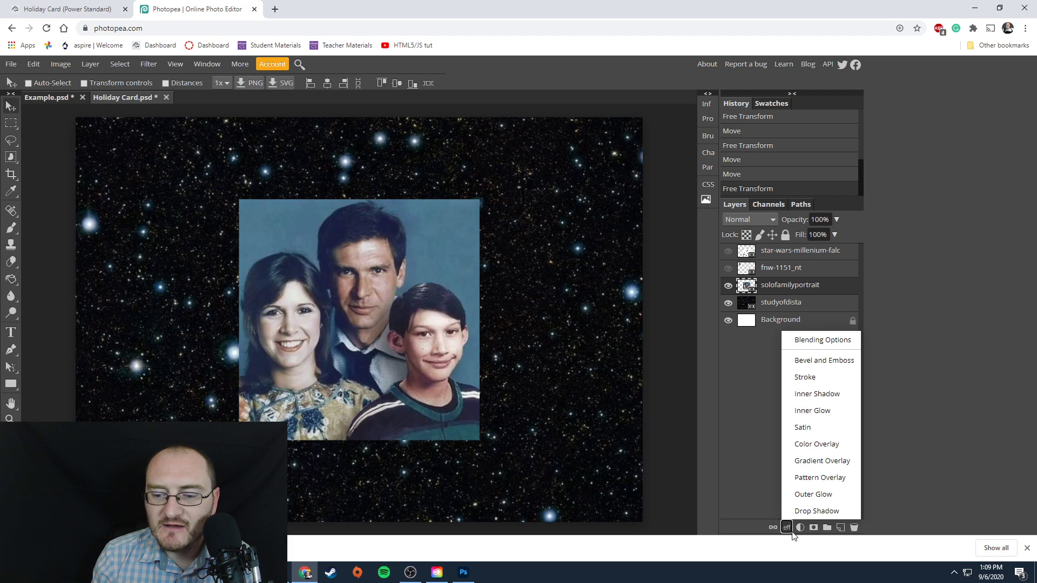
left_click(805, 377)
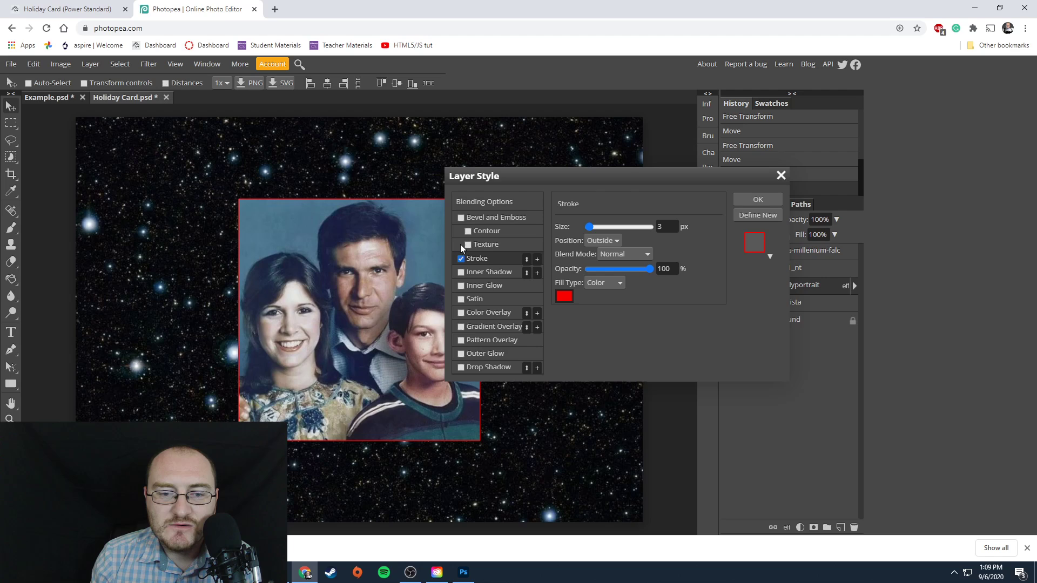
left_click_drag(589, 227, 597, 232)
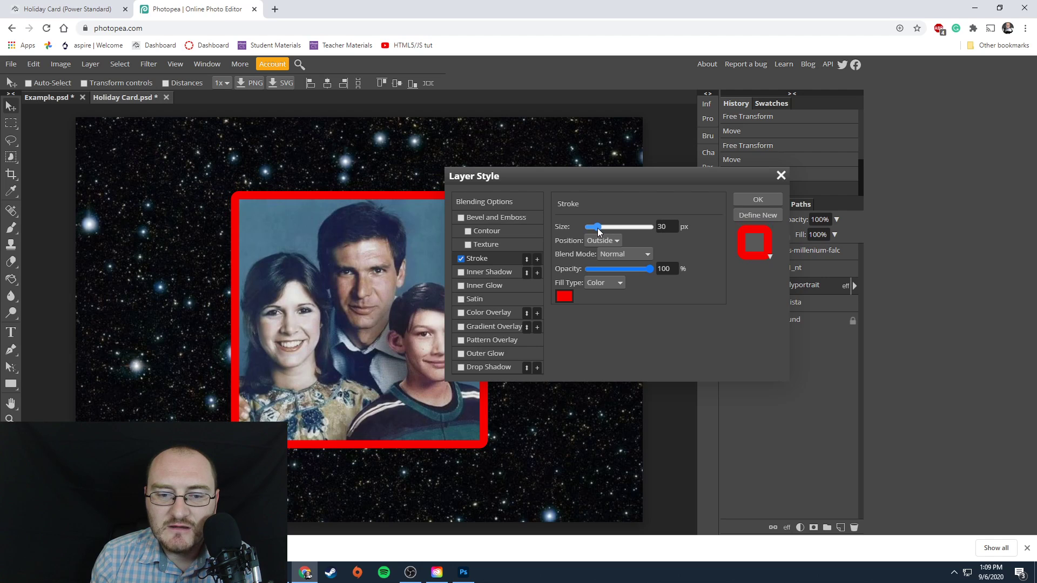
left_click(767, 257)
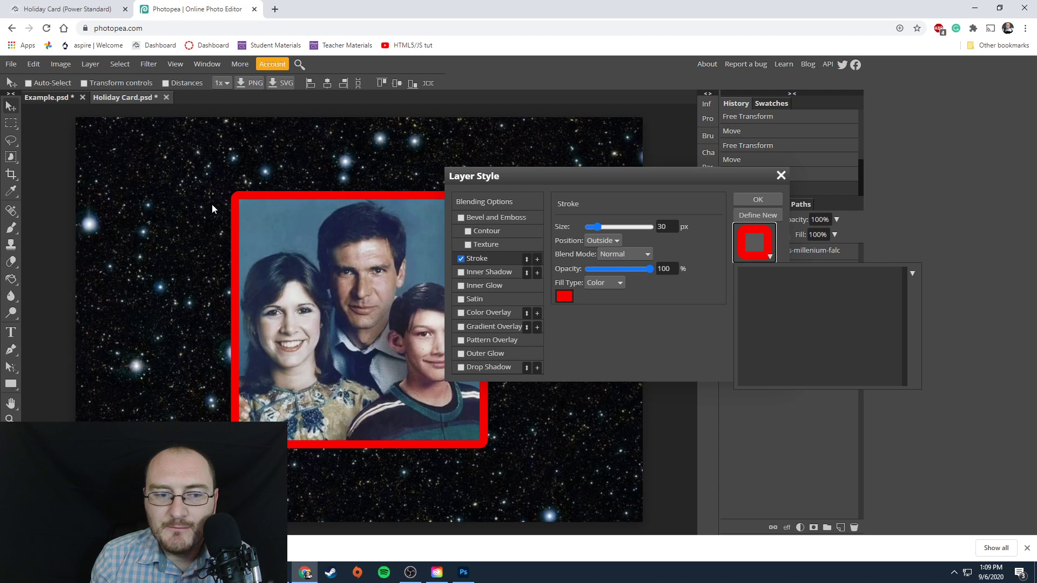
left_click(770, 257)
double_click(769, 257)
left_click(770, 257)
left_click(683, 322)
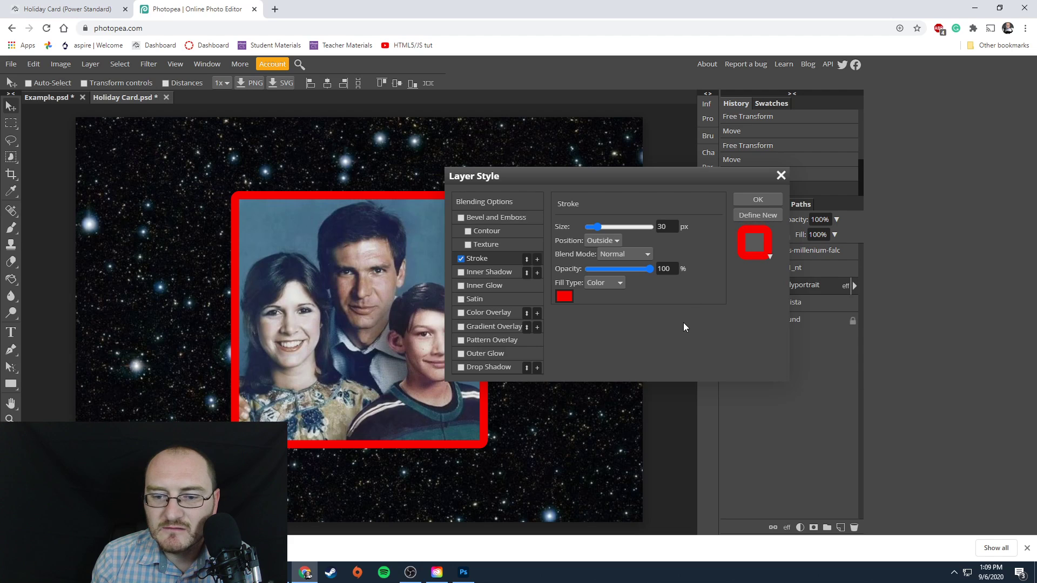
left_click(781, 175)
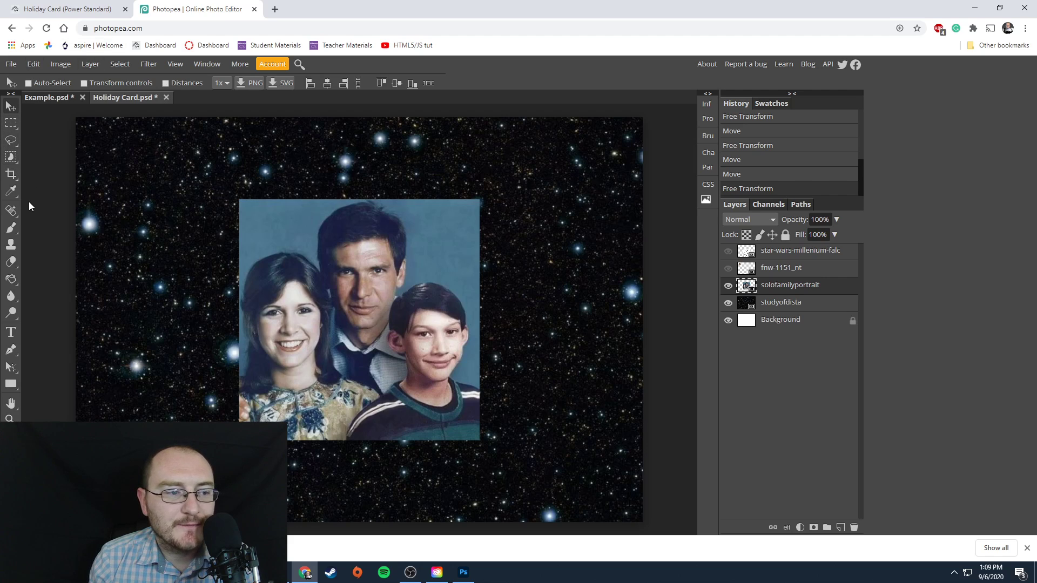
Draw a white rectangle without stroke slightly larger than the portrait, and place its layer below solofamilyportrait as a frame.
left_click(11, 384)
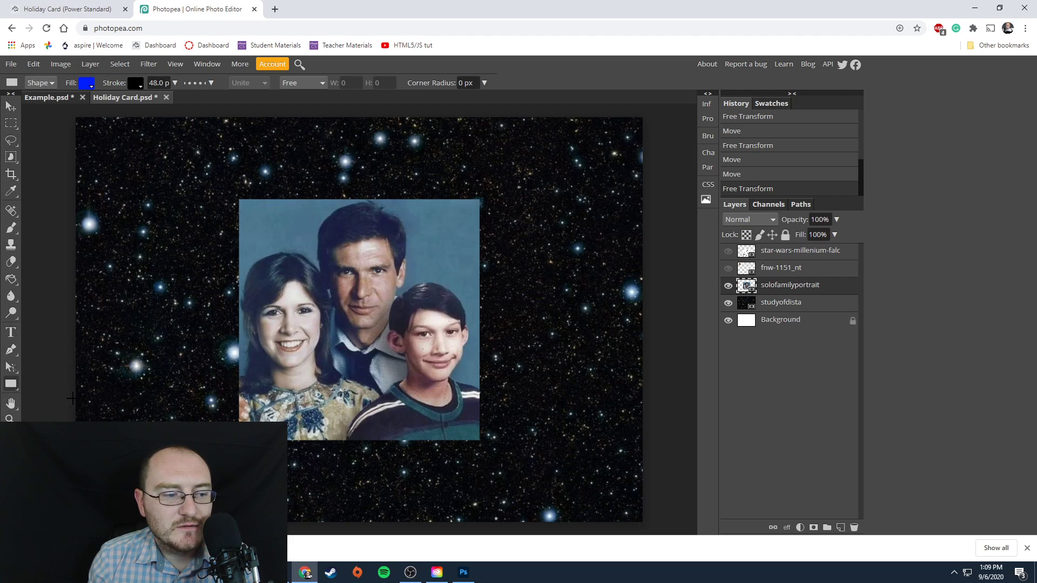
left_click(87, 83)
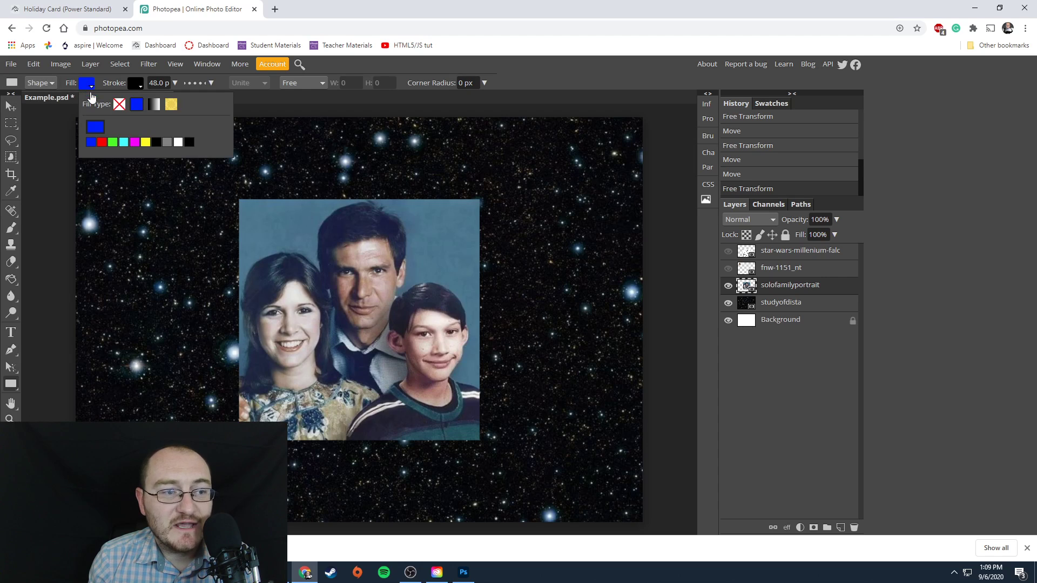
left_click(179, 143)
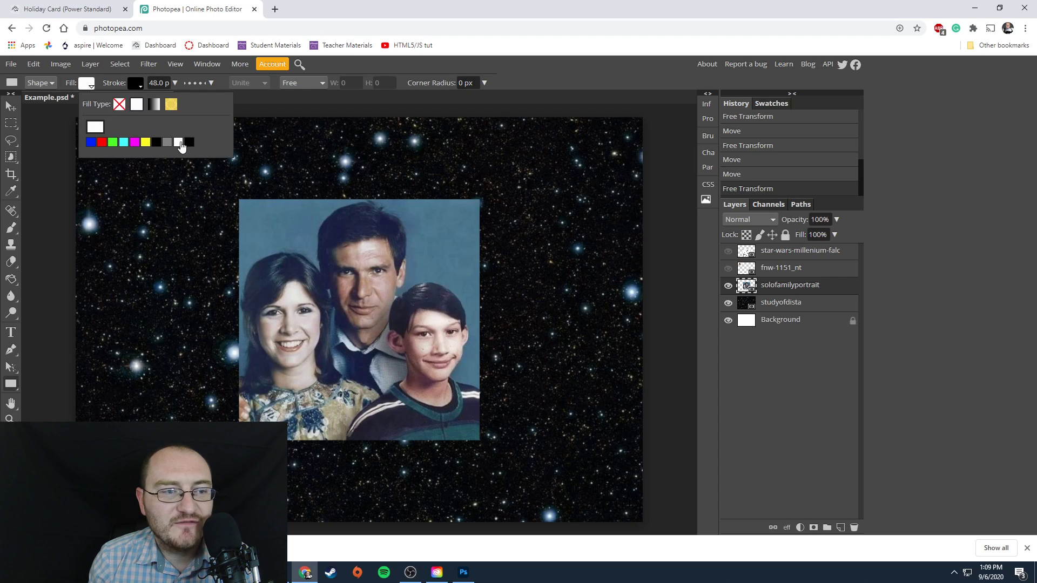
left_click(136, 85)
left_click(168, 104)
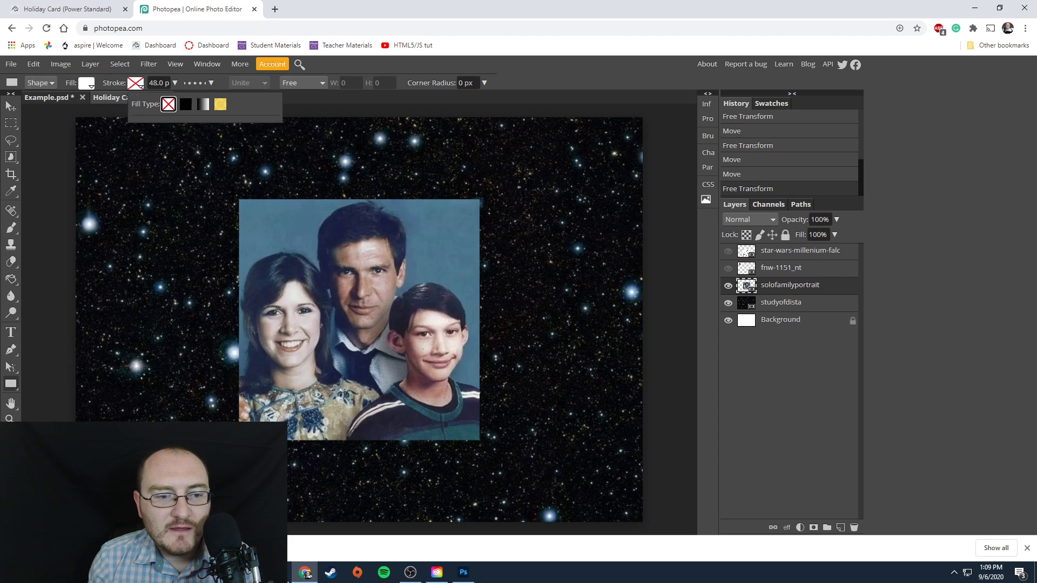
left_click_drag(233, 194, 486, 446)
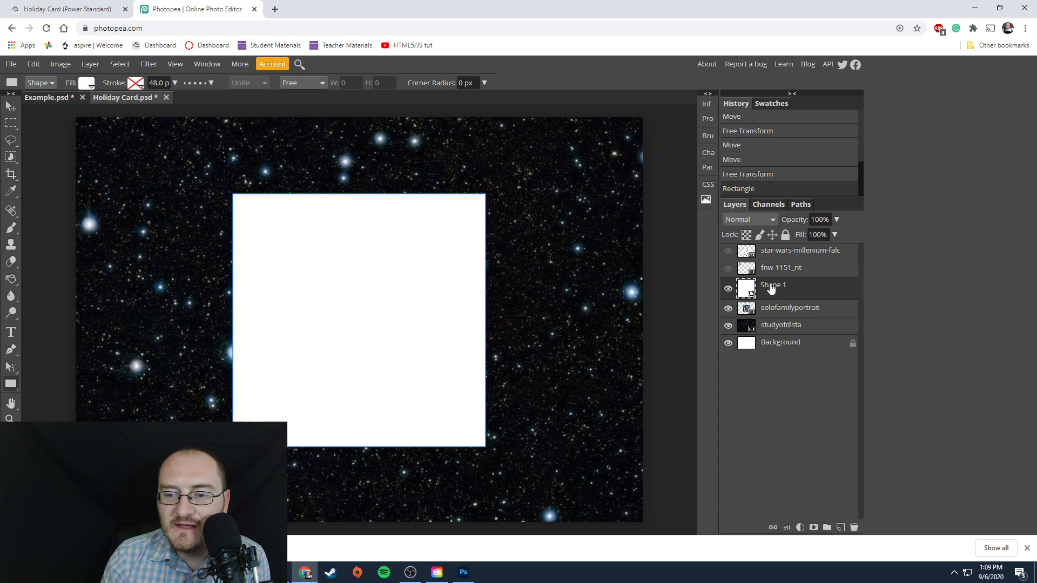
left_click_drag(773, 290, 770, 316)
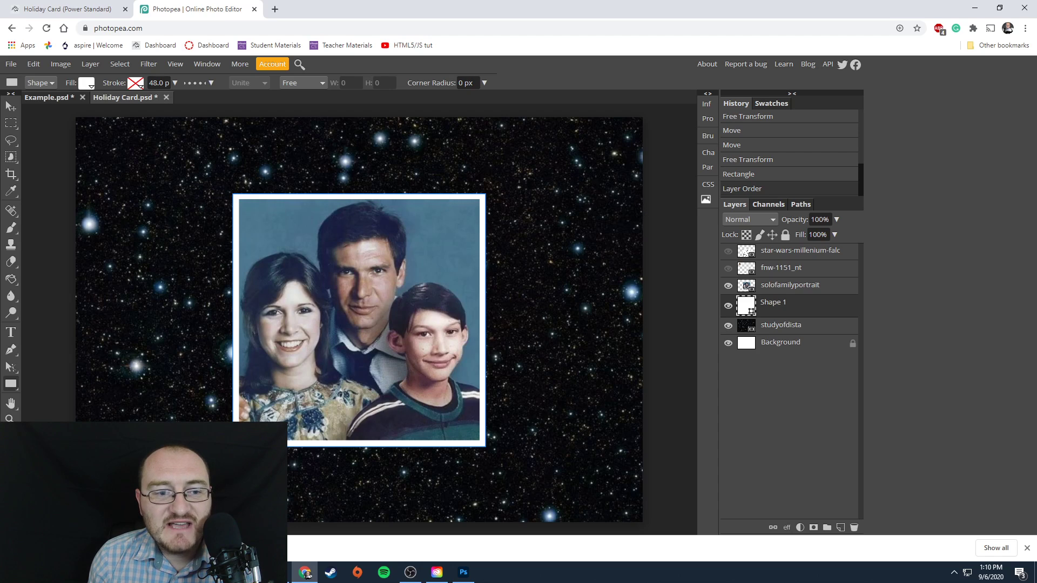
Add a text layer above the portrait frame near the card's top and select its placeholder text.
left_click(13, 334)
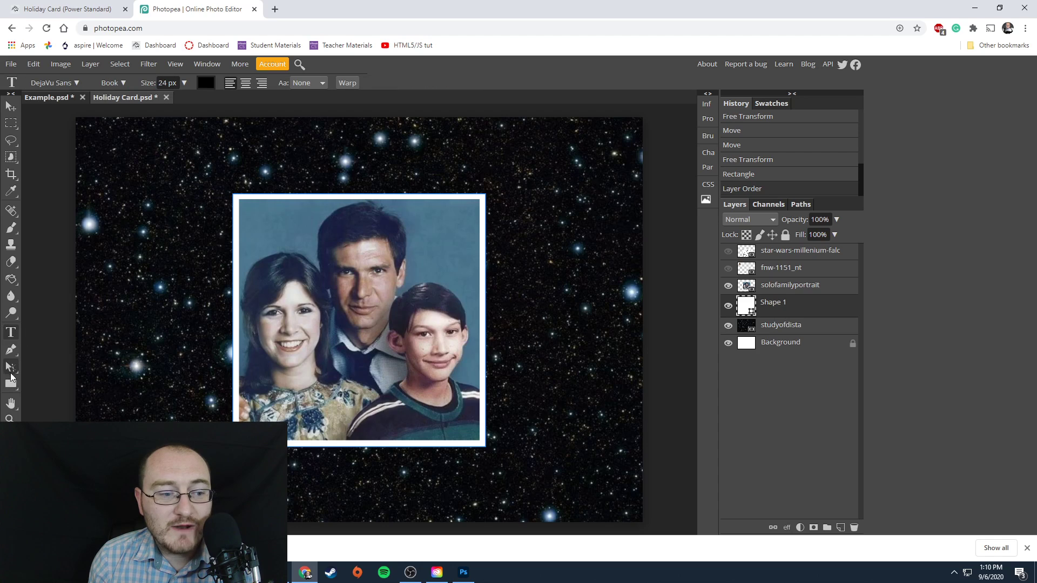
left_click(243, 150)
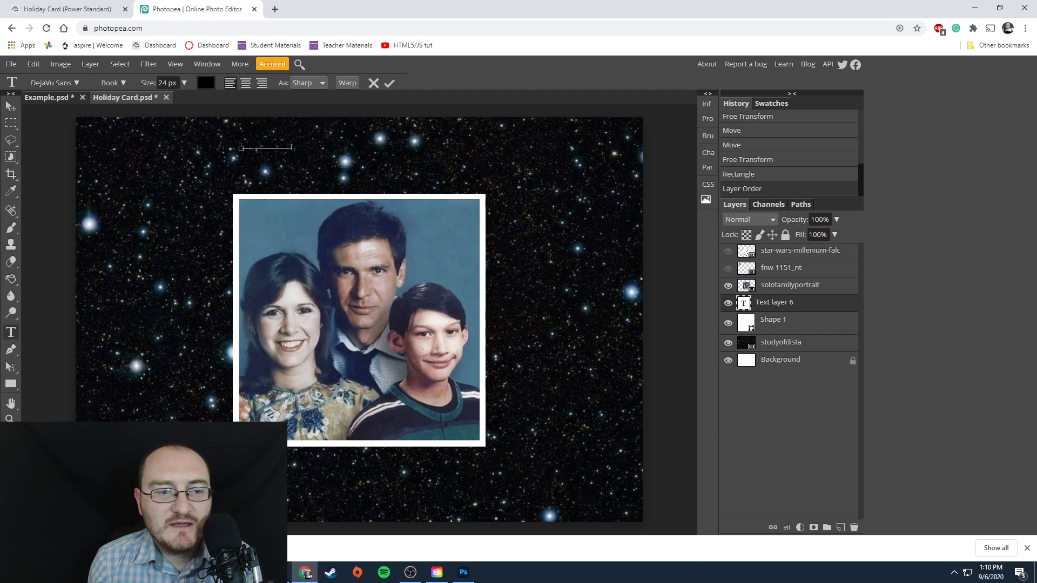
left_click_drag(241, 147, 292, 147)
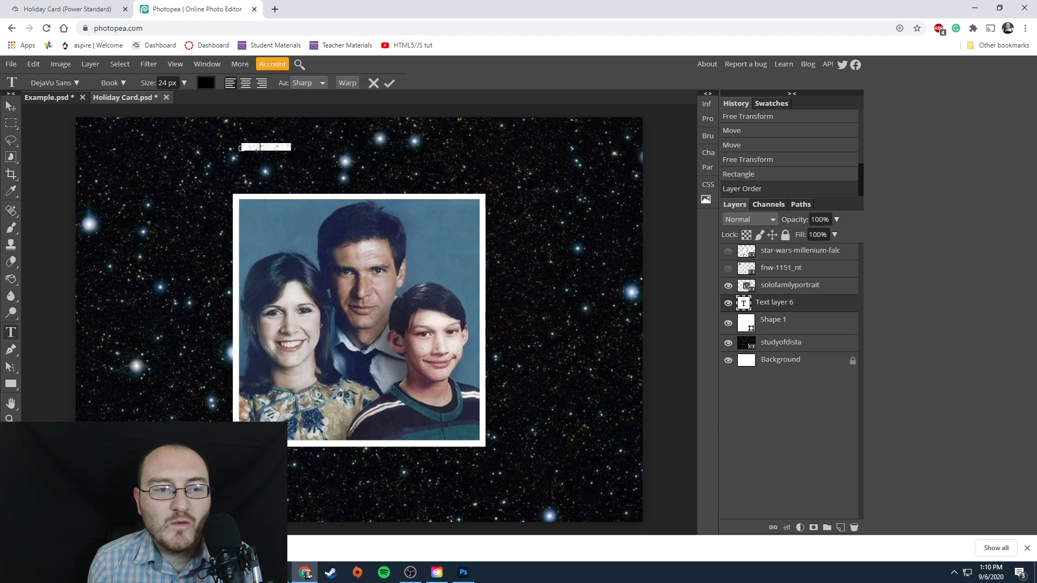
Browse the font list with previews and set the selected greeting text to the Spin Cycle OT font.
left_click(75, 83)
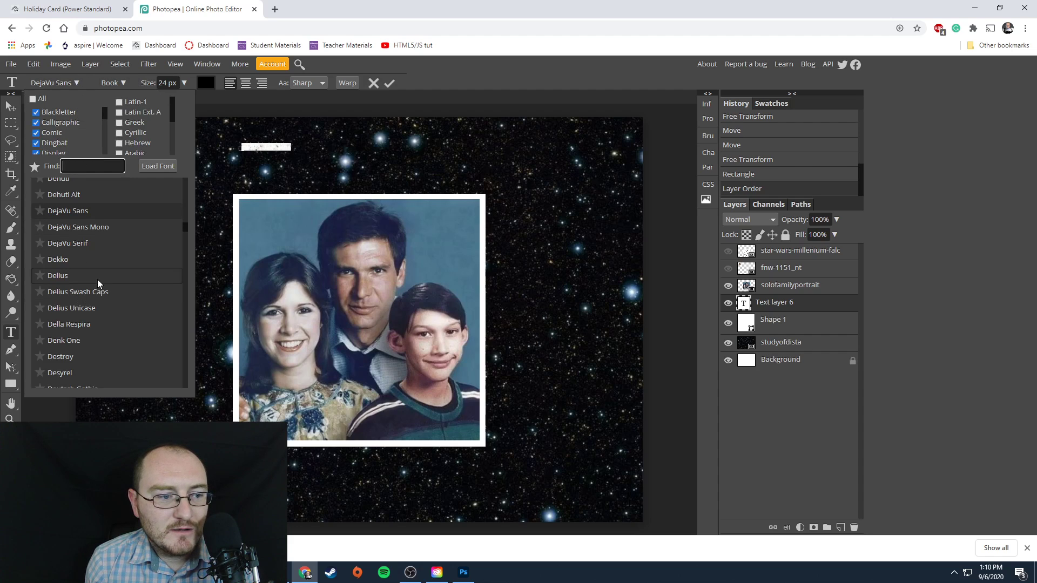
scroll(98, 280, "down", 10)
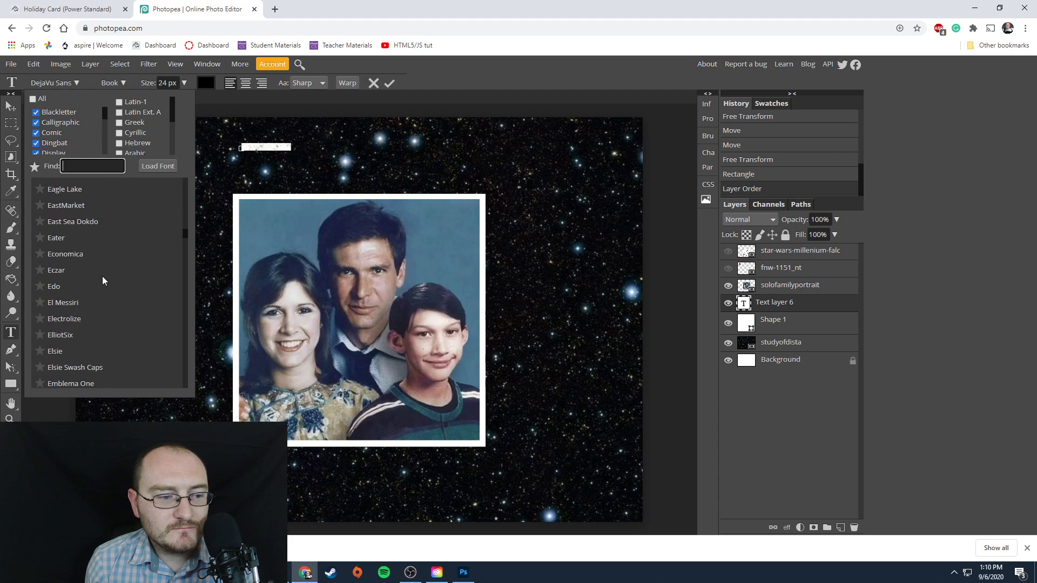
scroll(102, 276, "down", 5)
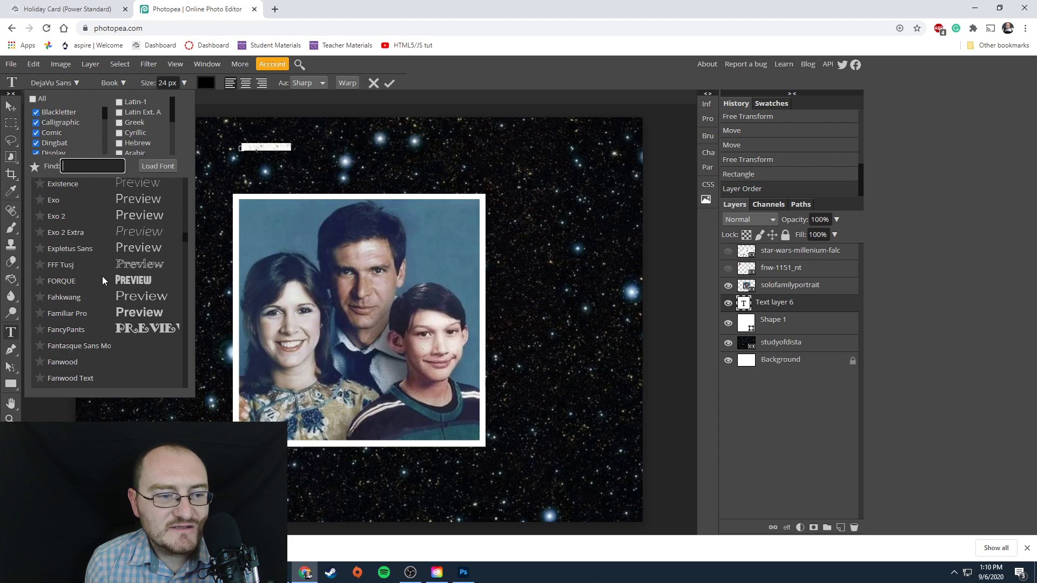
scroll(102, 277, "down", 10)
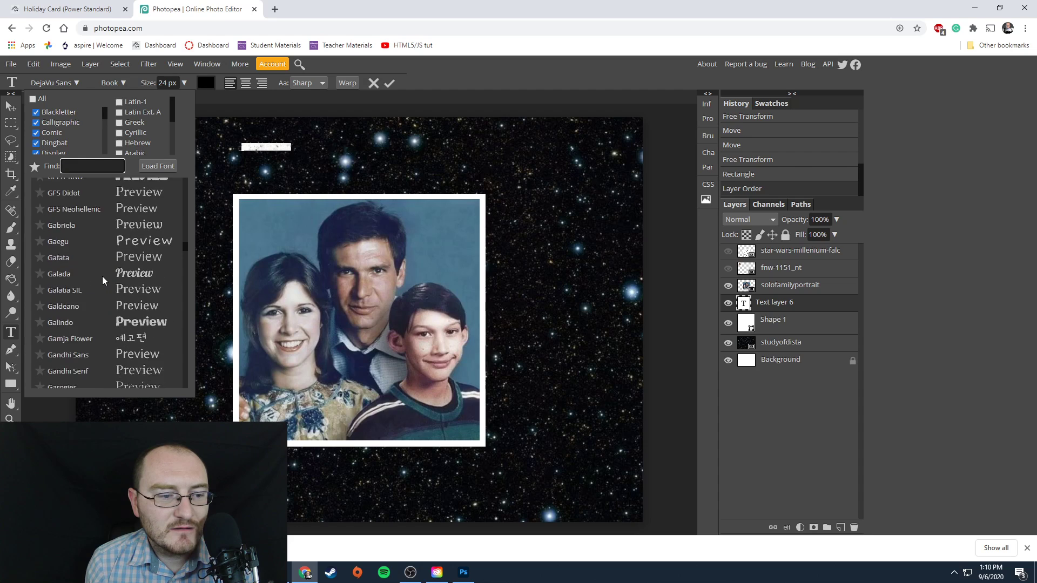
scroll(102, 276, "down", 10)
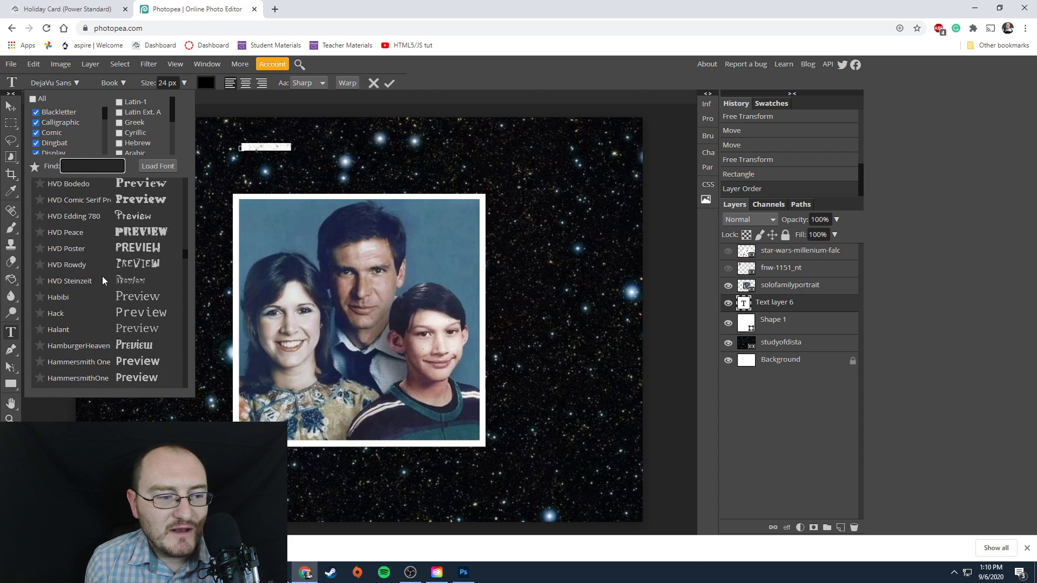
scroll(102, 277, "down", 8)
left_click_drag(184, 260, 183, 344)
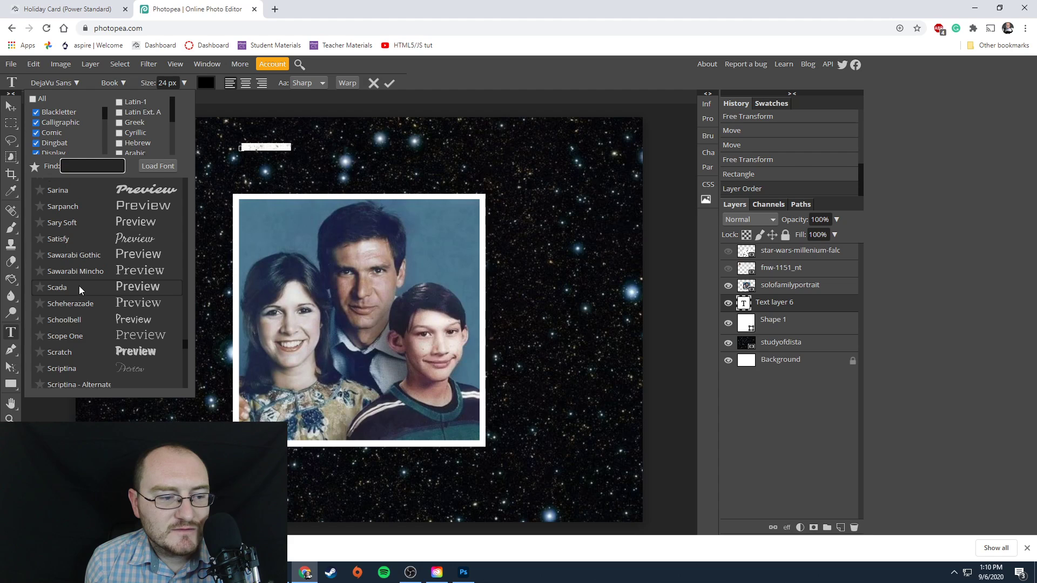
scroll(79, 286, "down", 12)
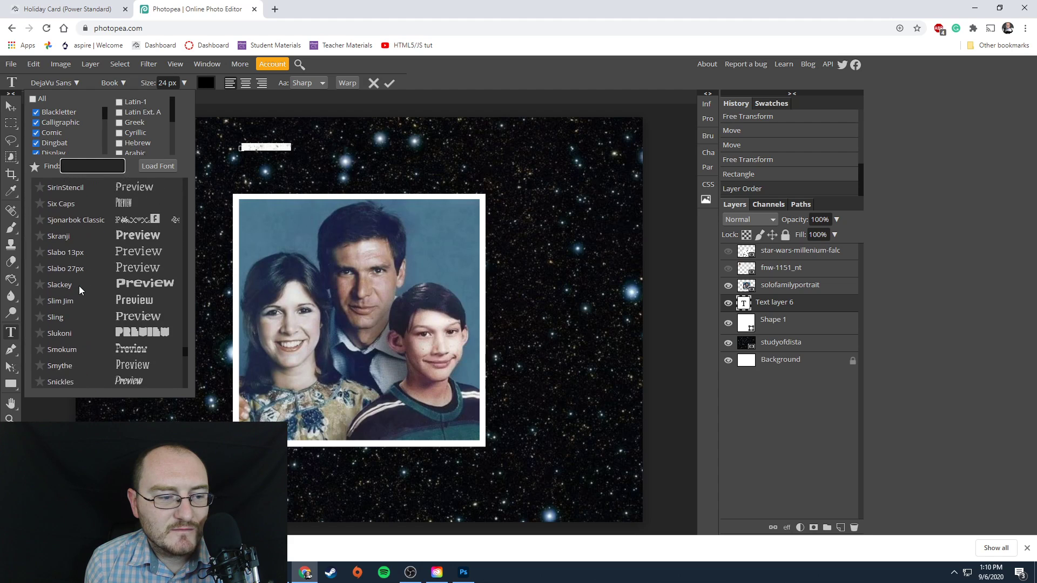
scroll(79, 286, "down", 10)
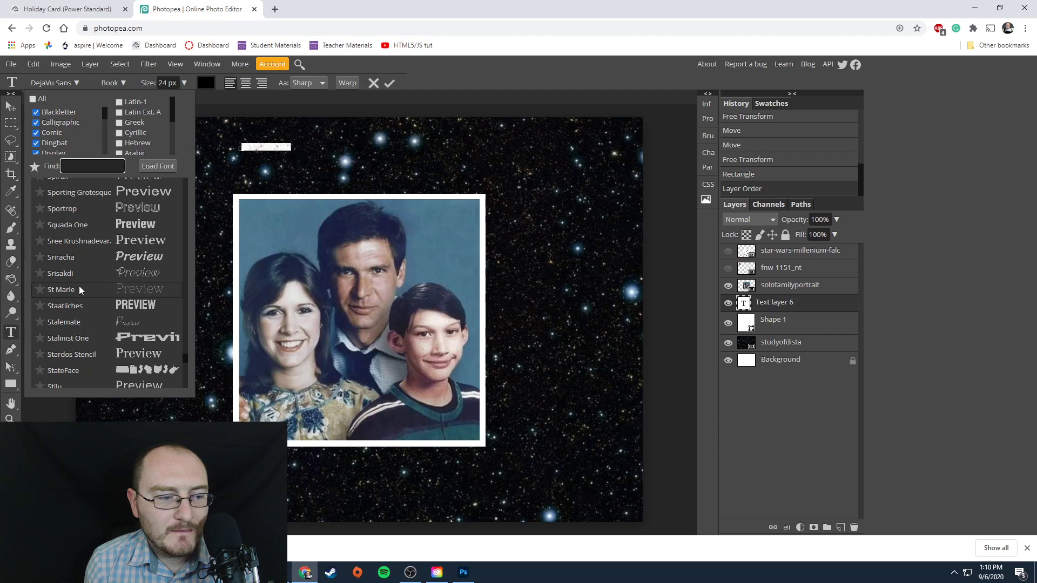
scroll(86, 367, "down", 5)
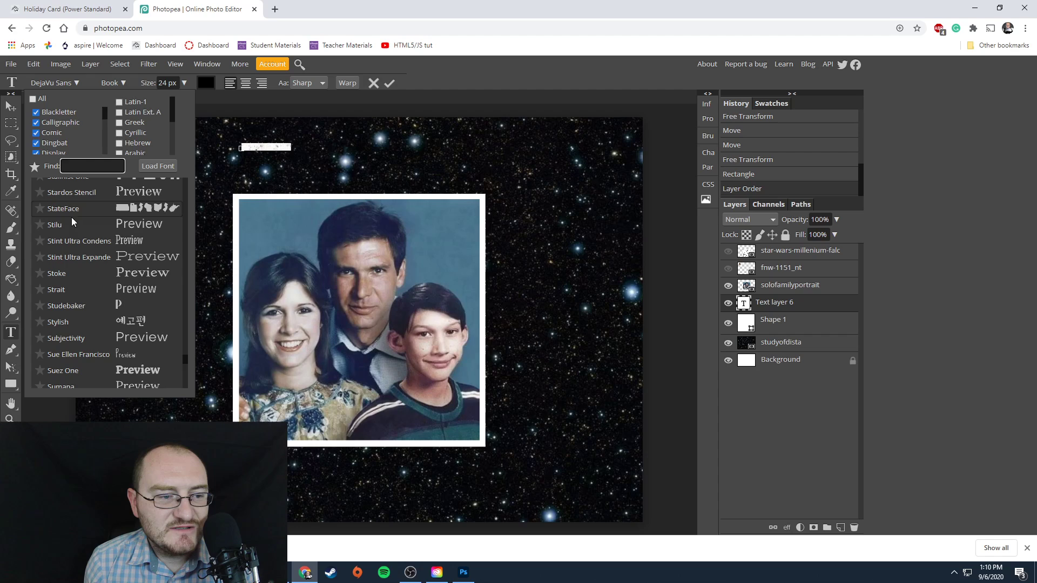
scroll(81, 305, "up", 2)
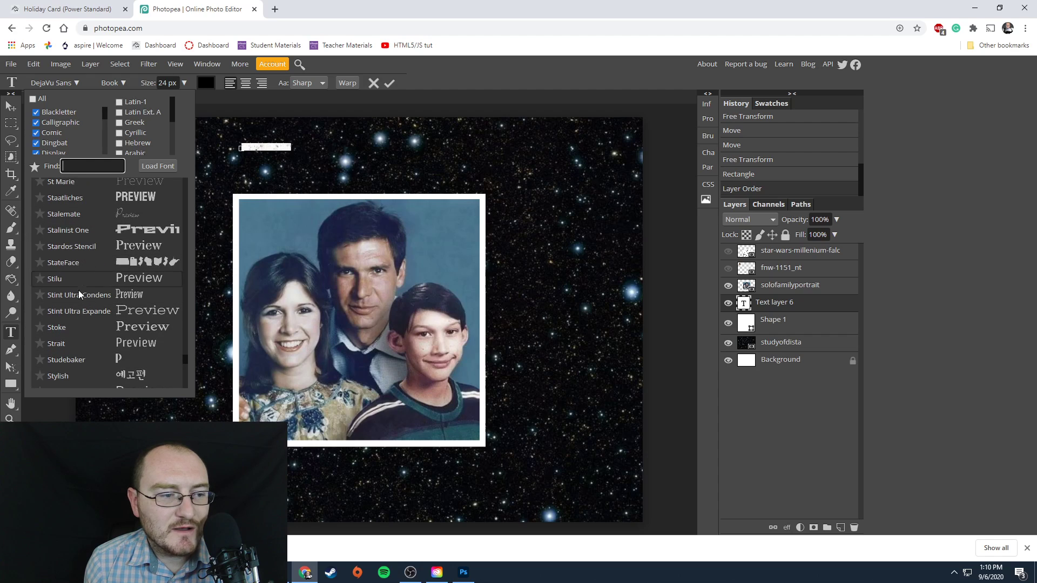
scroll(79, 312, "up", 2)
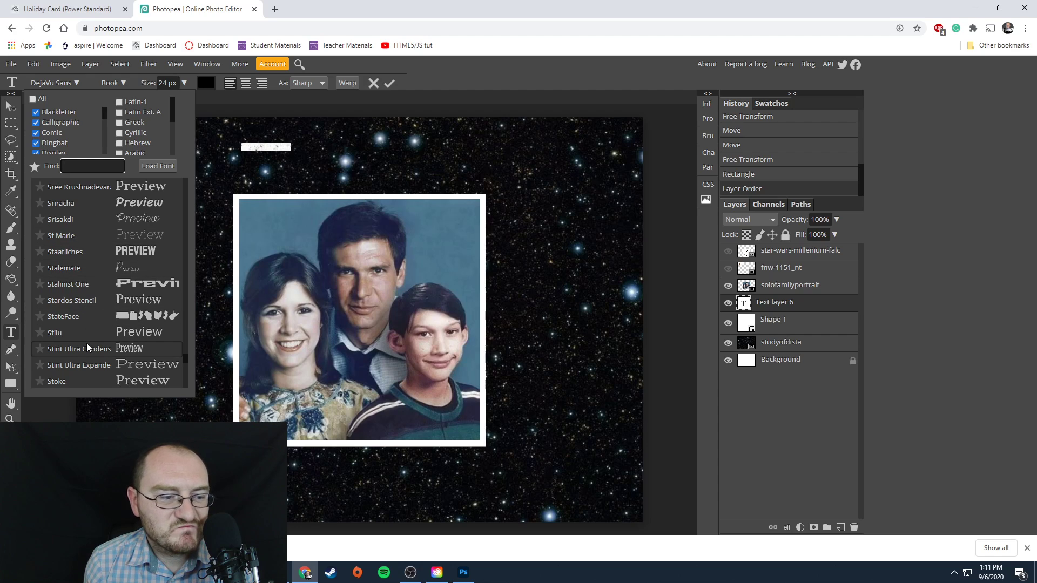
scroll(86, 344, "up", 6)
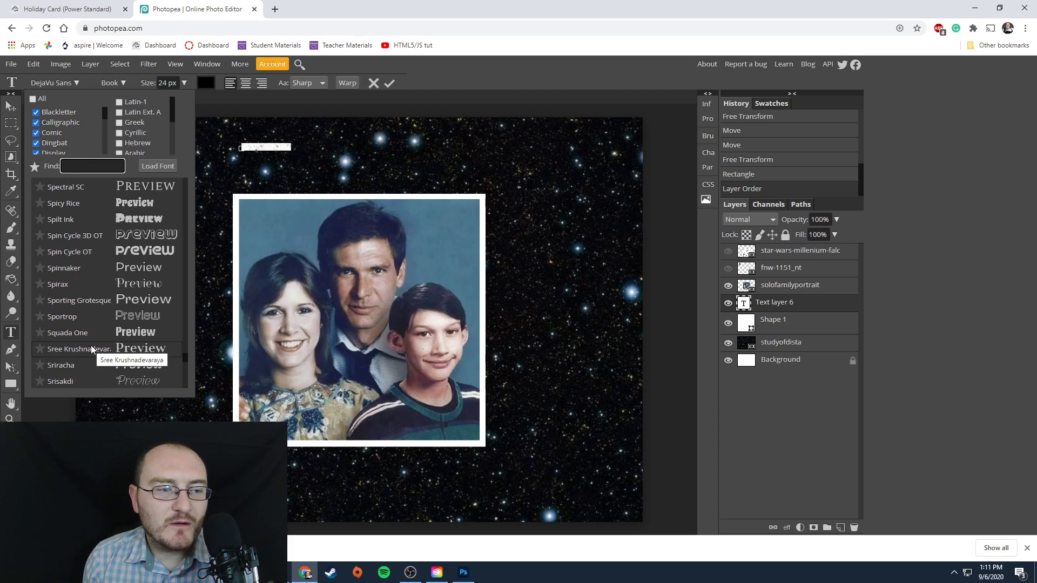
left_click(131, 252)
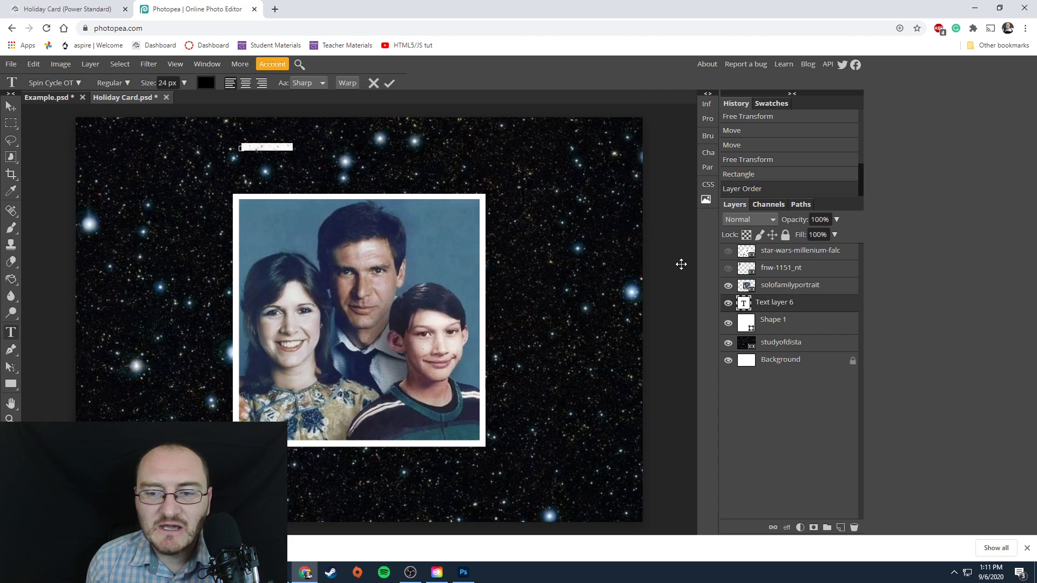
Try a 125 px size and the yellow color efff00 on the greeting text.
left_click(184, 84)
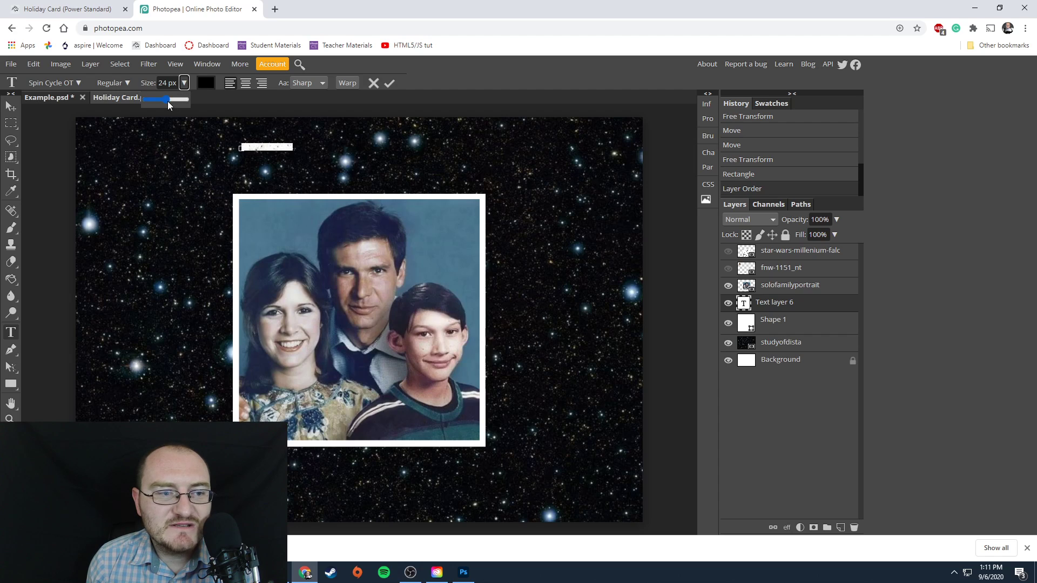
left_click_drag(167, 102, 182, 102)
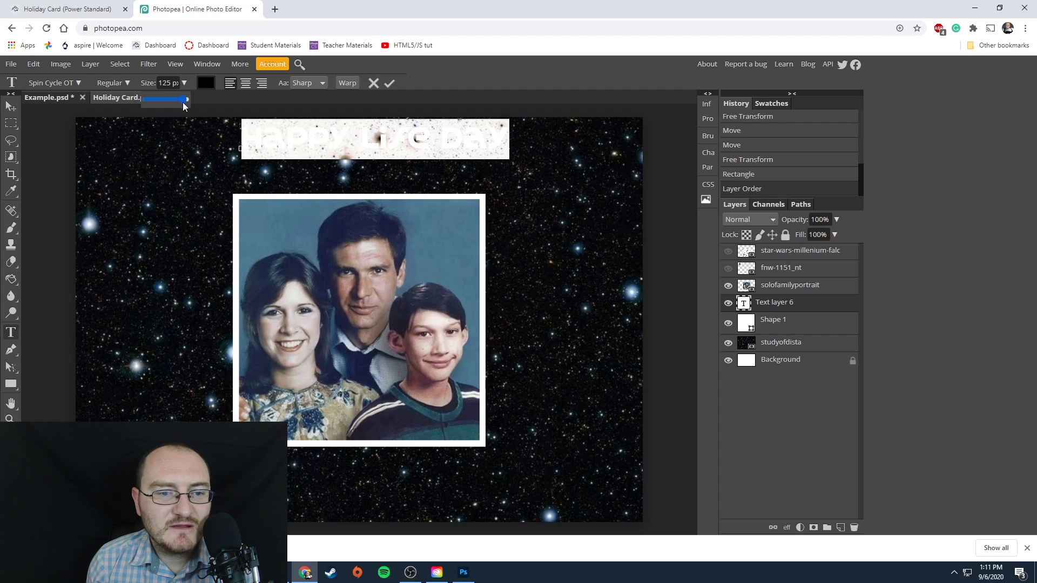
left_click(206, 82)
left_click(157, 190)
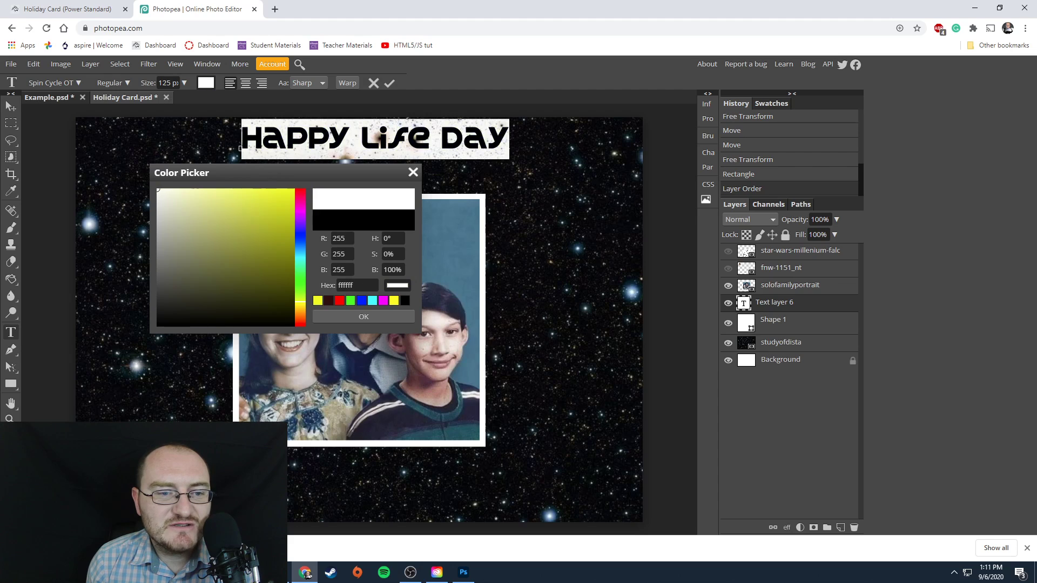
left_click_drag(157, 190, 295, 189)
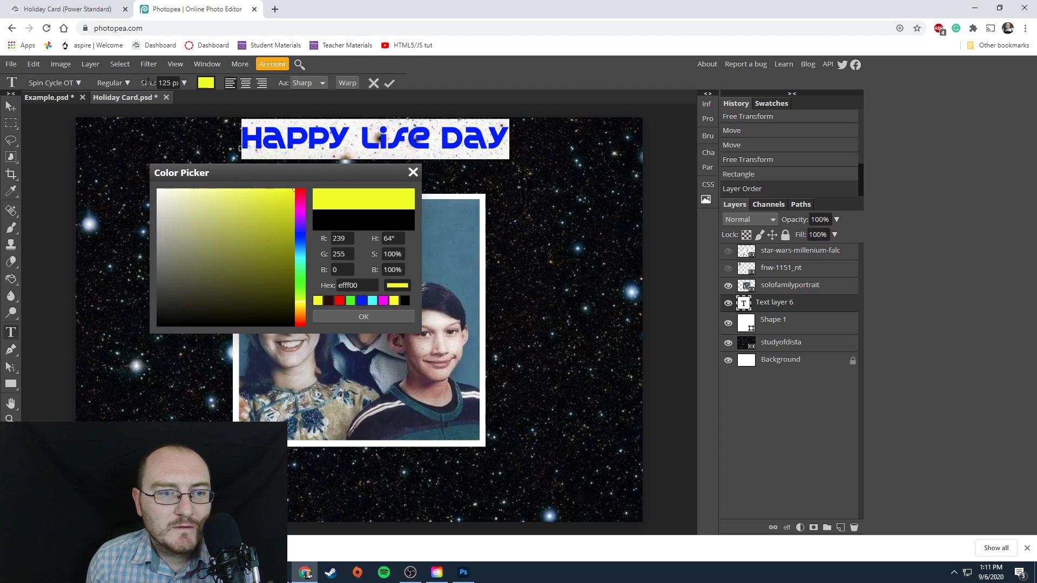
left_click(413, 172)
Set the greeting text's size to 150 px and move it roughly centered above the portrait frame.
left_click(184, 83)
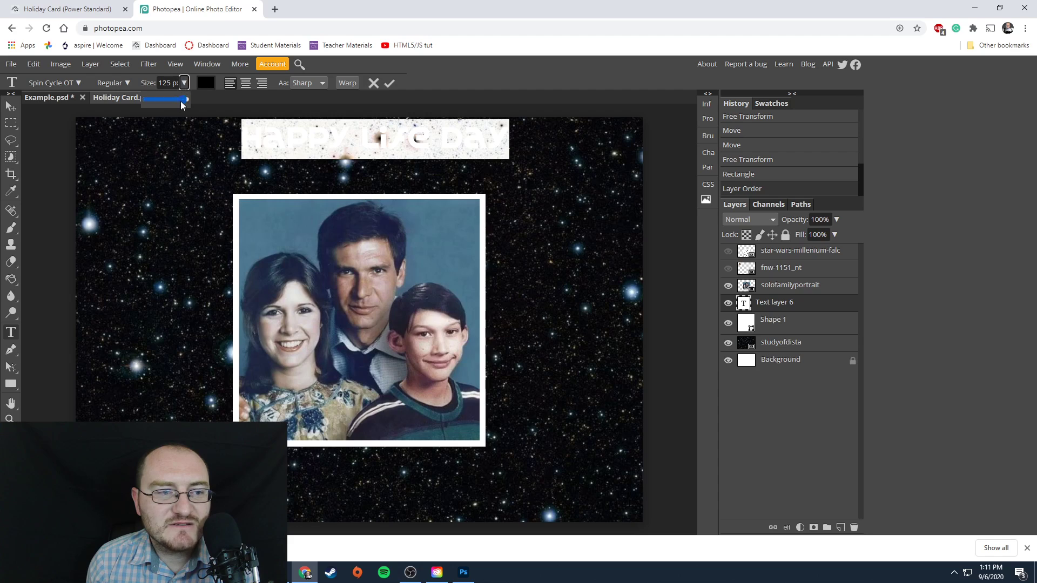
left_click_drag(181, 102, 199, 100)
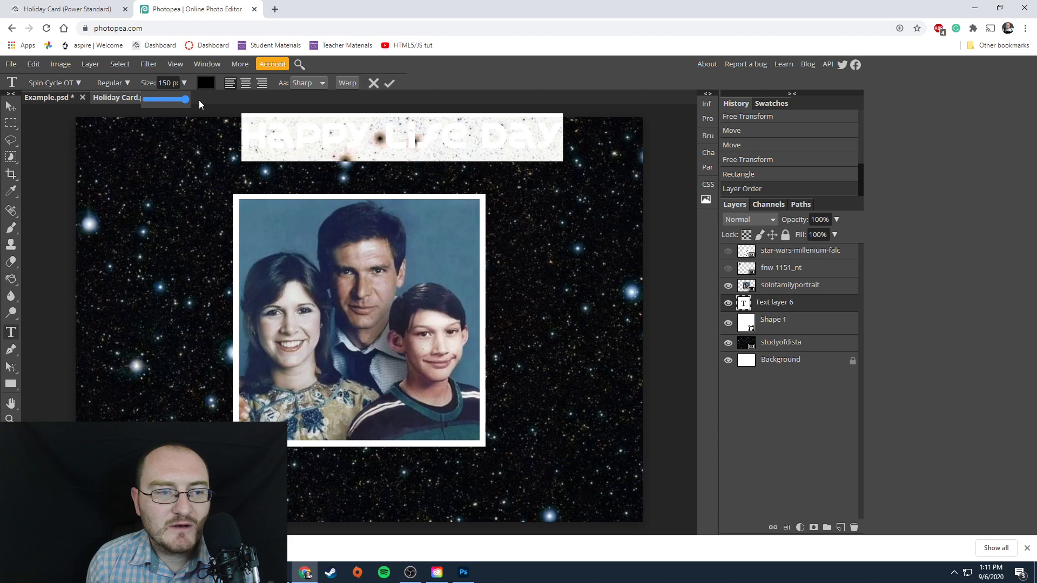
left_click(10, 110)
left_click_drag(360, 158, 353, 154)
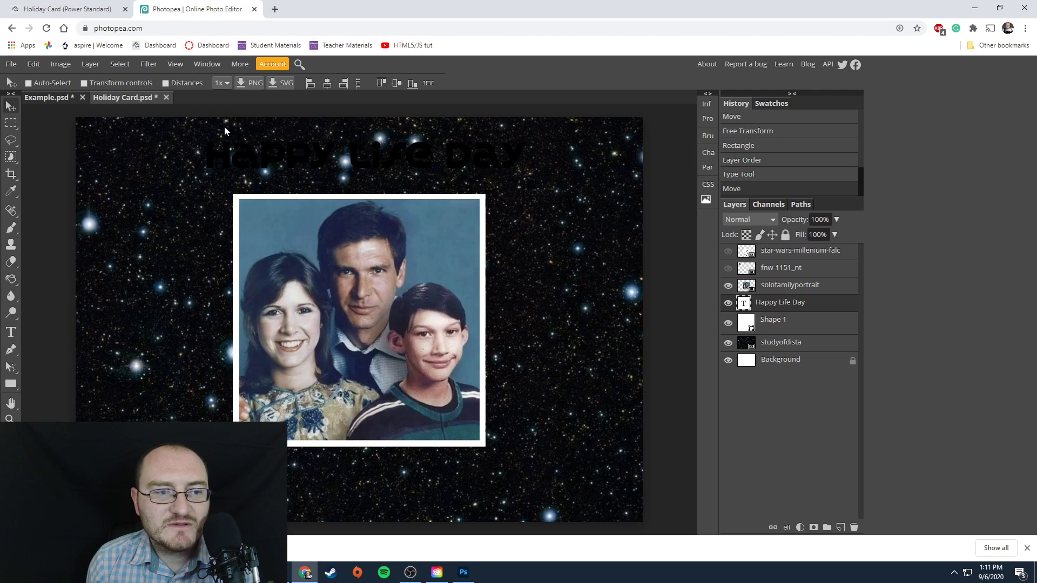
Recolor the whole "Happy Life Day" text bright yellow and commit the text edit.
double_click(281, 159)
left_click_drag(205, 165, 528, 162)
left_click(205, 83)
left_click_drag(237, 206, 295, 188)
left_click(371, 313)
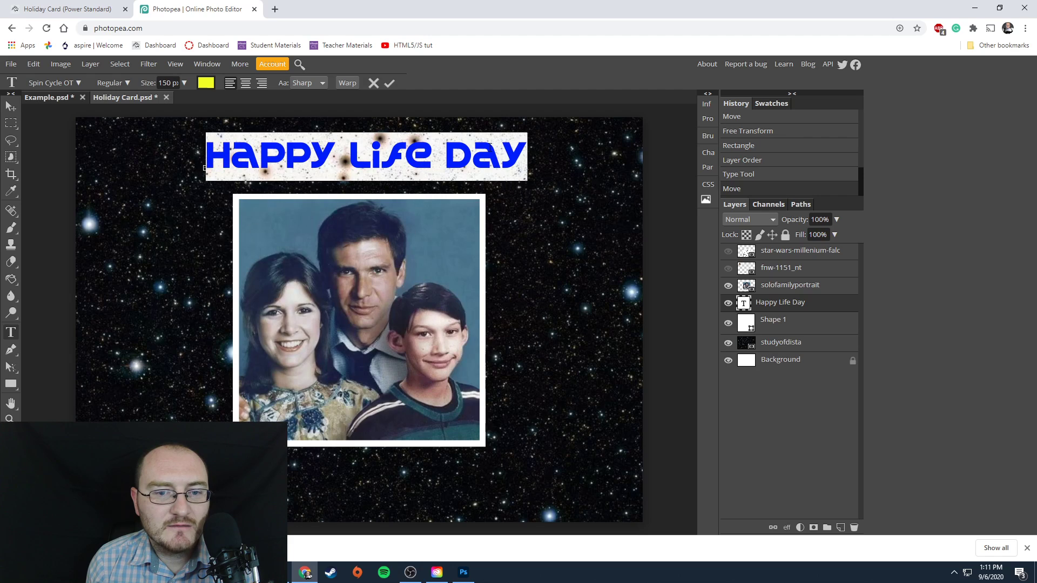
left_click(491, 144)
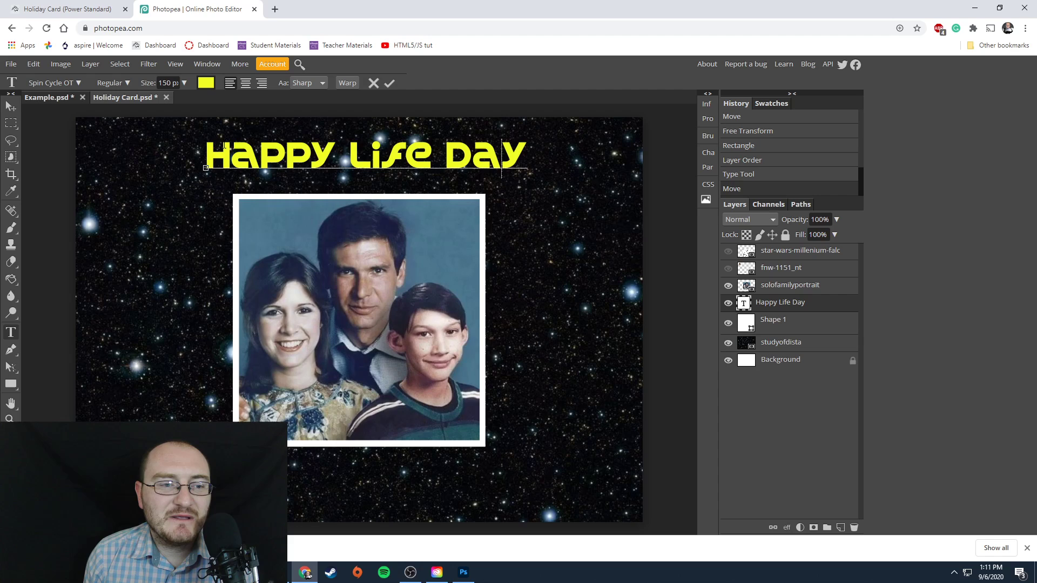
left_click_drag(201, 153, 529, 154)
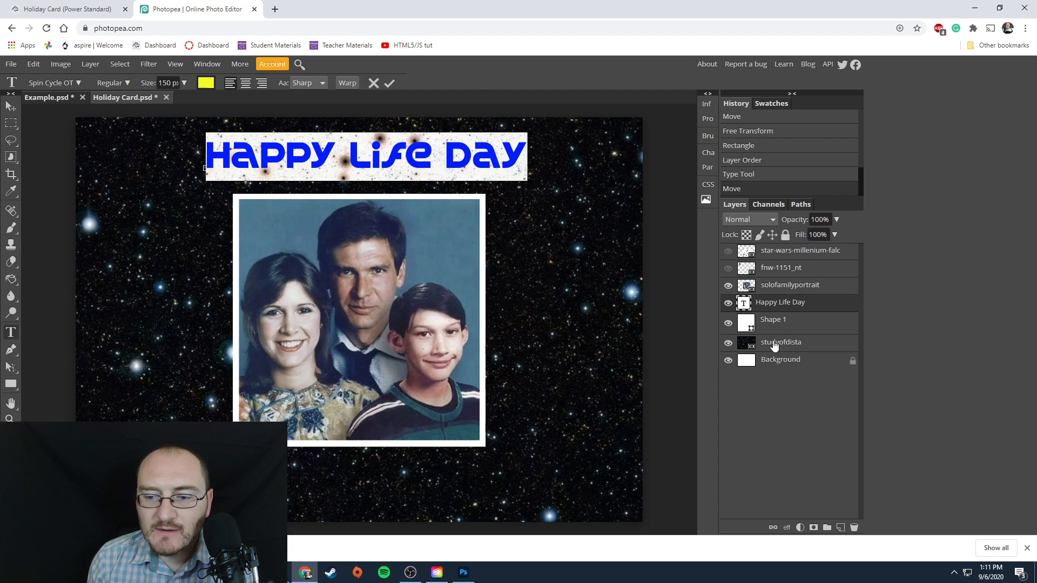
left_click(776, 312)
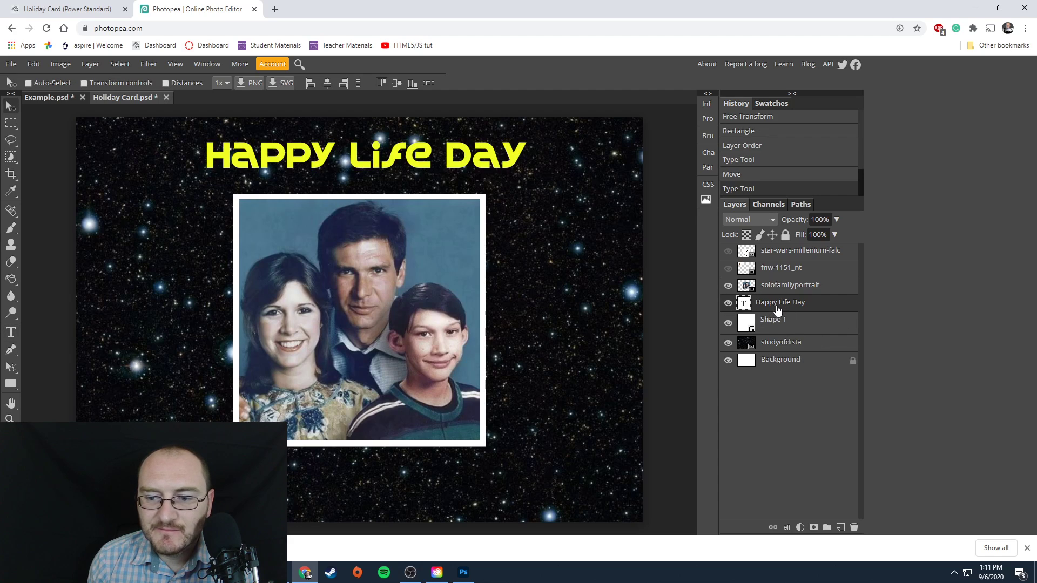
Add a 9 px black (000000) outside Stroke layer style to the Happy Life Day text layer.
left_click(787, 528)
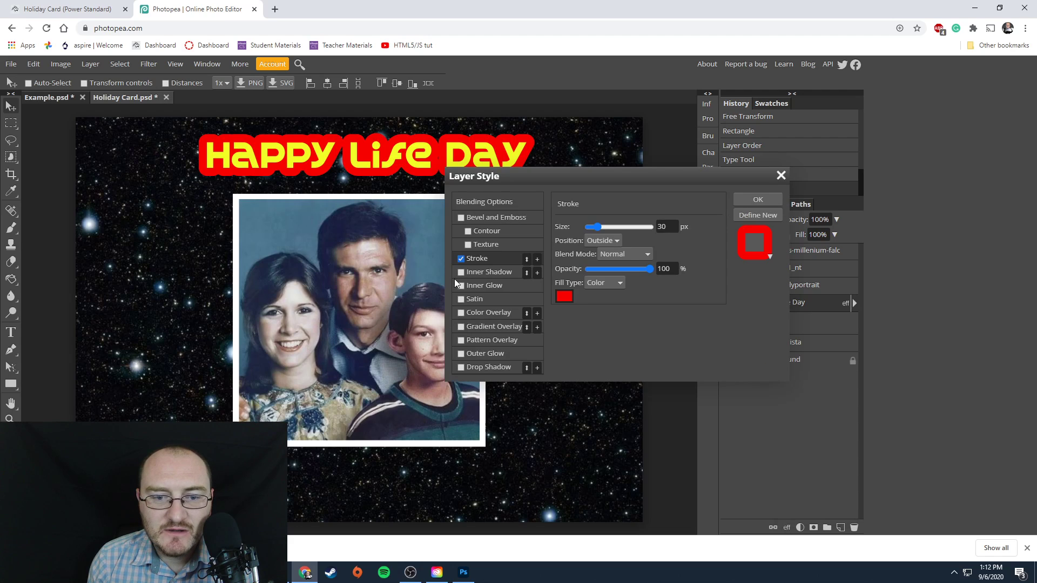
left_click_drag(597, 227, 586, 236)
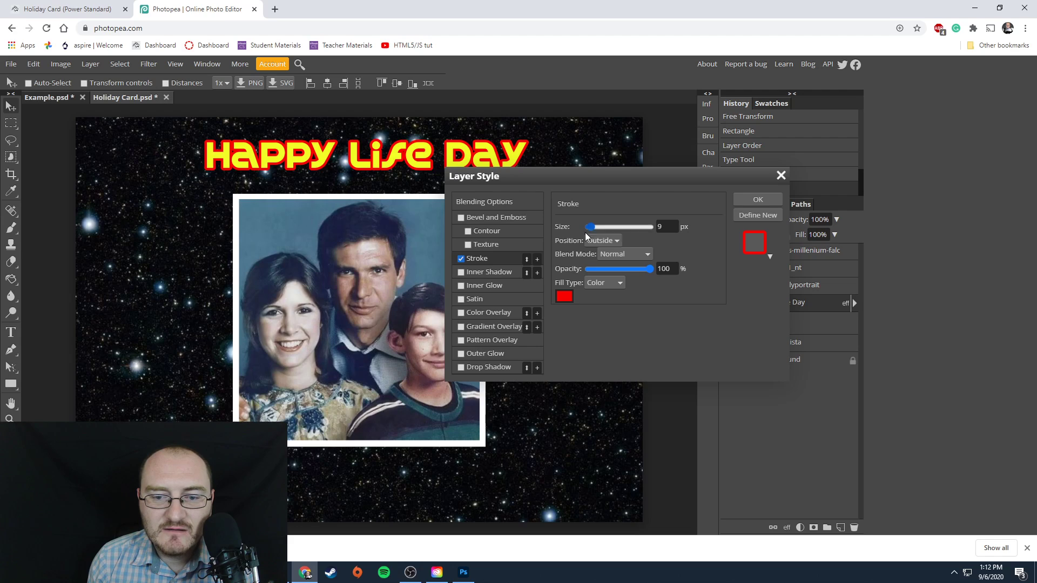
left_click(564, 296)
mouse_move(199, 204)
left_mouse_down()
mouse_move(158, 190)
mouse_move(136, 363)
left_mouse_up()
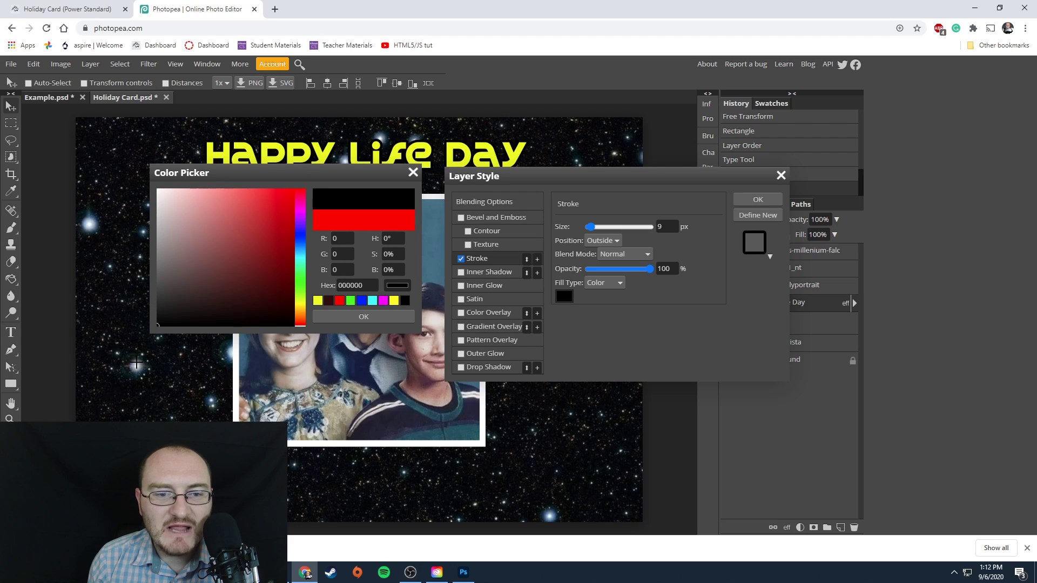
left_click(363, 316)
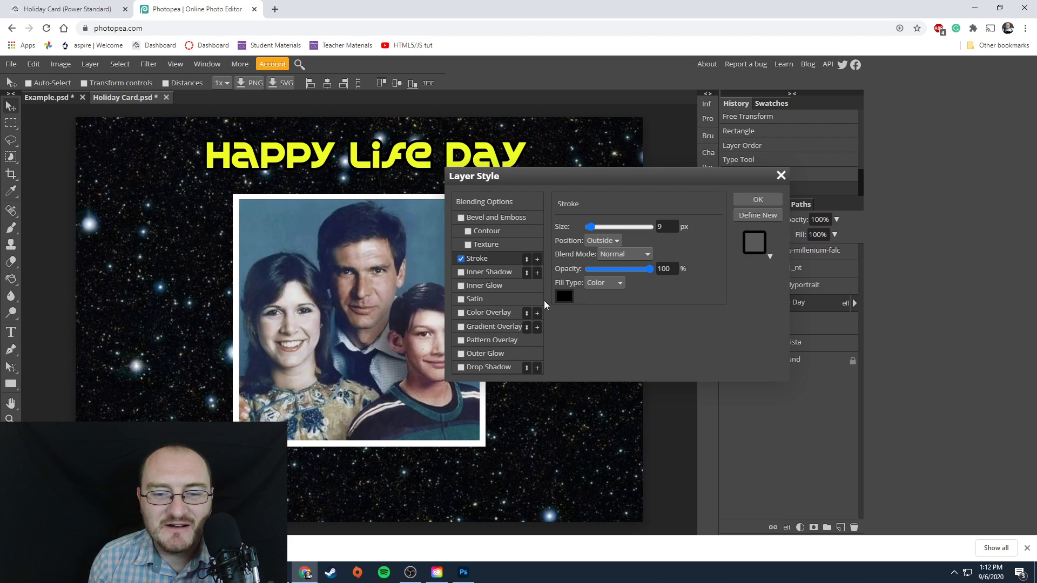
Add an Outer Glow with 6% spread and 49 px size to the Happy Life Day text and apply the layer style.
left_click_drag(638, 176, 601, 198)
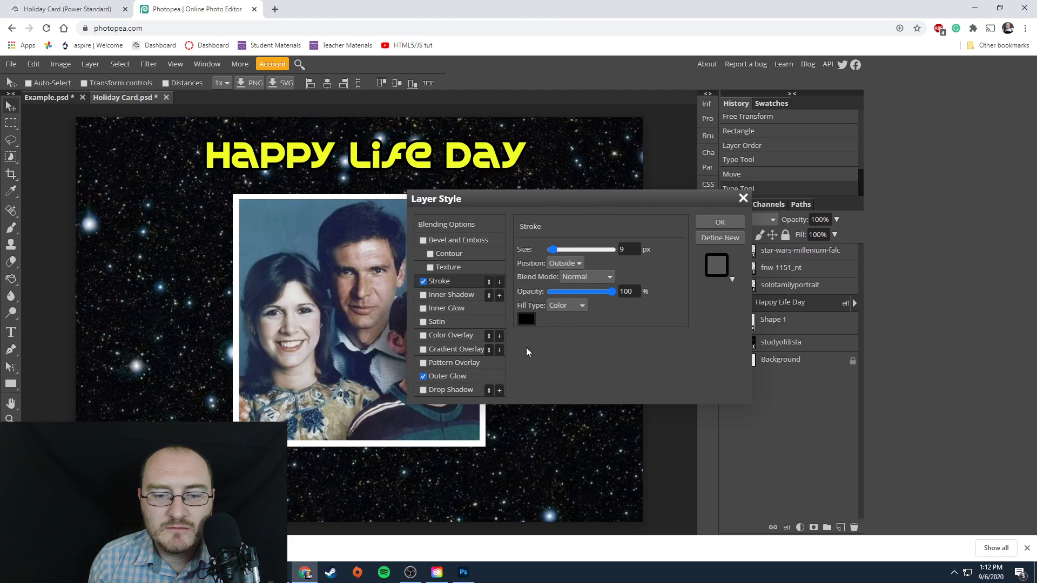
left_click(446, 377)
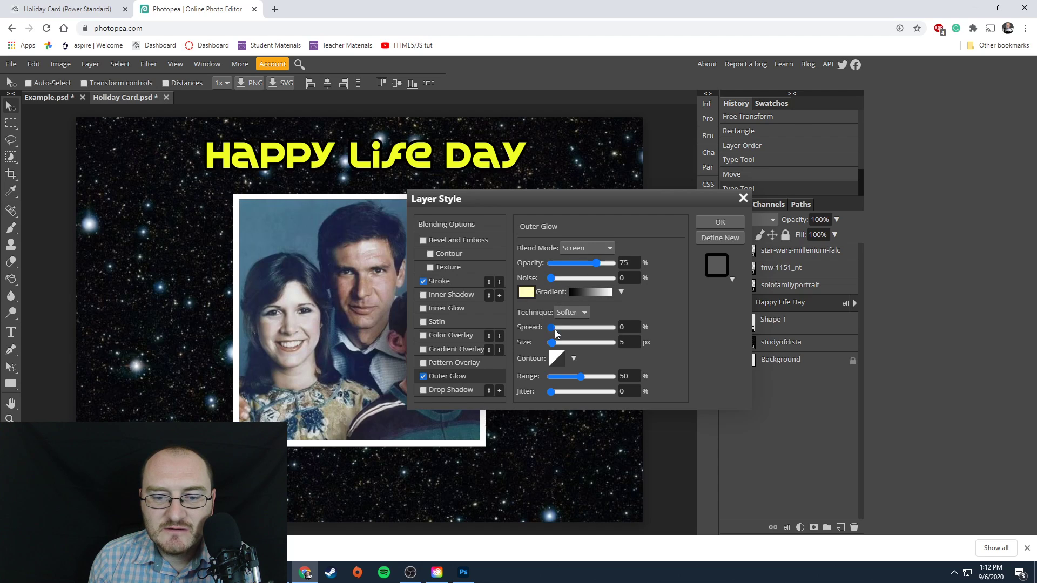
left_click_drag(551, 327, 566, 342)
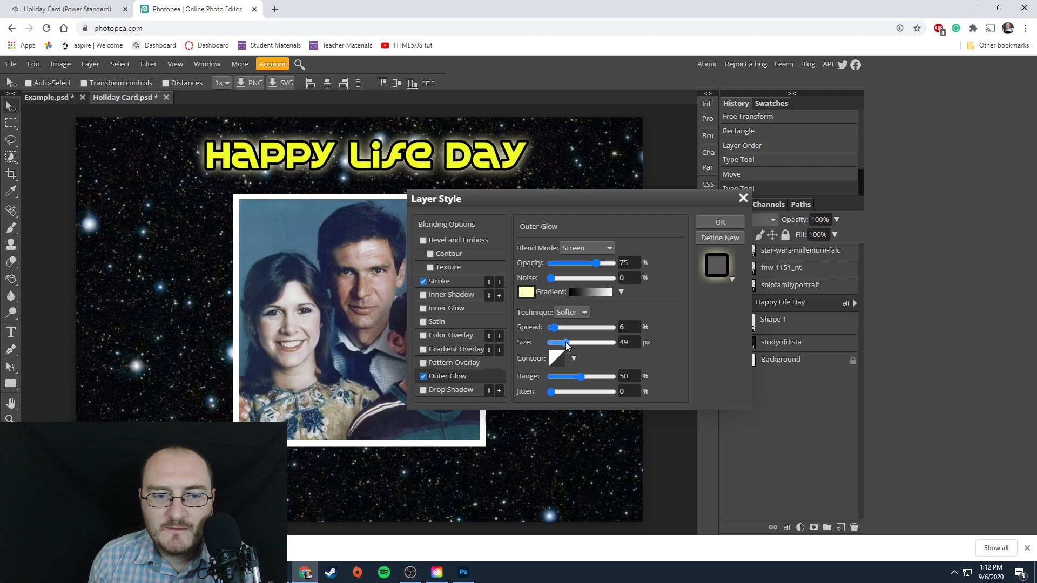
left_click_drag(574, 203, 546, 217)
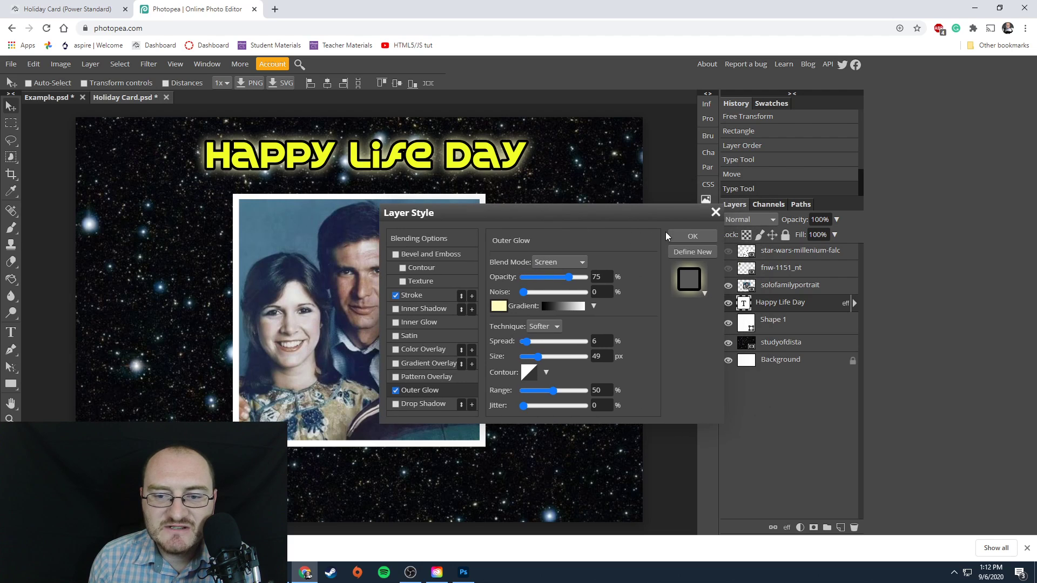
left_click(681, 236)
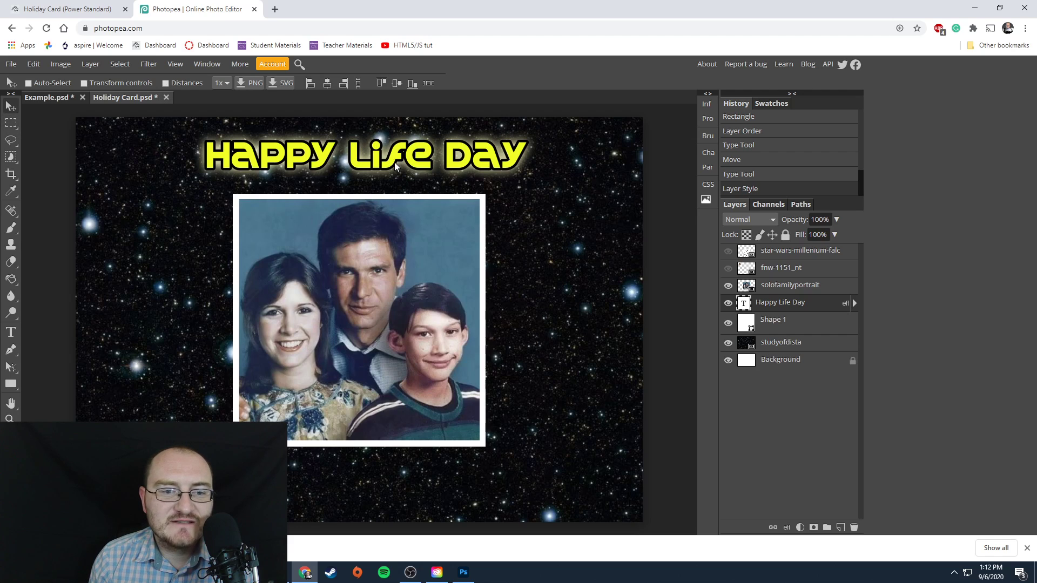
Lower the greeting text slightly and warp it with a horizontal Arc style at 6% bend.
left_click_drag(394, 162, 393, 169)
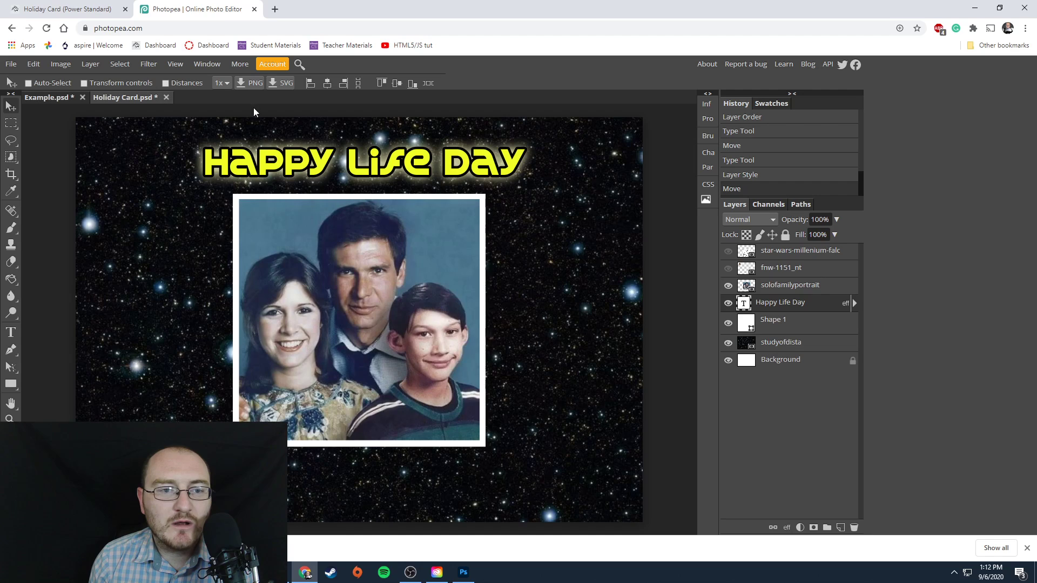
double_click(317, 167)
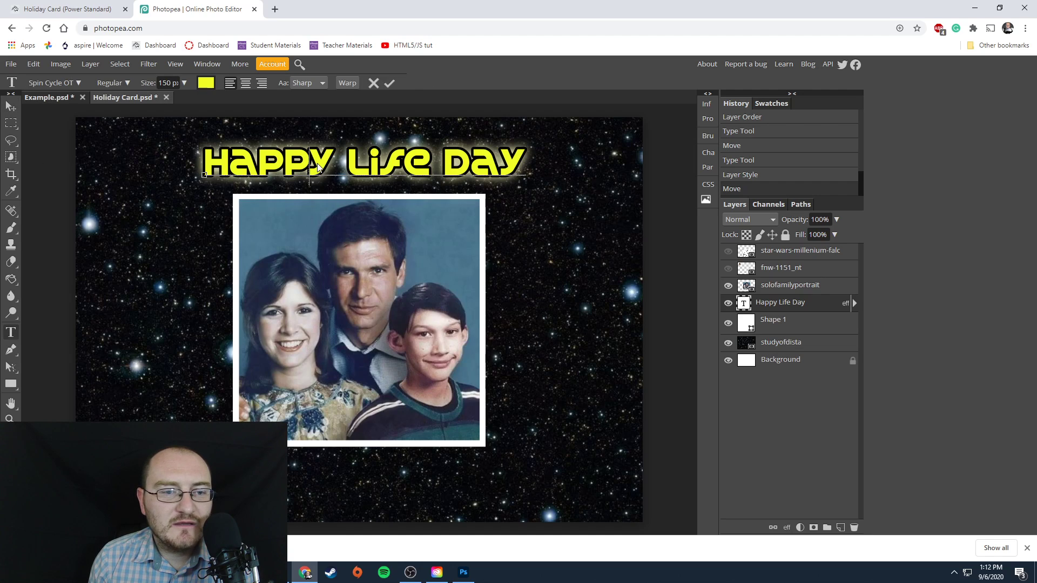
left_click(347, 84)
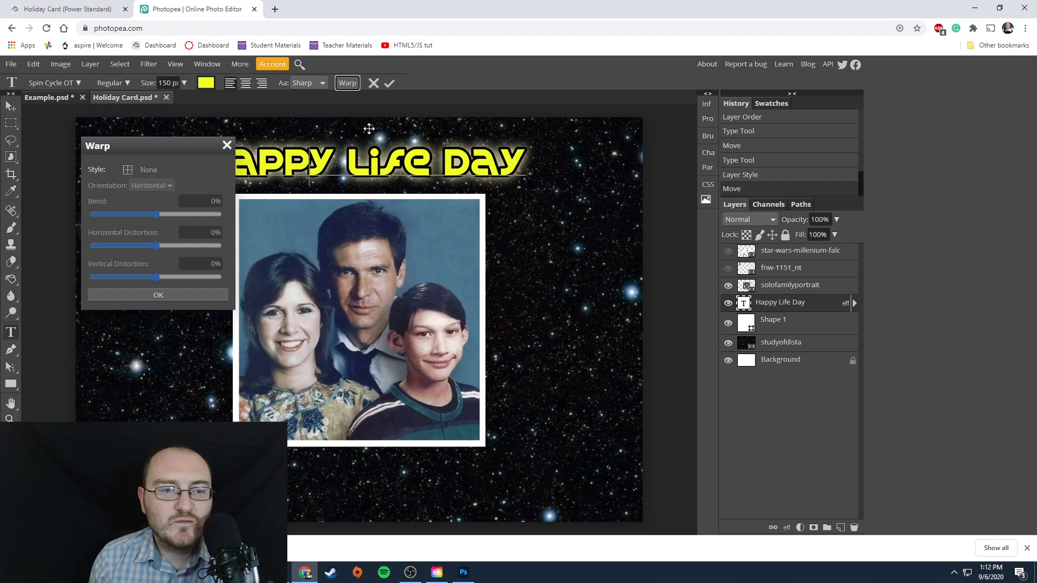
left_click_drag(160, 144, 157, 137)
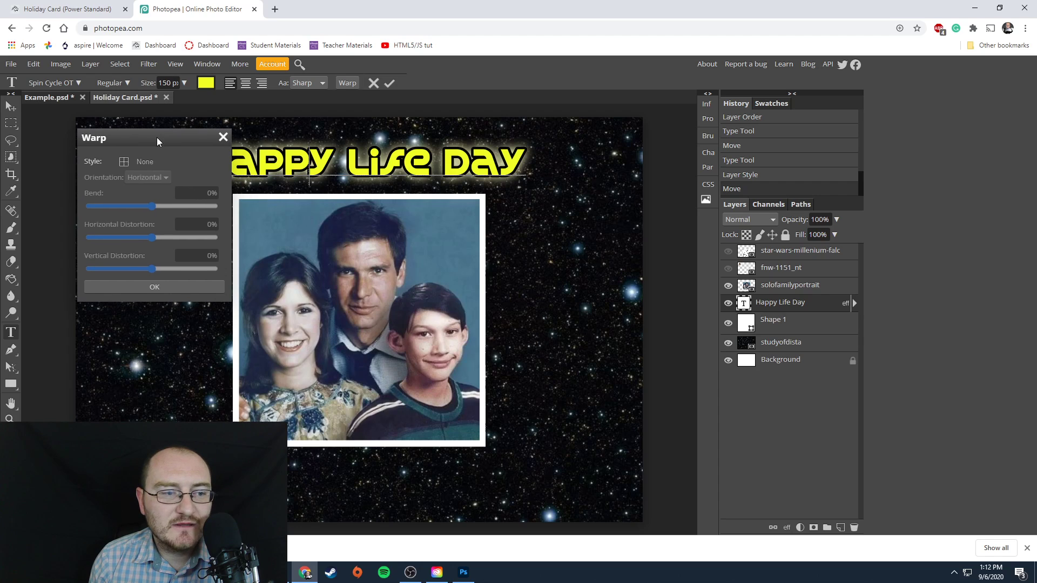
left_click(141, 161)
left_click(136, 197)
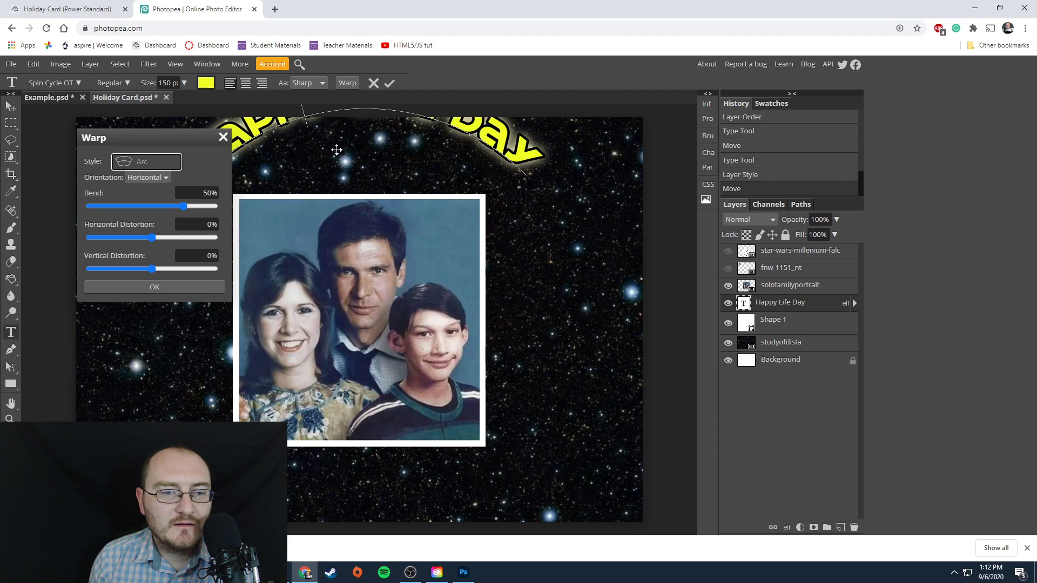
left_click_drag(184, 206, 155, 206)
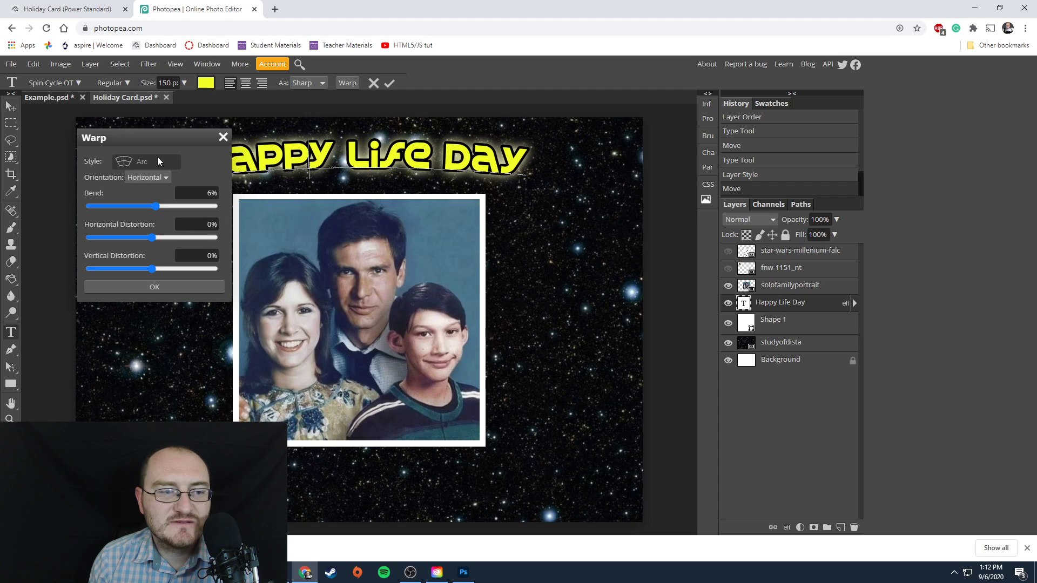
left_click(169, 285)
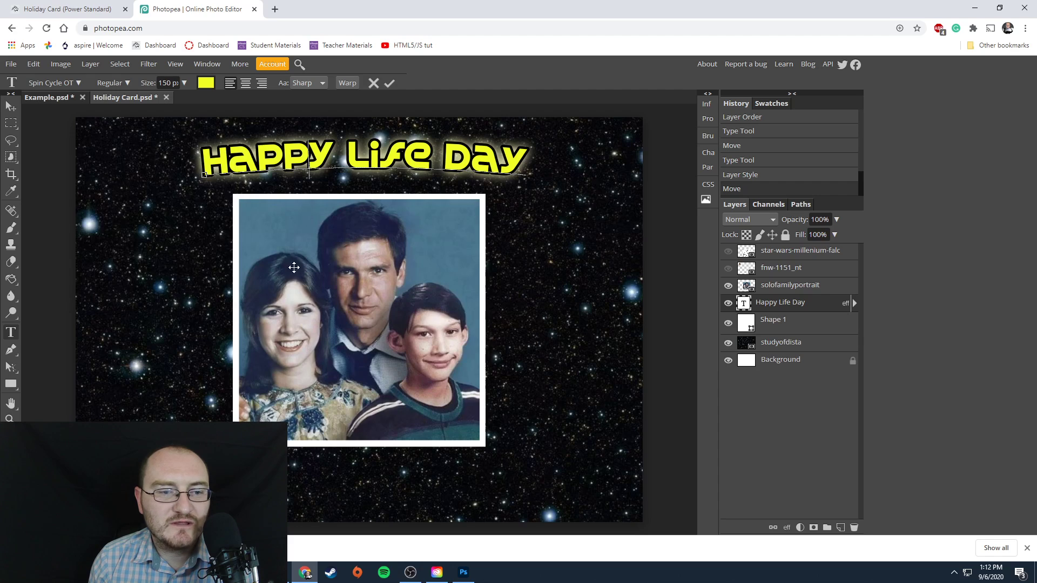
Set the whole greeting text's size to 300 px and shift it back across the top of the card.
left_click(386, 167)
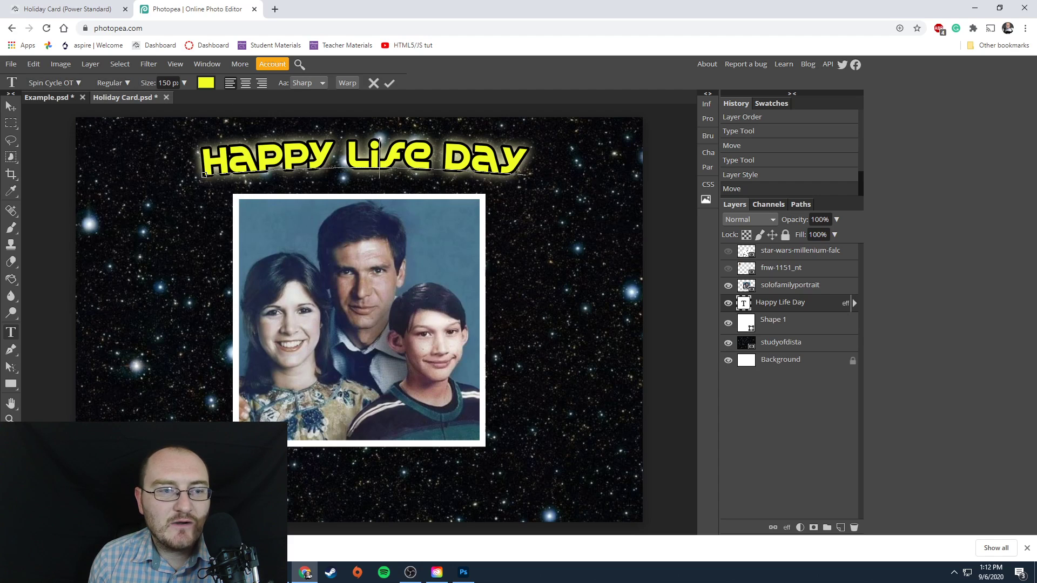
left_click(183, 82)
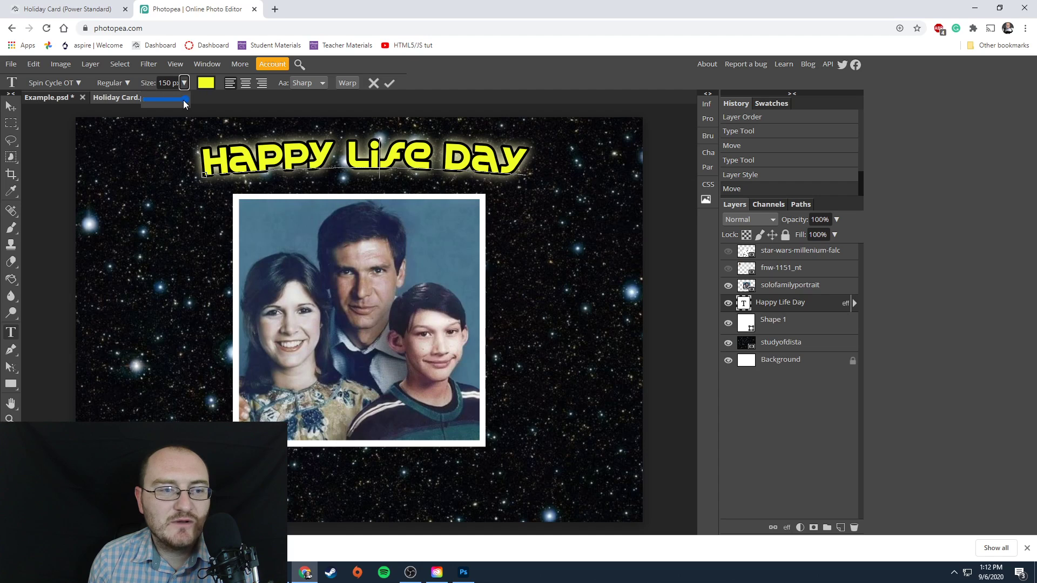
left_click(168, 83)
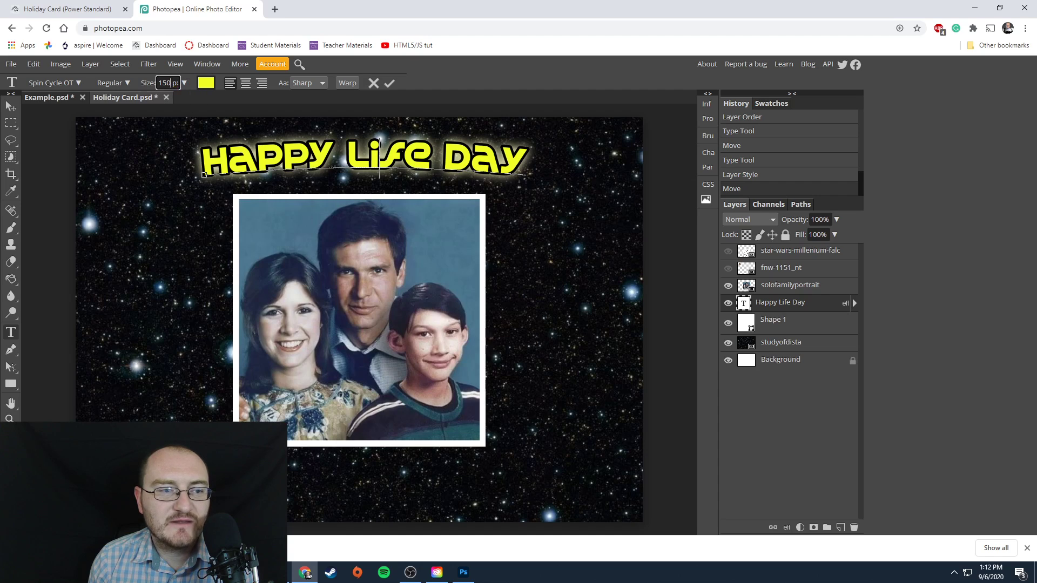
double_click(156, 83)
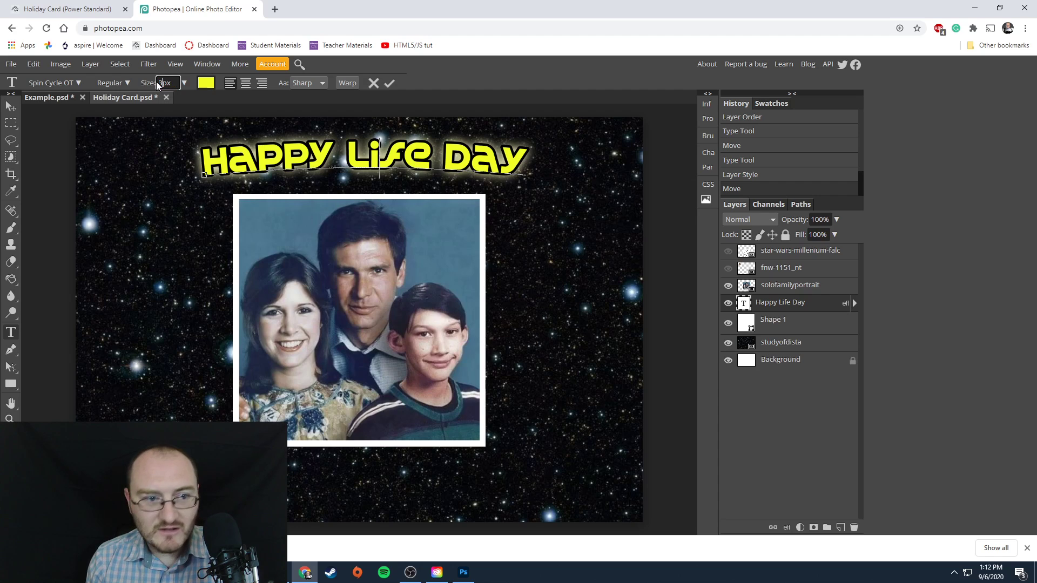
type("300")
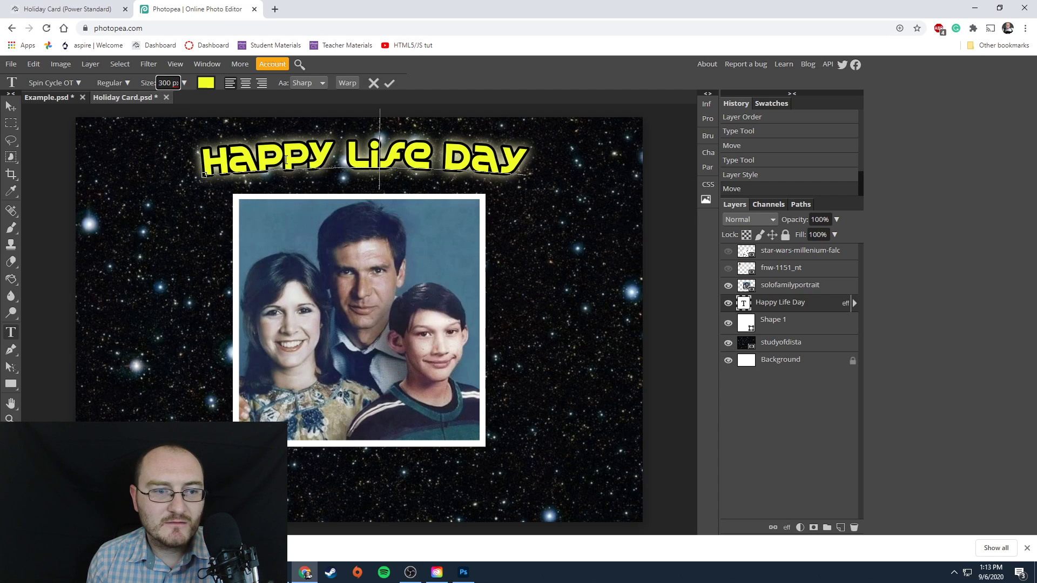
key("Escape")
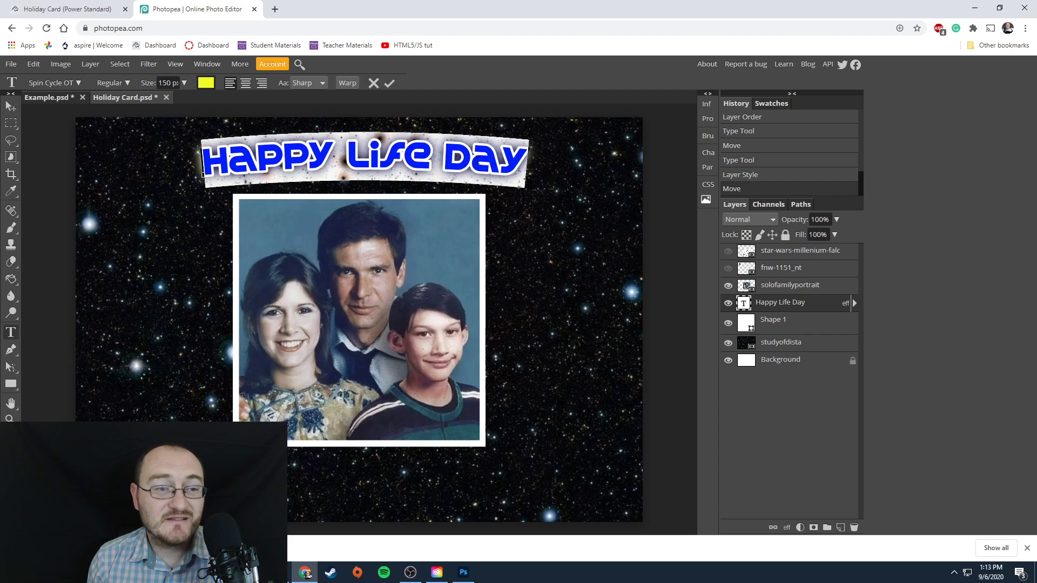
double_click(156, 82)
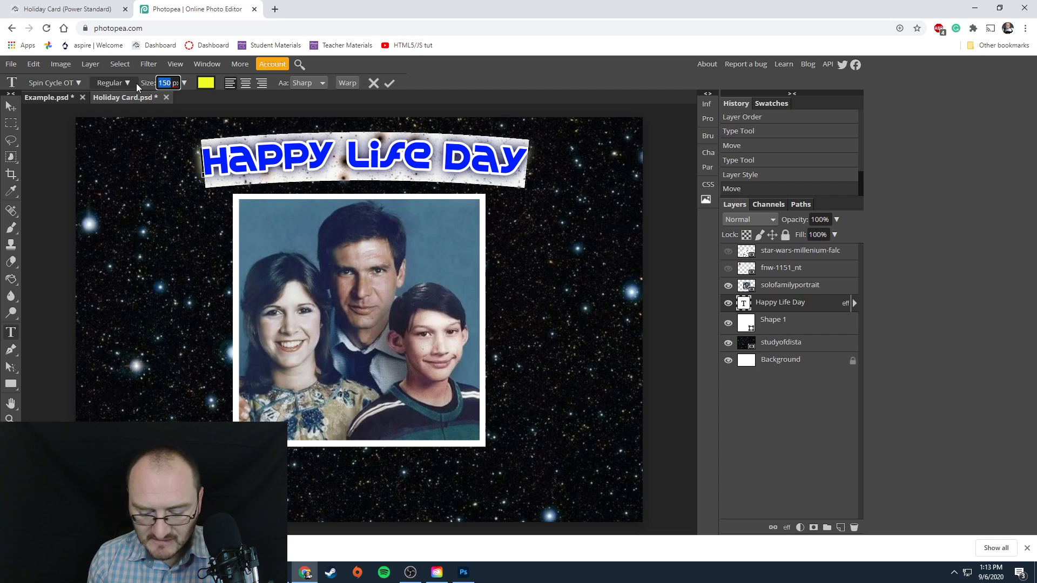
type("300")
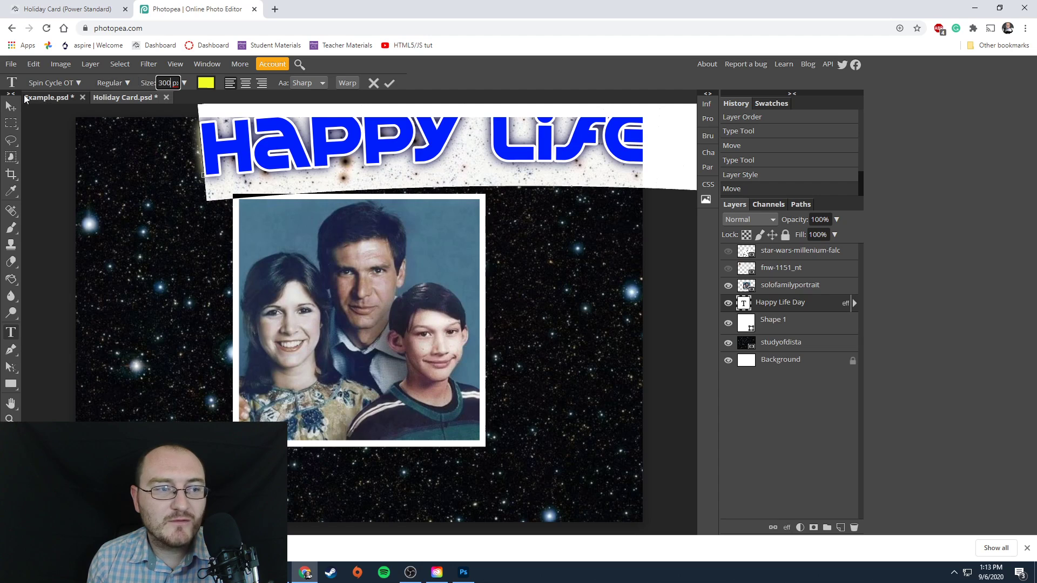
key("Return")
left_click(11, 108)
left_click_drag(471, 151, 357, 162)
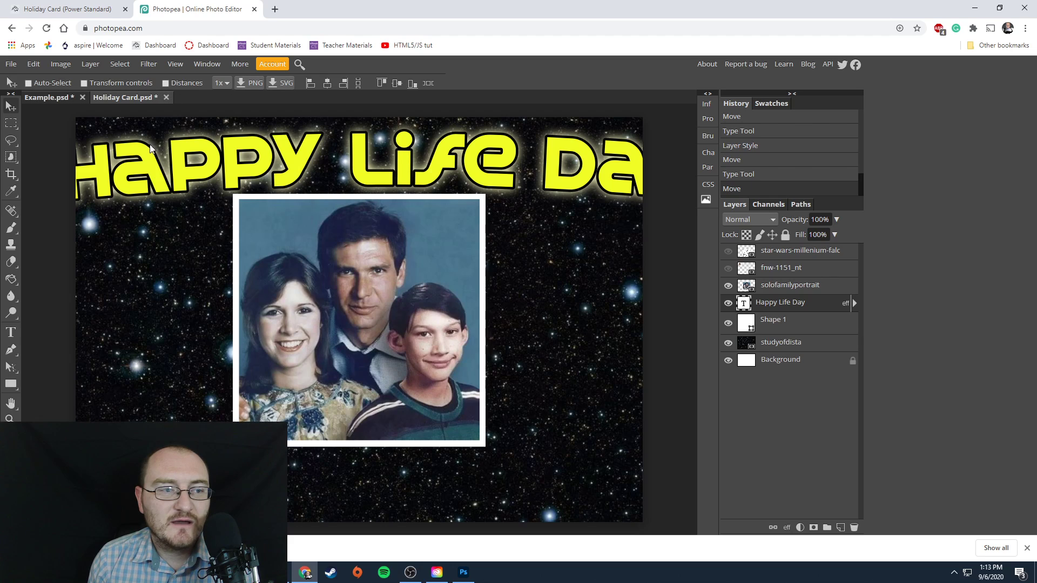
Set the whole greeting text's size to 200 px and center it just above the portrait frame.
key("t")
double_click(195, 172)
left_click(354, 169)
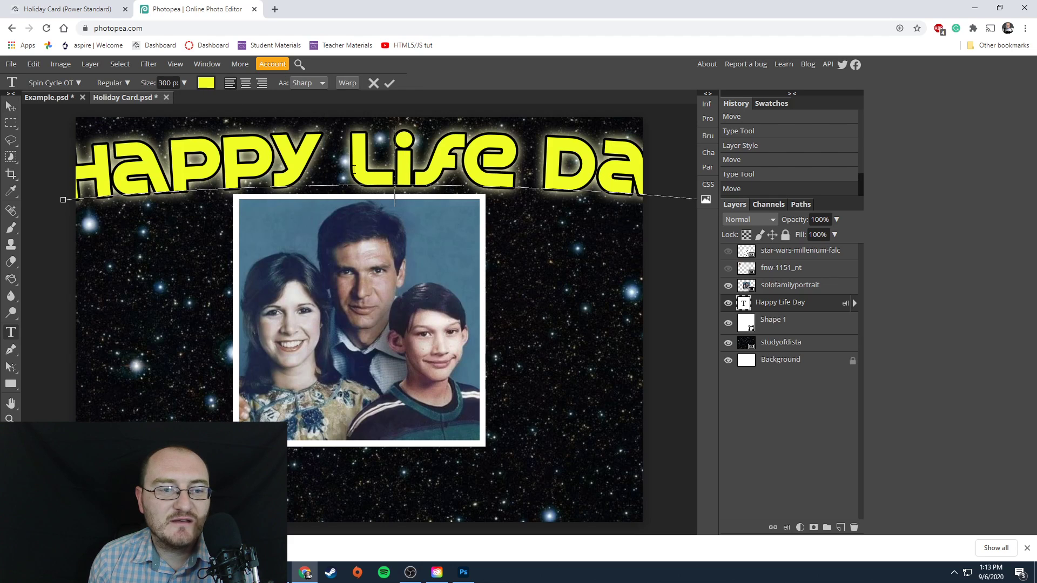
key("ctrl+a")
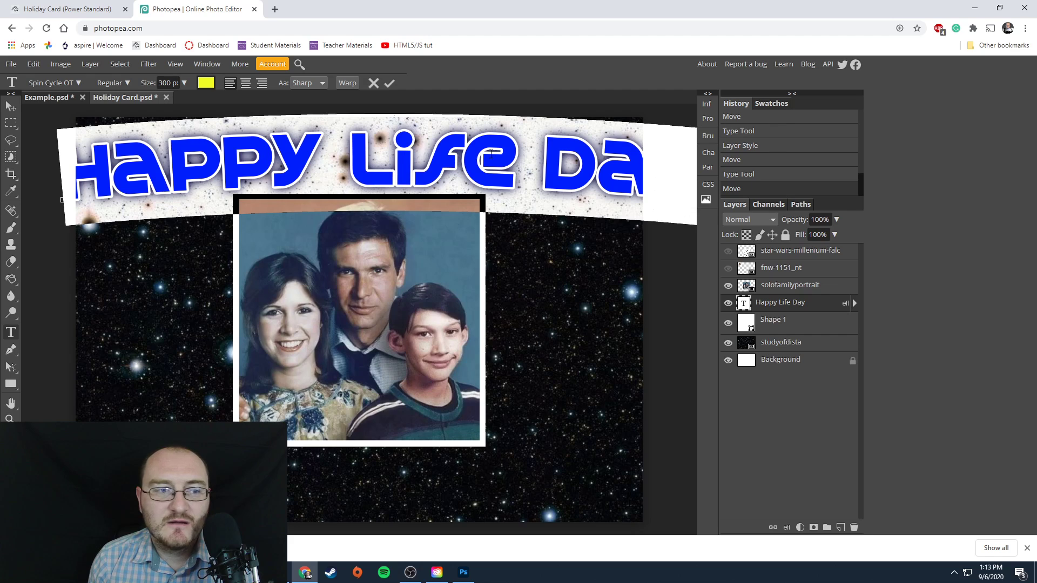
double_click(165, 83)
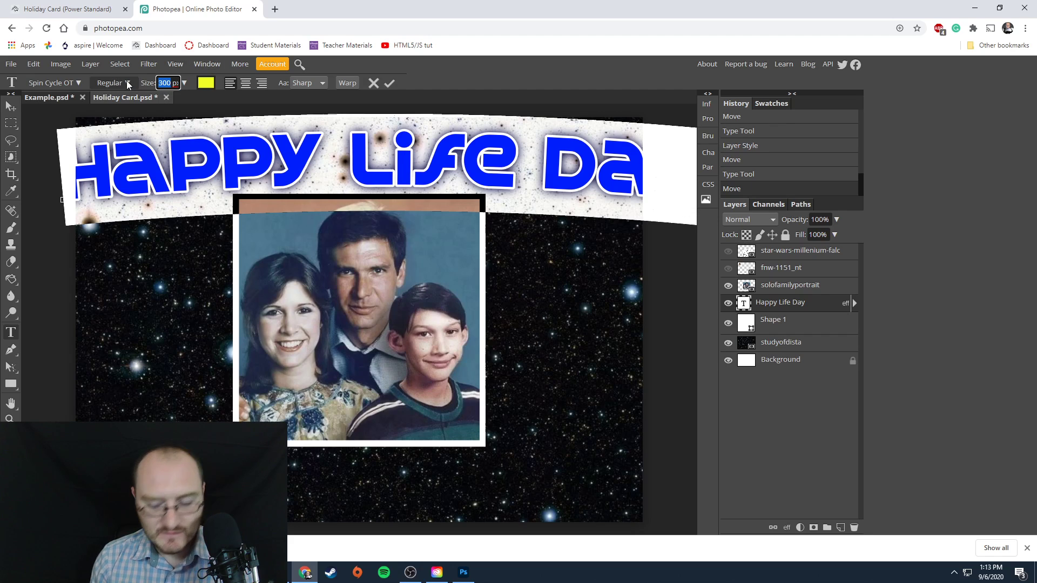
type("200")
key("Return")
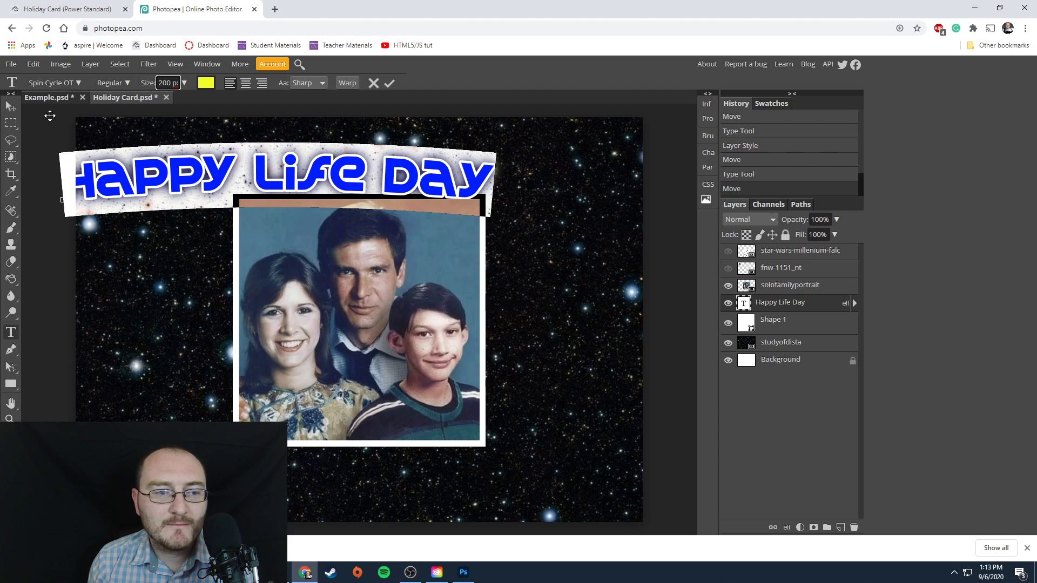
left_click(10, 106)
left_click_drag(263, 180, 344, 172)
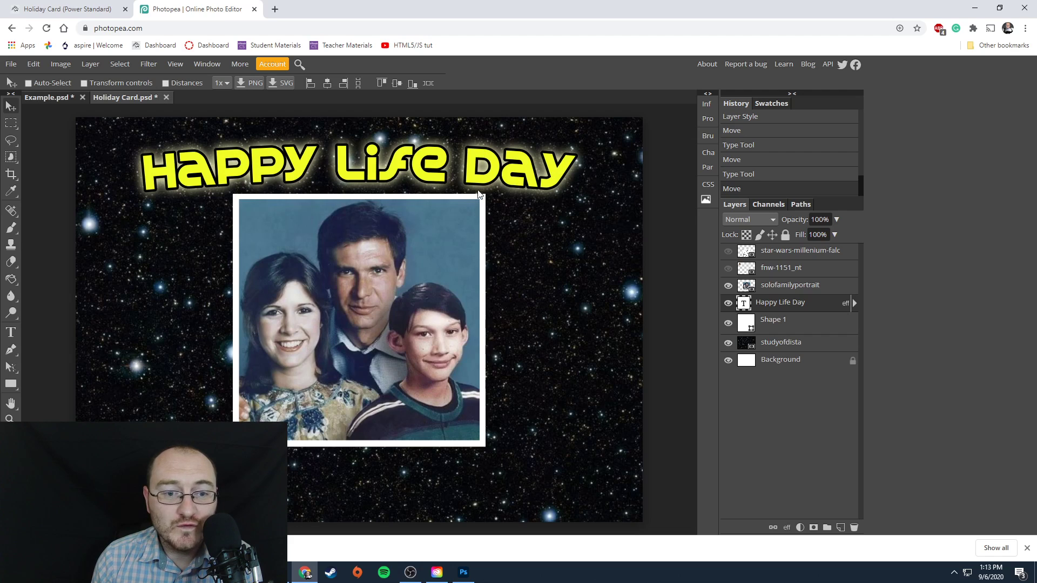
Duplicate the Happy Life Day text layer and move the copy directly below the portrait frame.
right_click(777, 309)
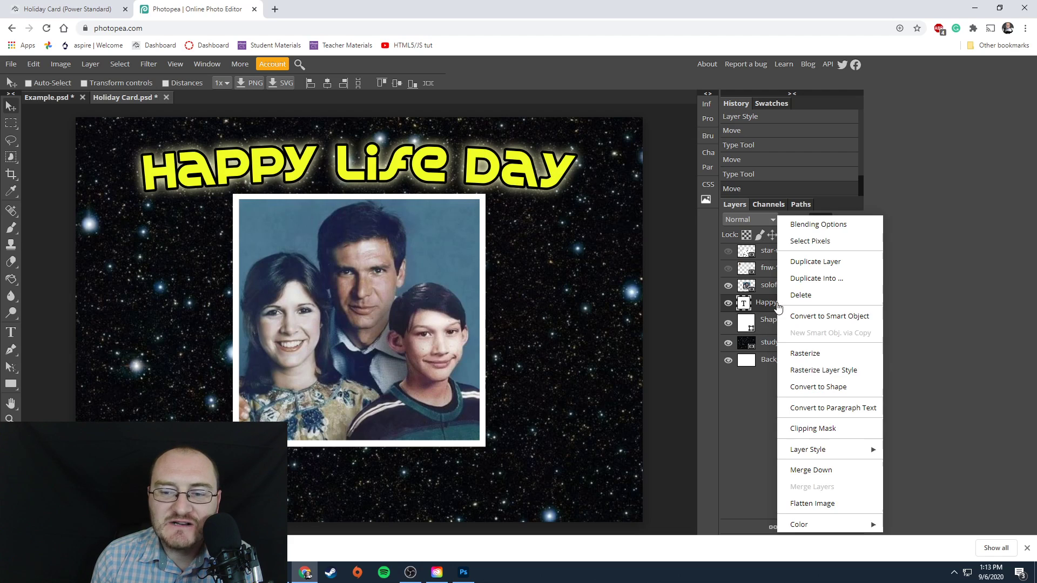
left_click(811, 264)
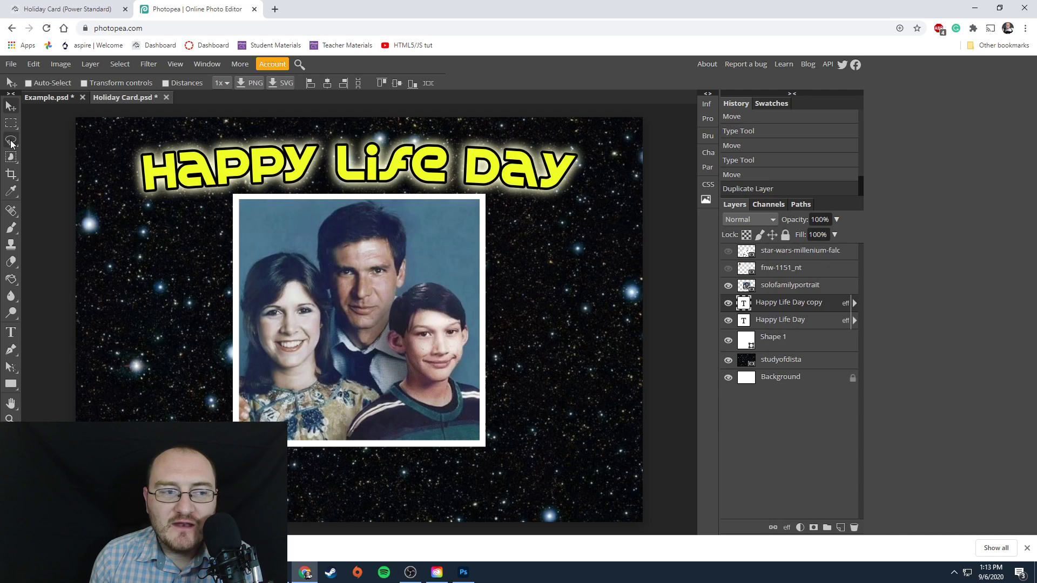
left_click_drag(371, 175, 361, 489)
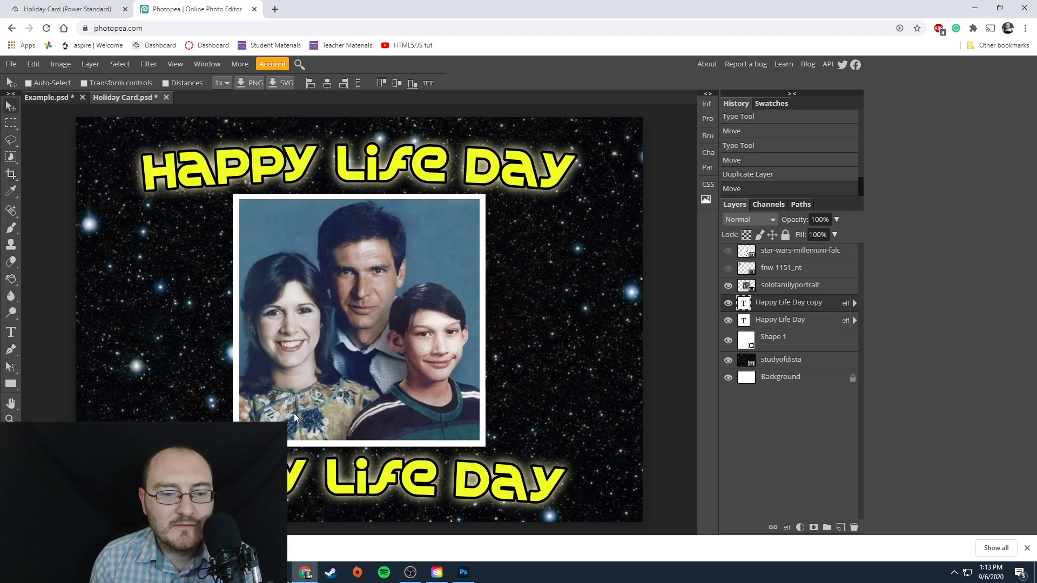
Remove the Arc warp from the lower text copy by setting its warp style to None.
double_click(376, 477)
left_click_drag(539, 496, 280, 489)
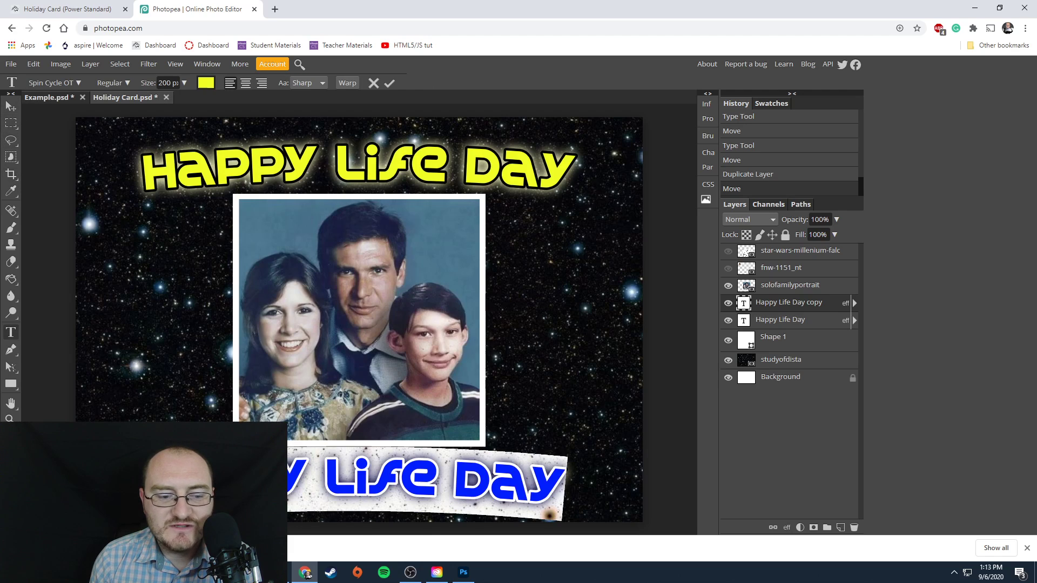
left_click(347, 83)
left_click(134, 176)
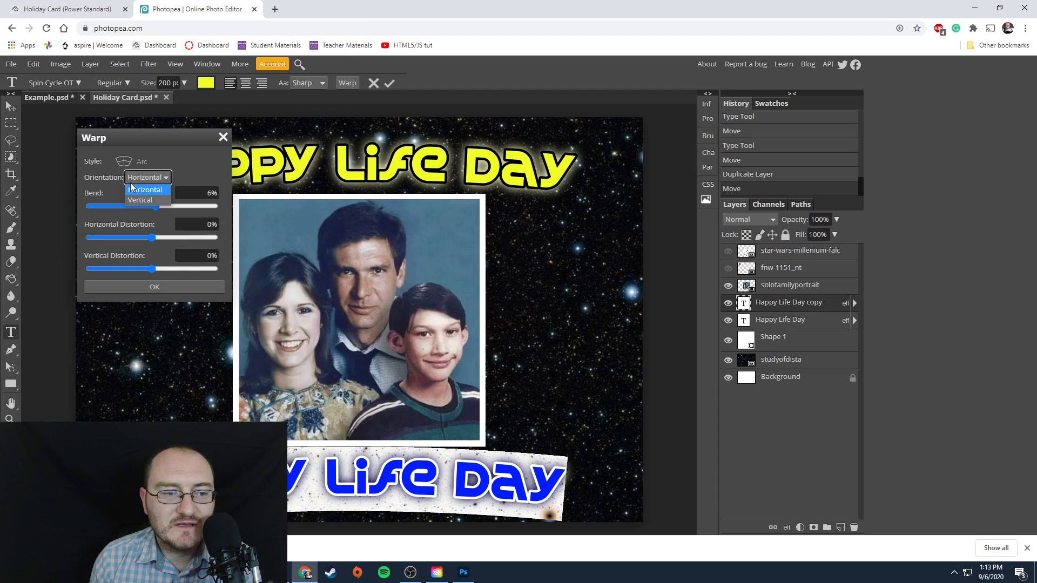
left_click(130, 183)
left_click(138, 168)
left_click(143, 183)
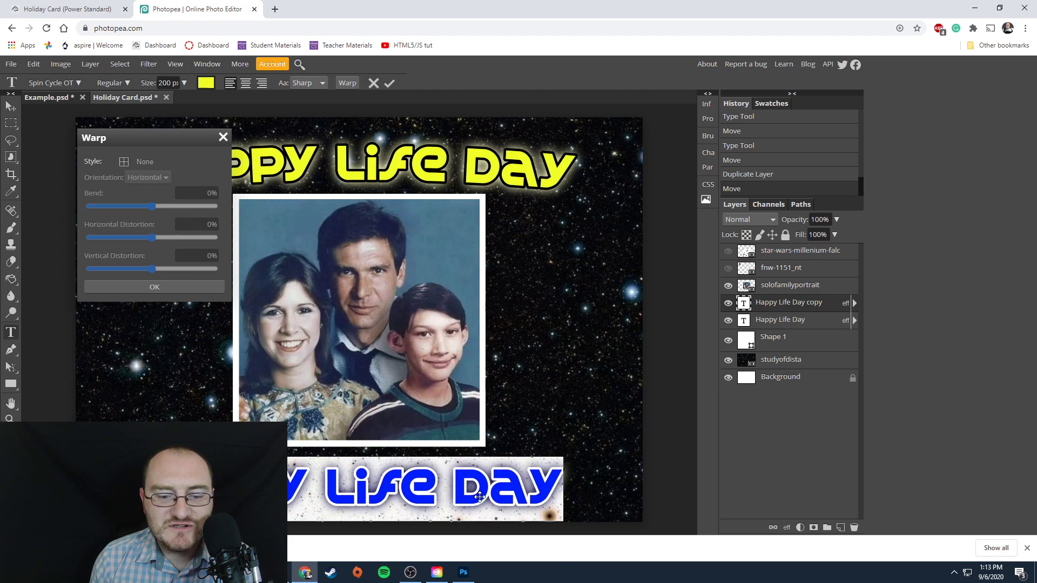
left_click(156, 286)
Replace the lower text copy's whole wording with "To You And Yours".
left_click(475, 502)
double_click(513, 488)
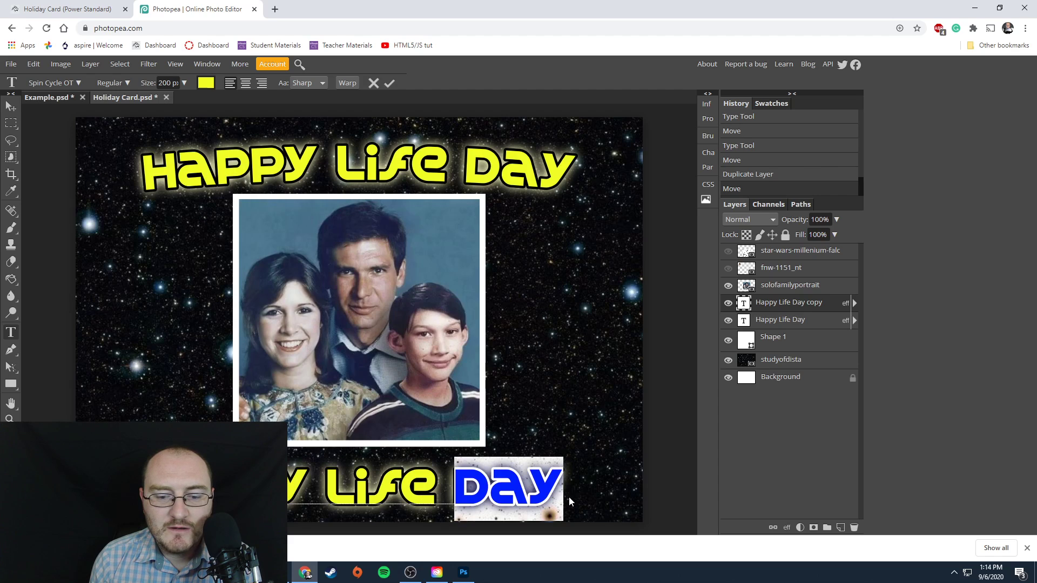
left_click(552, 492)
key("ctrl+a")
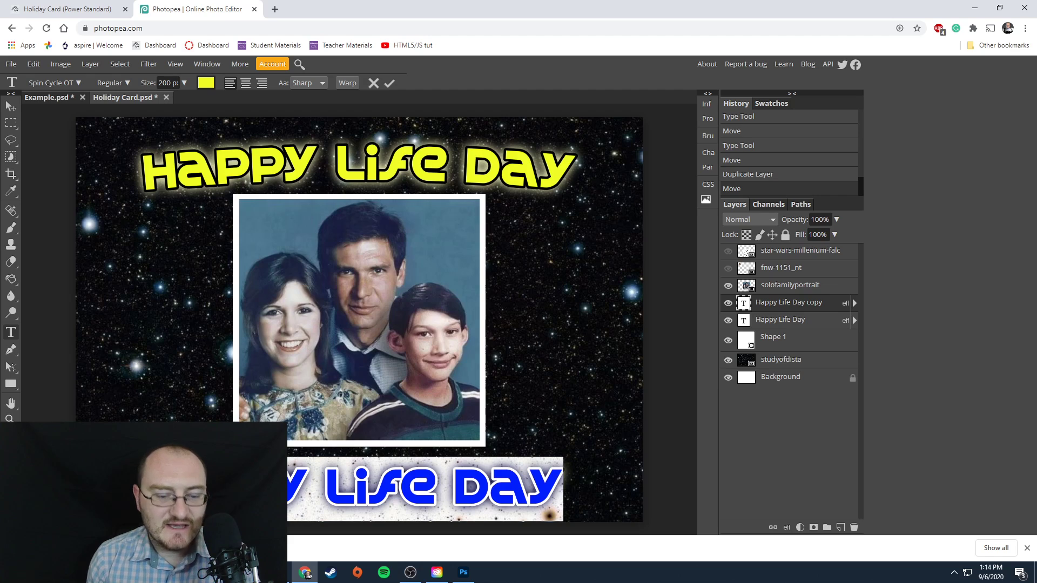
key("BackSpace")
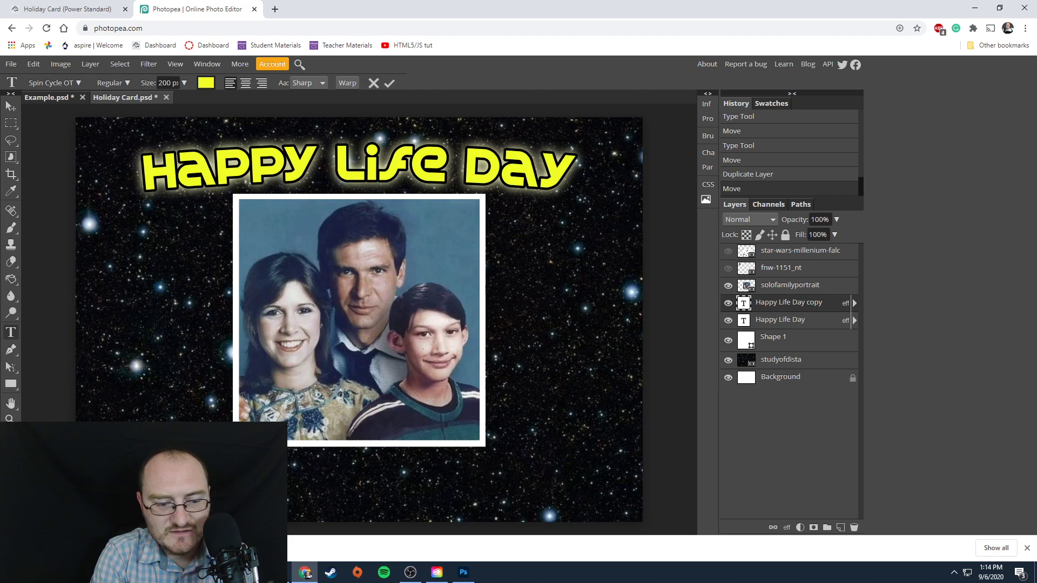
type("U")
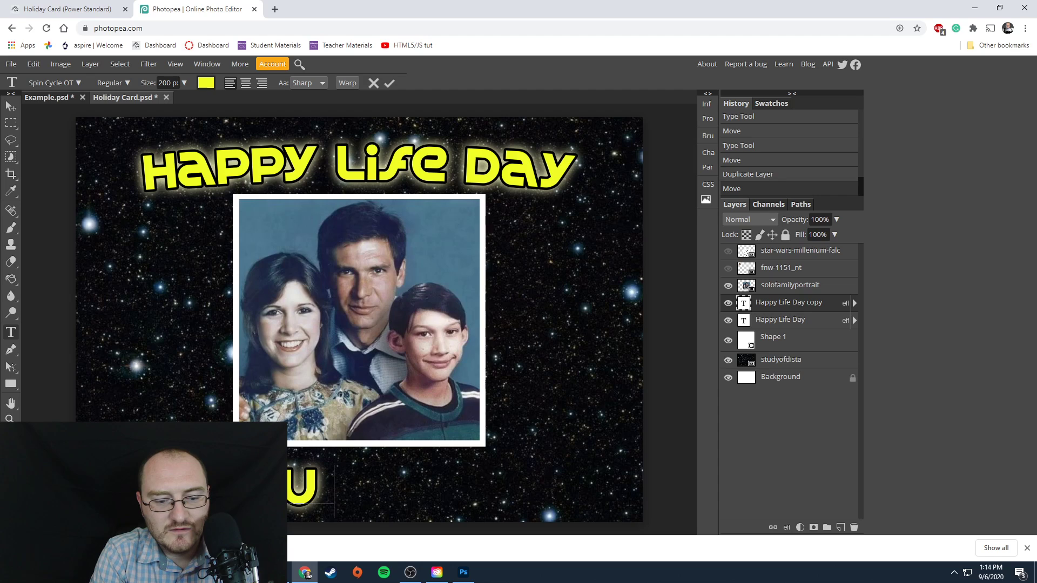
type("AN")
key("BackSpace")
key("BackSpace")
type("AH")
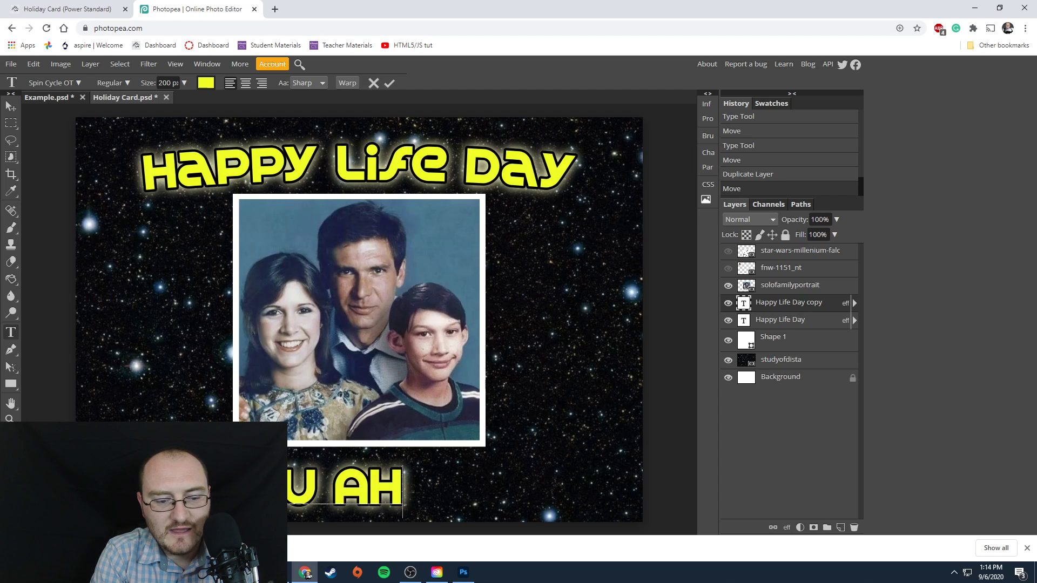
key("BackSpace")
key("BackSpace")
key("BackSpace")
key("BackSpace")
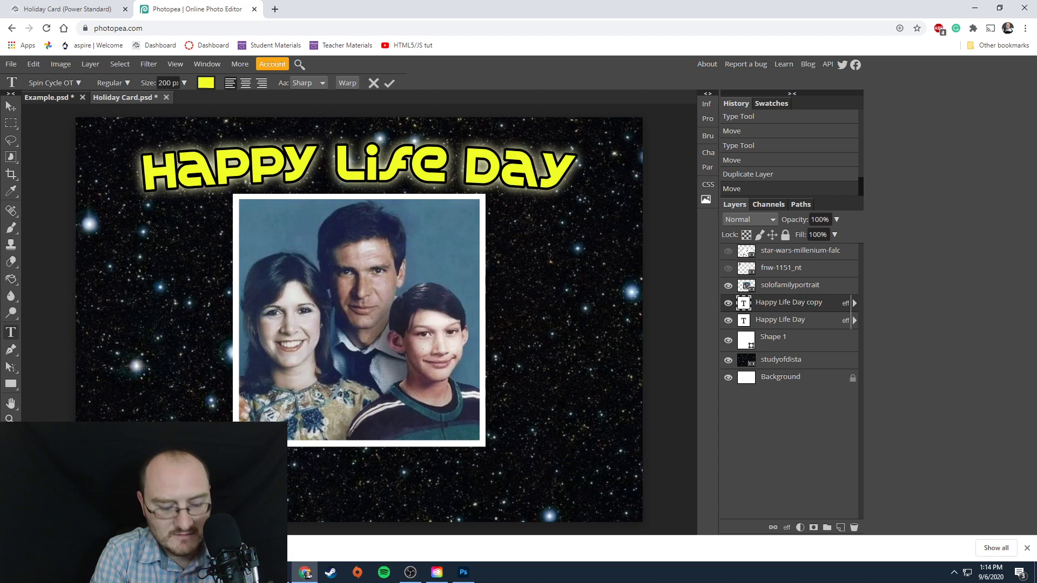
type("U AN")
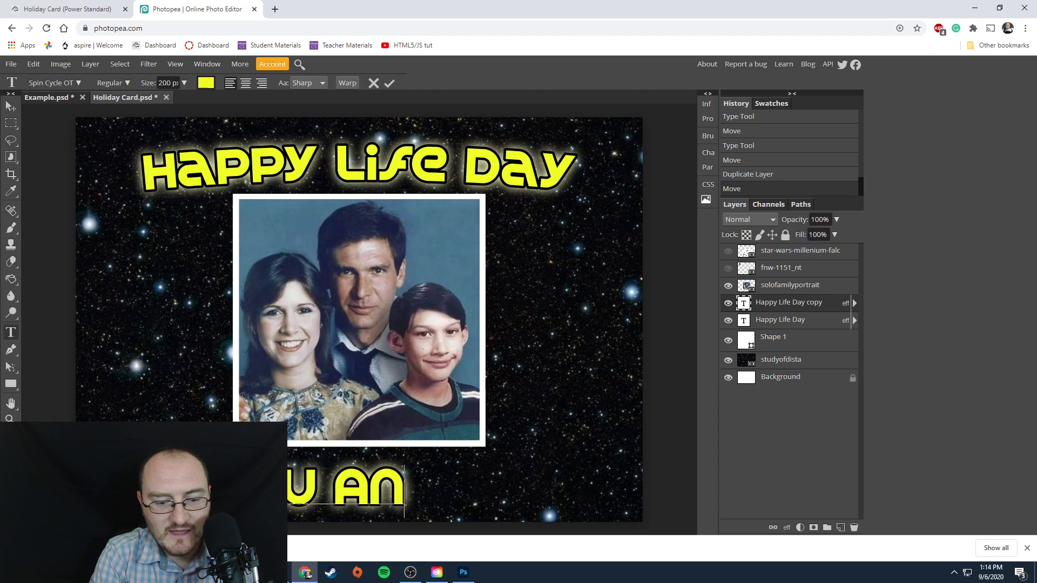
key("BackSpace")
type("DN")
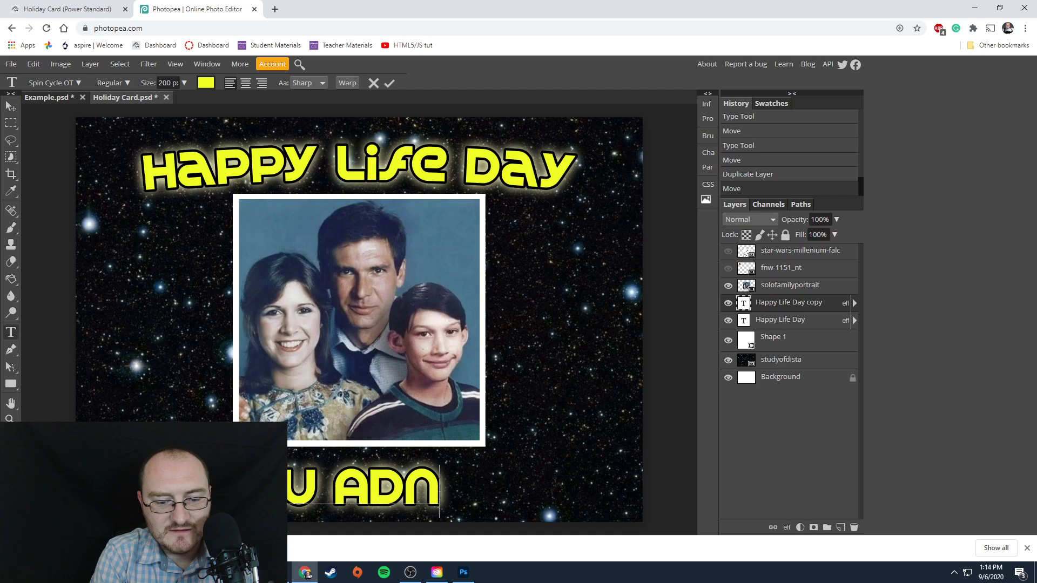
key("BackSpace")
key("BackSpace")
type("ND YOURS")
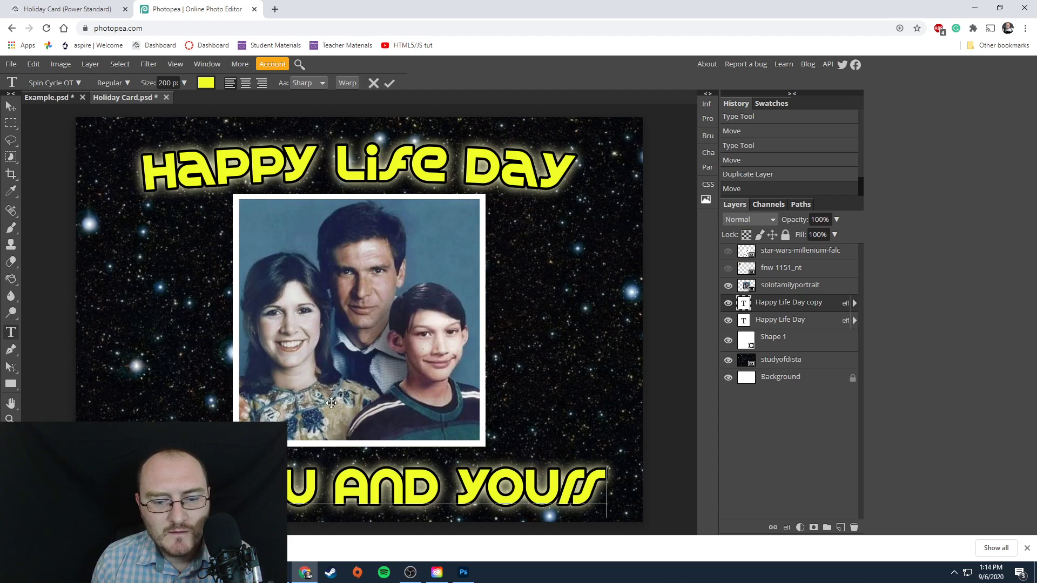
Set the whole lower caption's size to 150 px and center it below the portrait frame.
left_click_drag(600, 489, 270, 489)
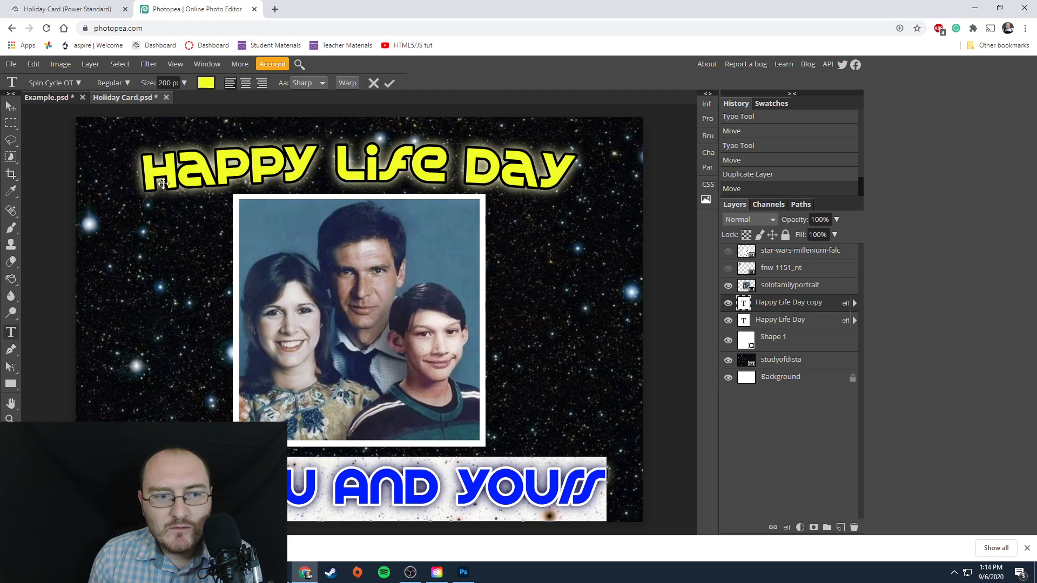
left_click(185, 82)
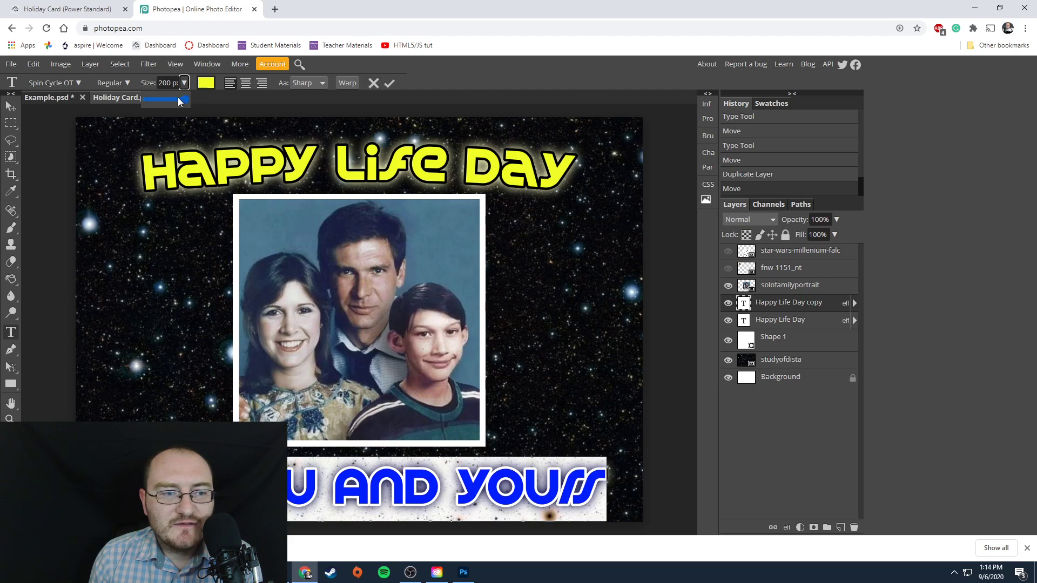
left_click(168, 83)
double_click(167, 83)
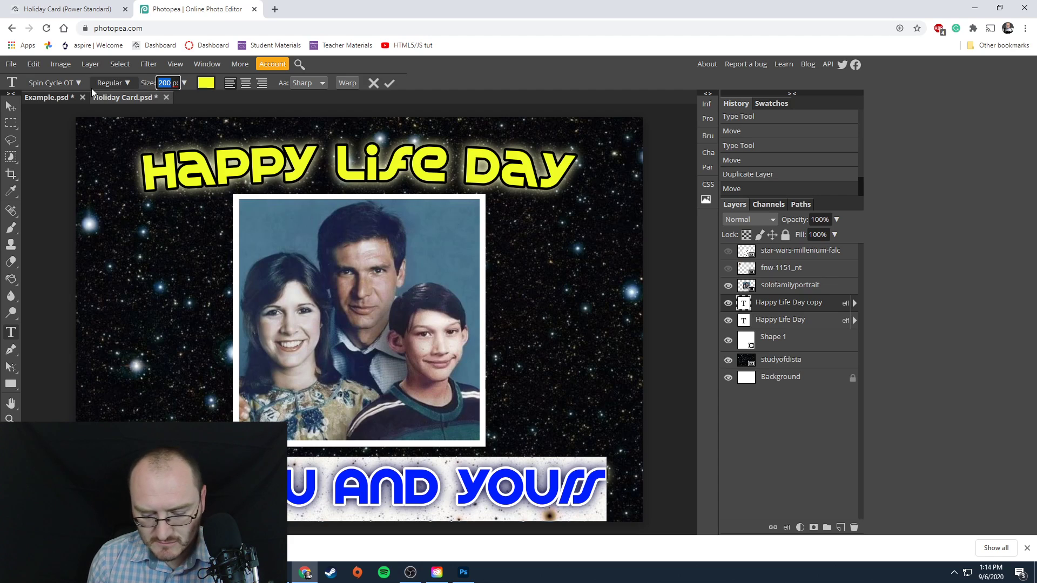
type("150")
key("Return")
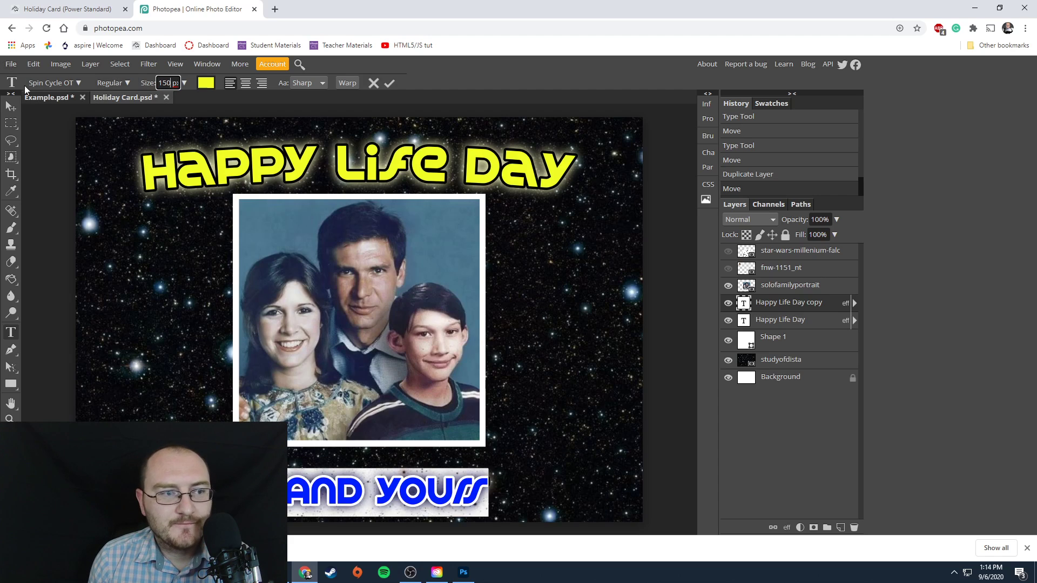
left_click(11, 107)
left_click_drag(381, 494, 441, 488)
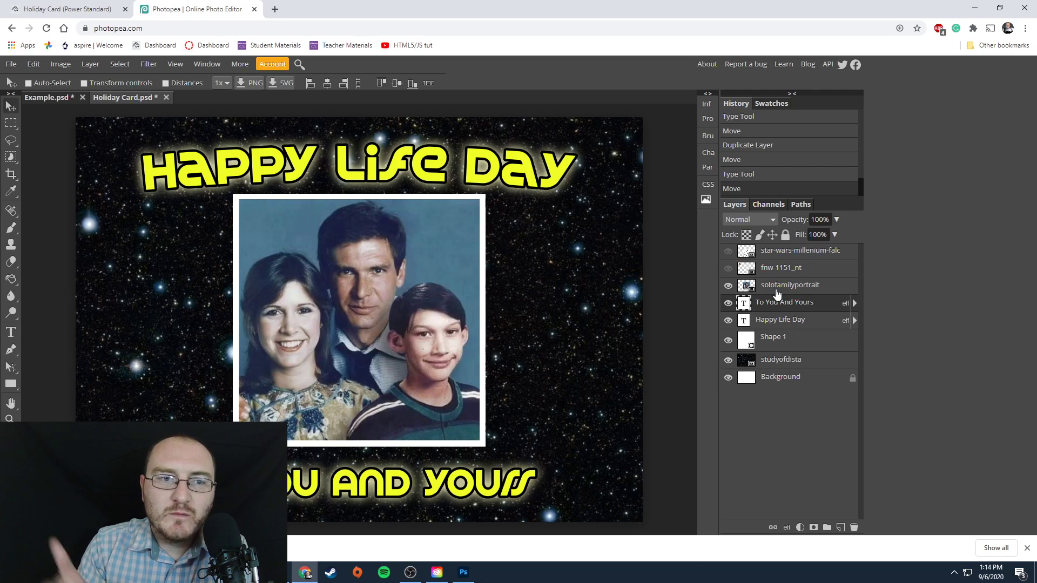
Show the fnw-1151_nt Chewbacca layer and move the image over the left edge of the family portrait.
left_click(780, 268)
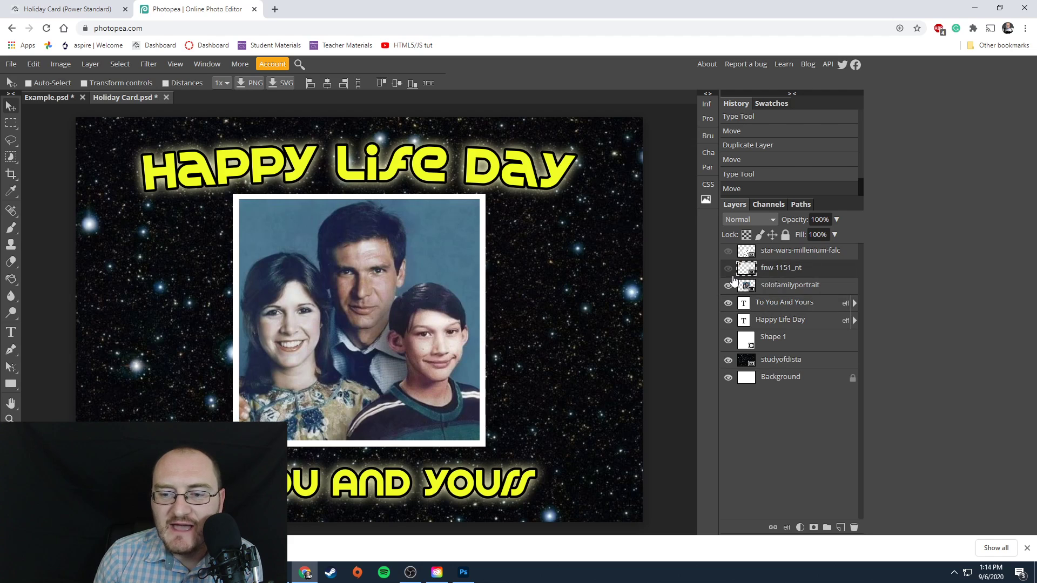
left_click(728, 268)
left_click_drag(132, 170, 245, 297)
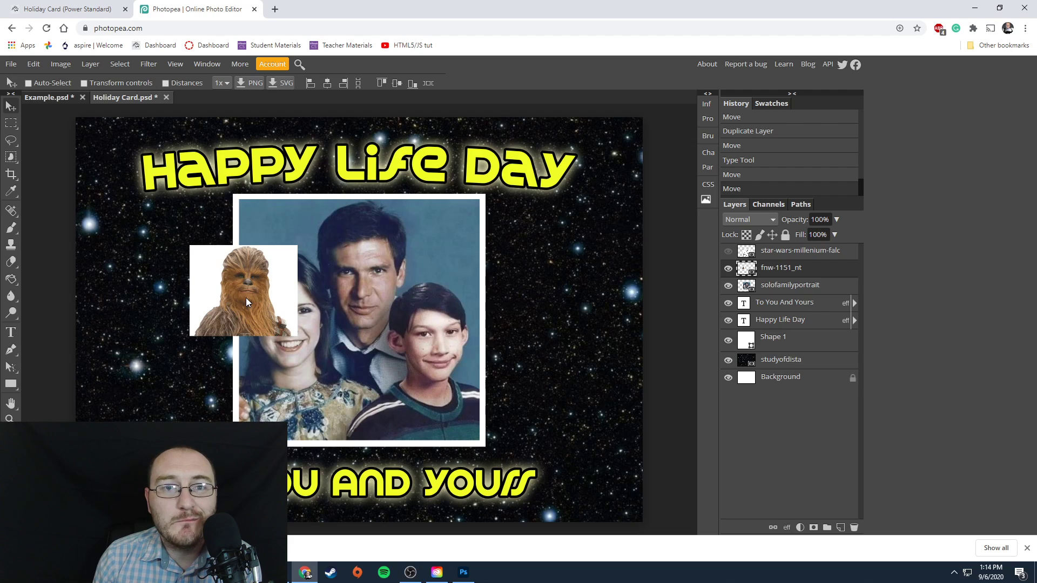
mouse_move(255, 306)
left_mouse_down()
mouse_move(334, 307)
mouse_move(249, 289)
left_mouse_up()
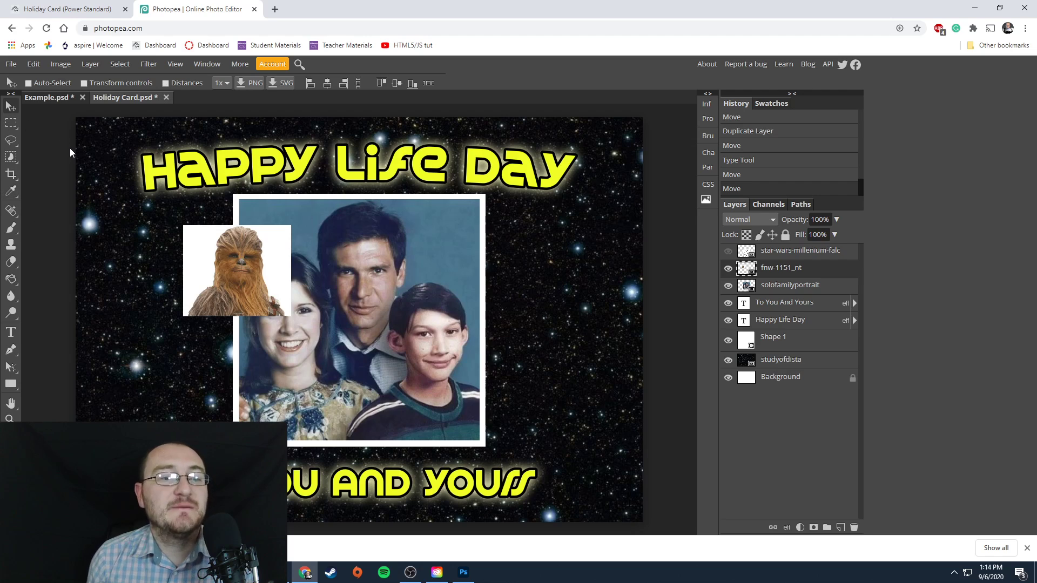
Enlarge the Chewbacca image proportionally to nearly the portrait's height and shift it up and left to just below the greeting.
key("ctrl")
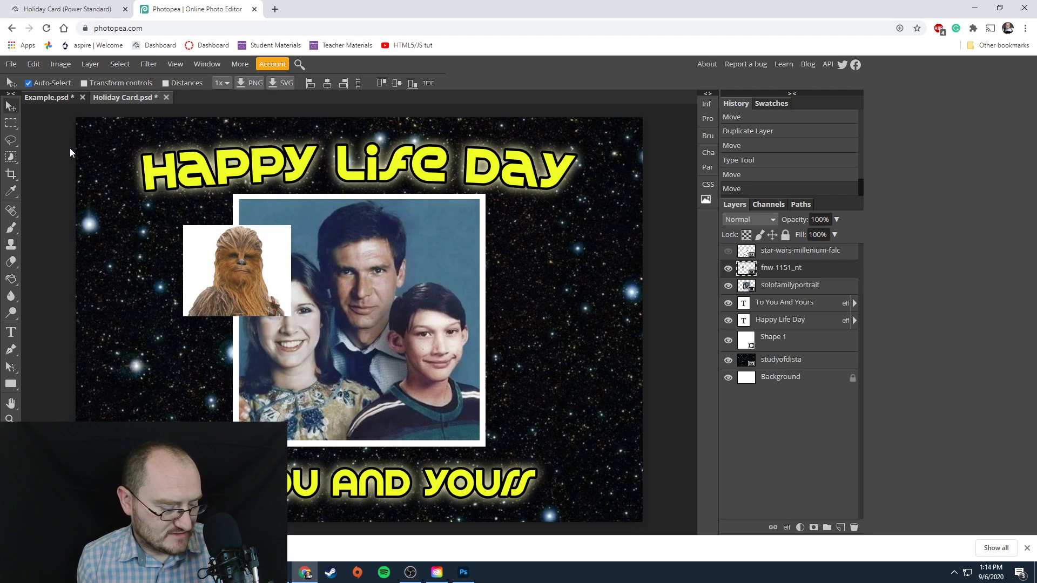
key("ctrl+t")
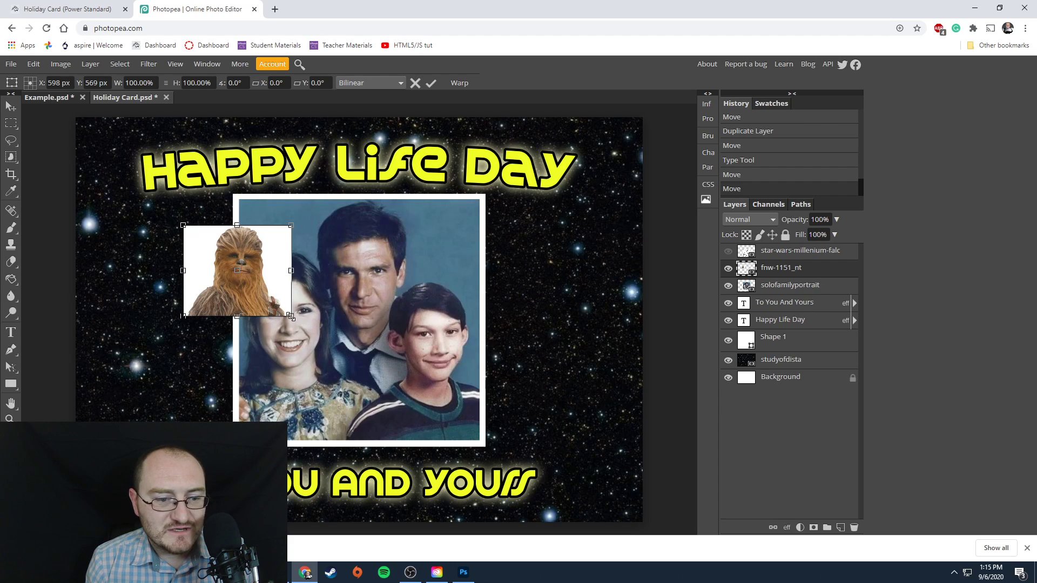
left_click_drag(291, 316, 454, 422)
key("Return")
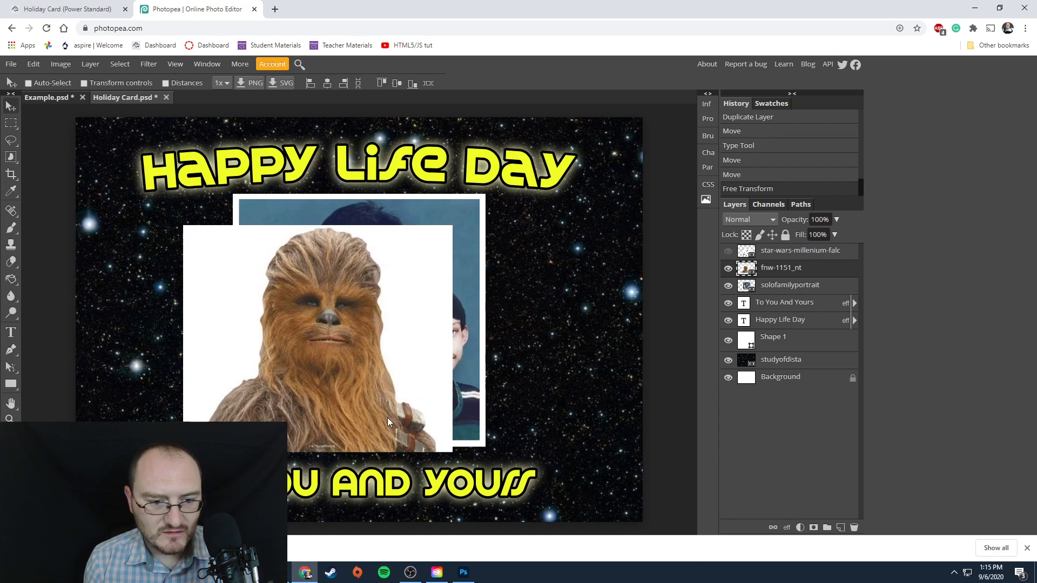
left_click_drag(367, 379, 337, 342)
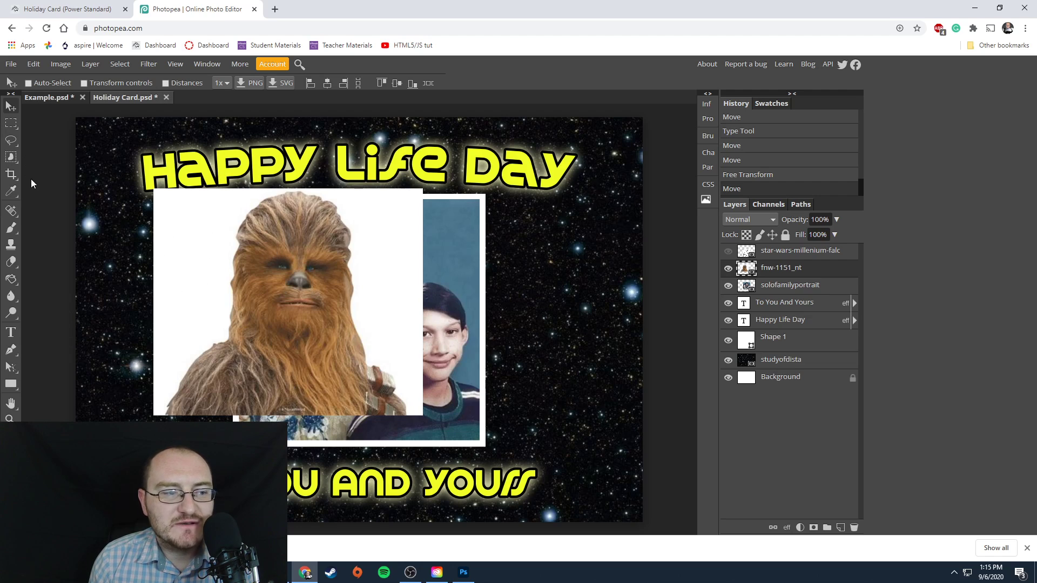
Select the white background around Chewbacca with the Magic Wand and try to delete it.
right_click(13, 158)
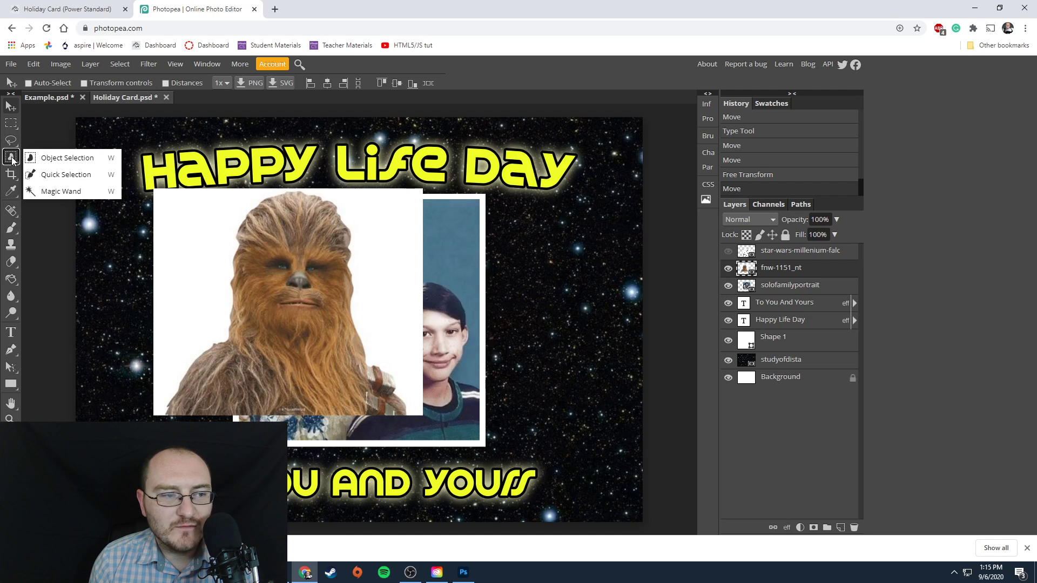
left_click(62, 192)
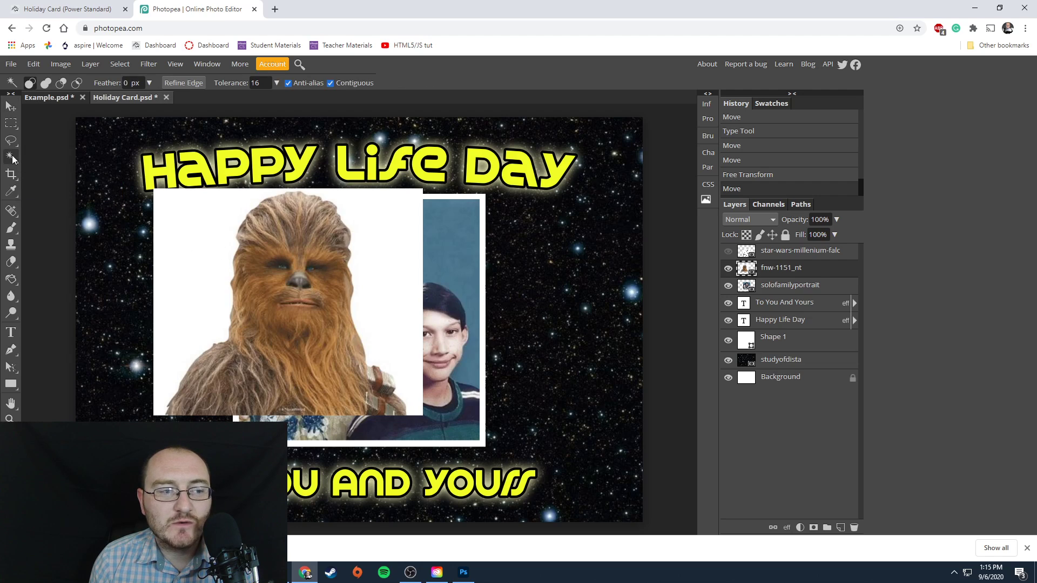
left_click(205, 260)
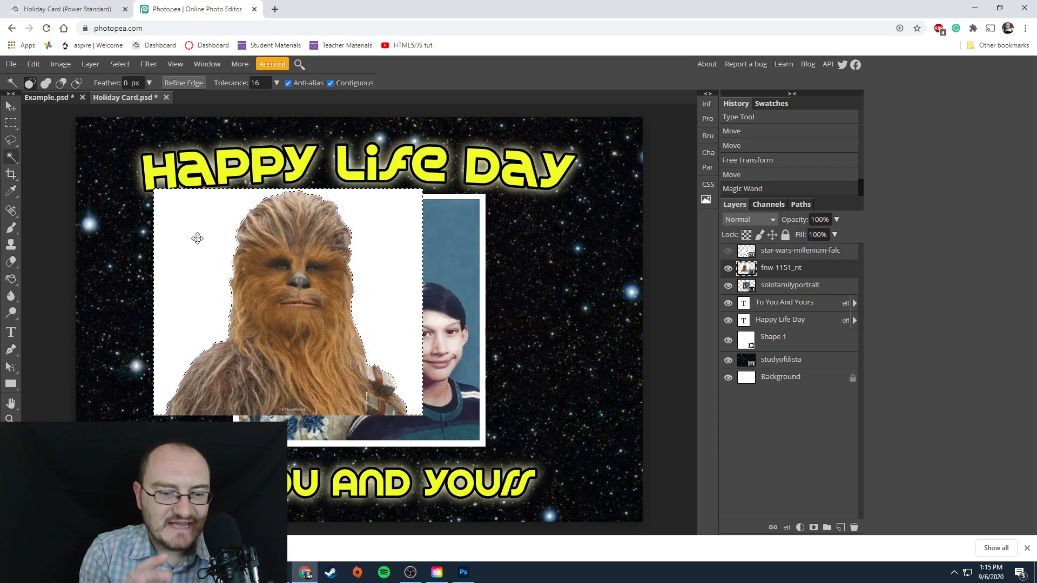
key("Delete")
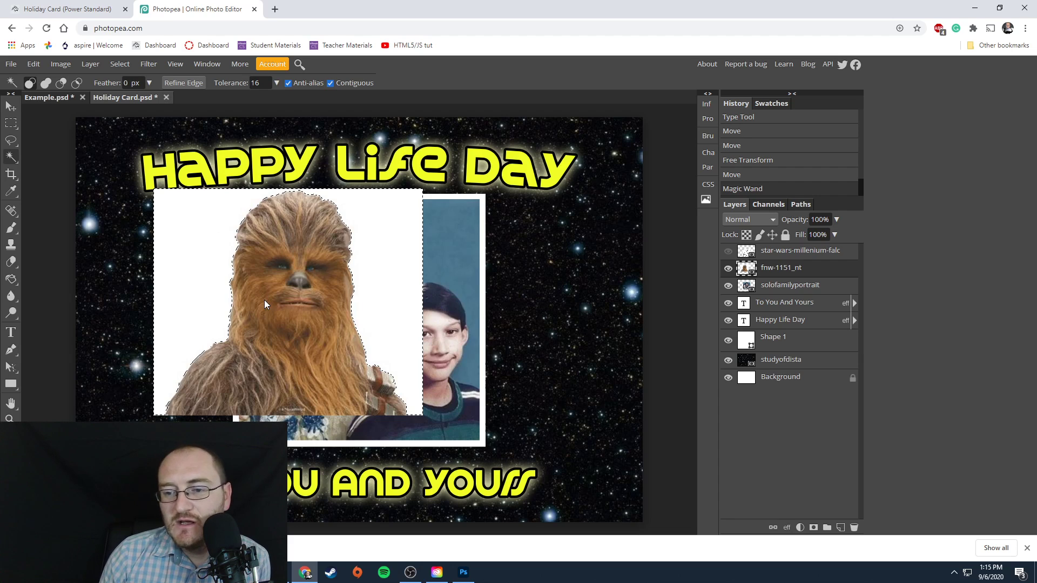
Rasterize the fnw-1151_nt layer and clear the selected white background around Chewbacca, leaving nothing selected.
right_click(774, 270)
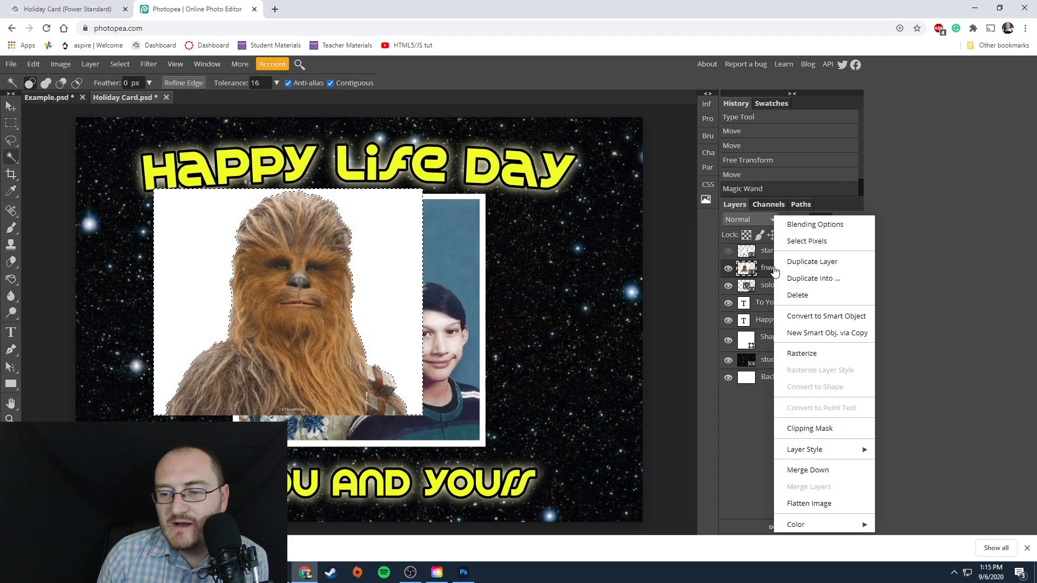
left_click(808, 355)
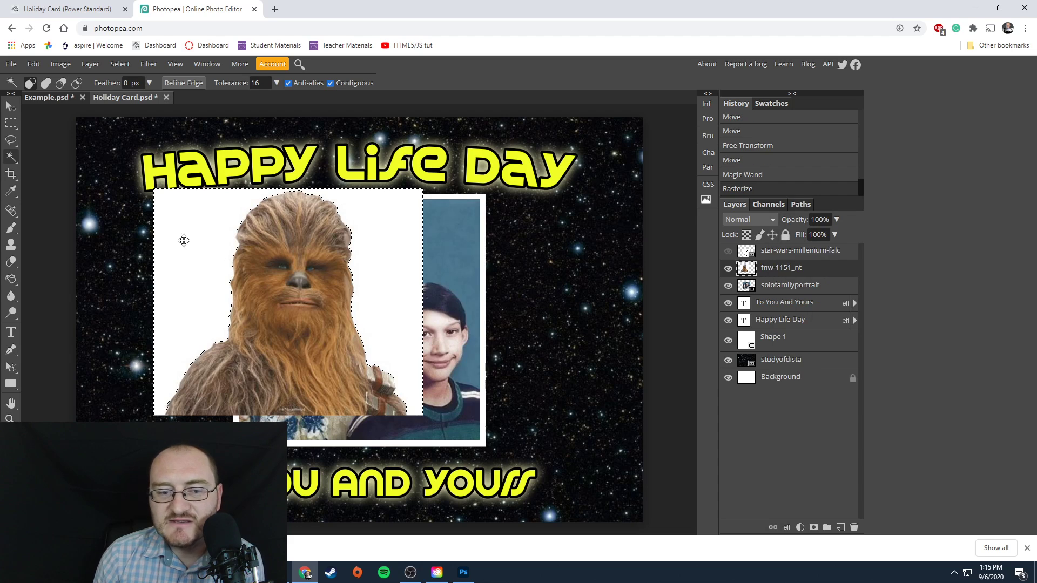
key("Delete")
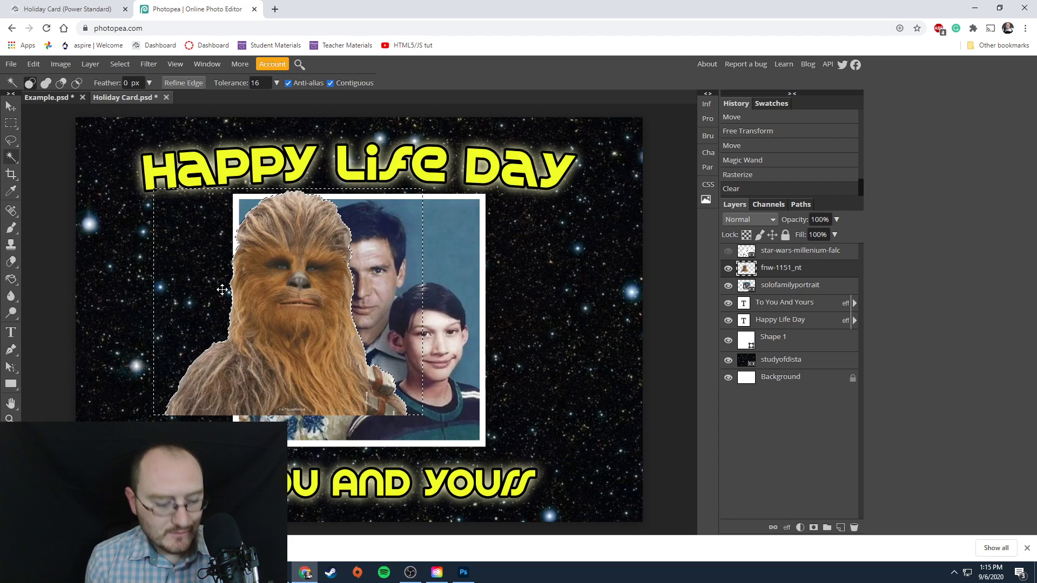
key("ctrl+d")
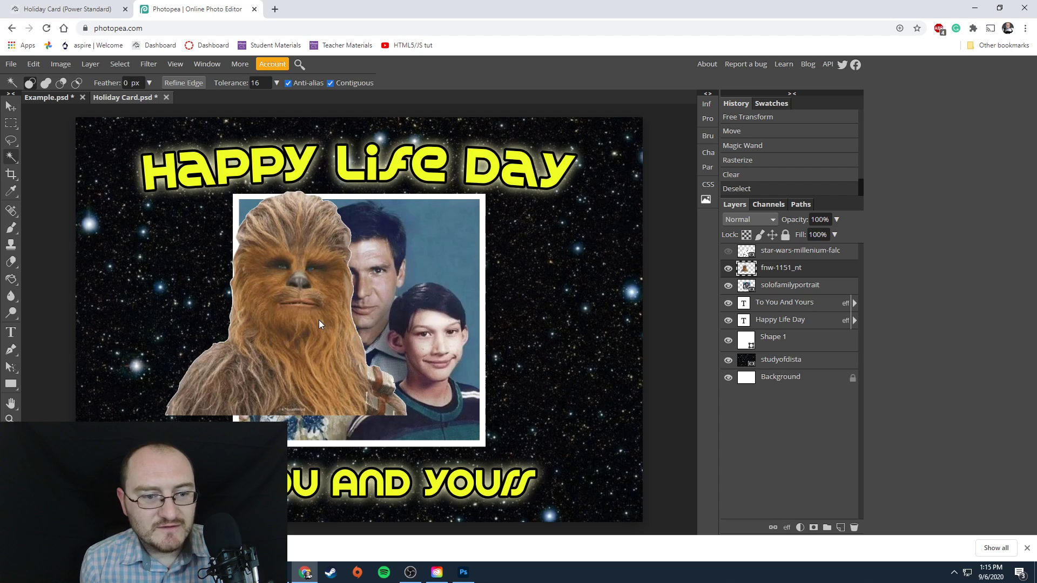
Scale Chewbacca to about 73.4%, tilt it about -28.2°, and position it over the family portrait's left edge.
left_click(10, 106)
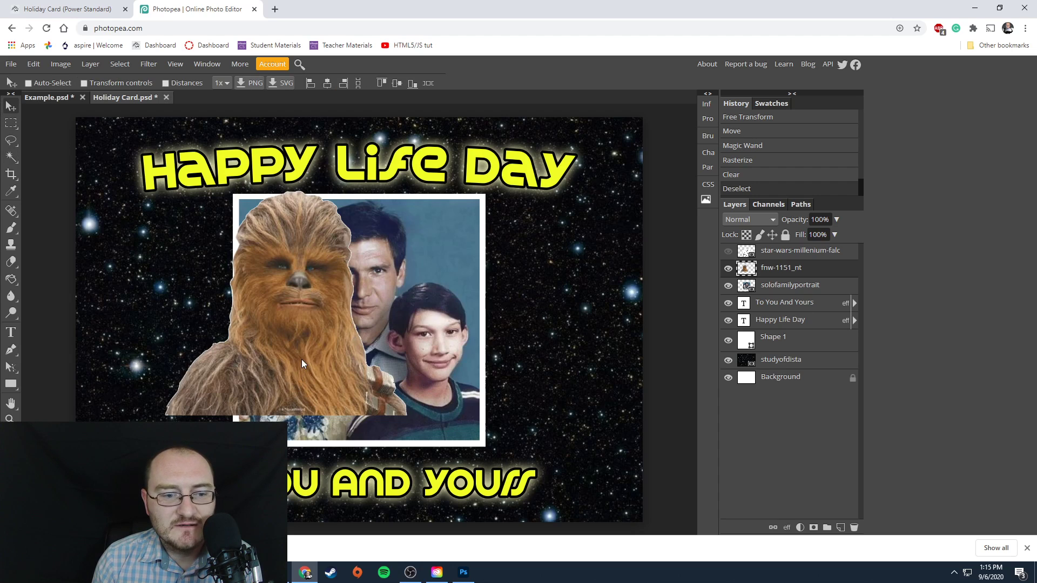
left_click_drag(301, 358, 260, 363)
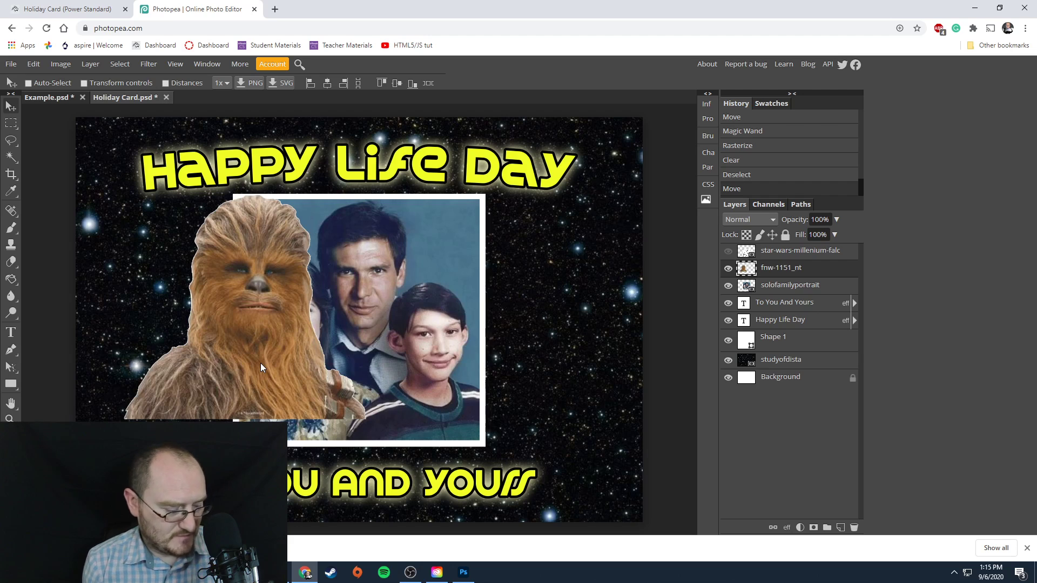
key("ctrl+alt+t")
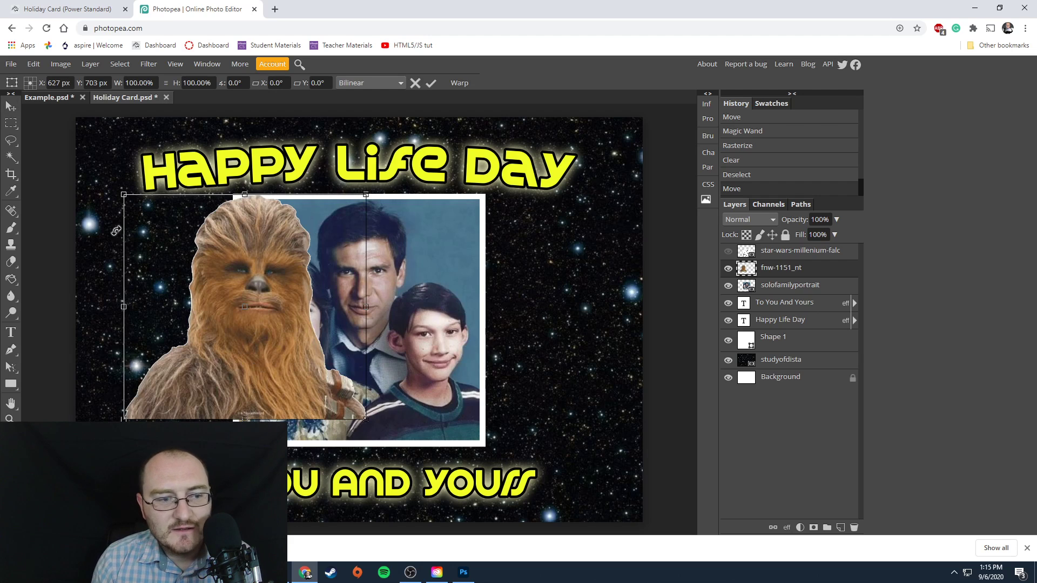
left_click_drag(116, 186, 168, 286)
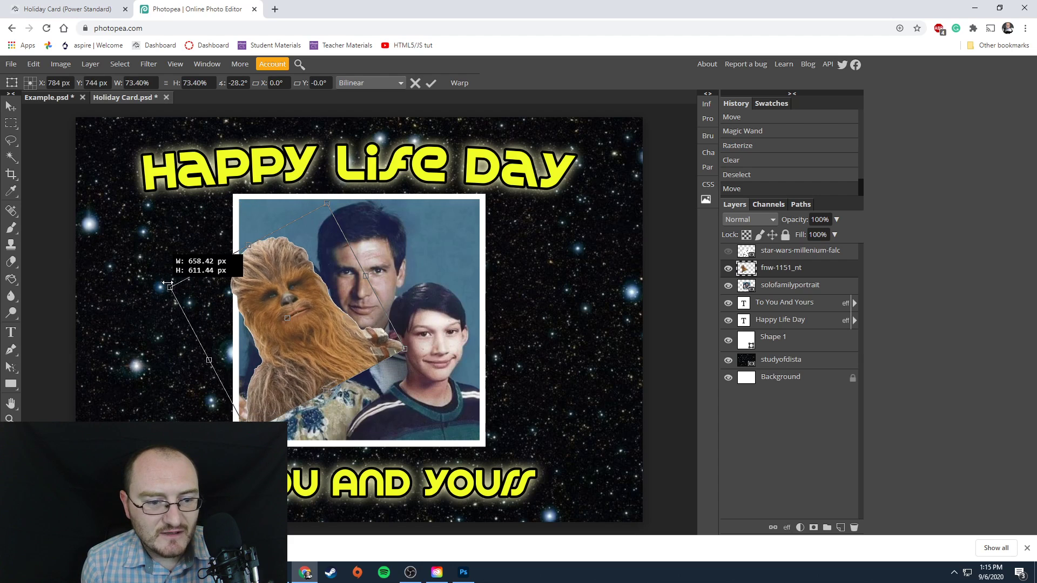
left_click_drag(284, 342, 240, 330)
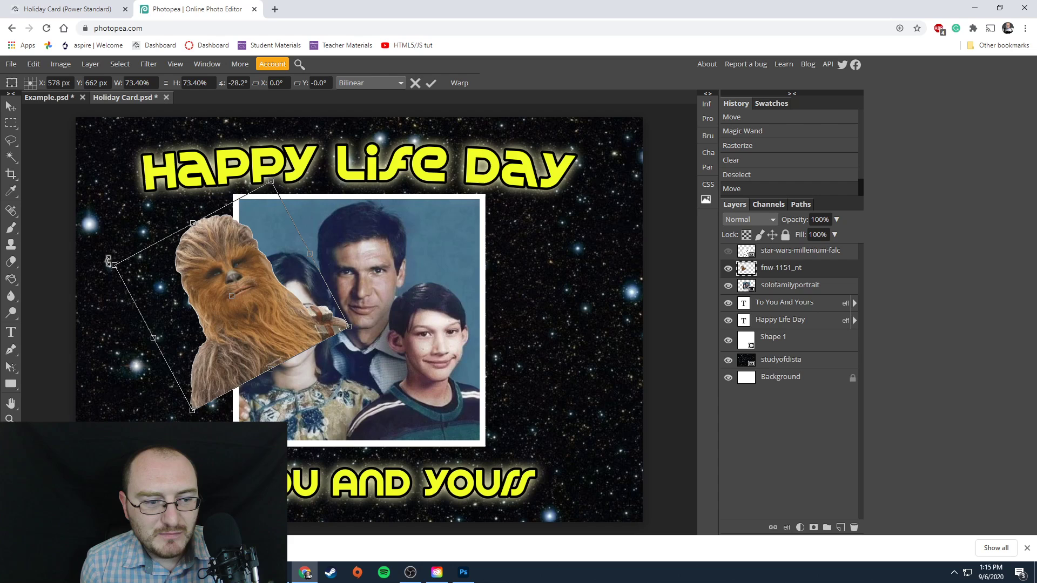
Tilt Chewbacca to about -52.6°, shift it slightly down and left, and place its layer directly beneath Shape 1.
left_click_drag(107, 260, 97, 307)
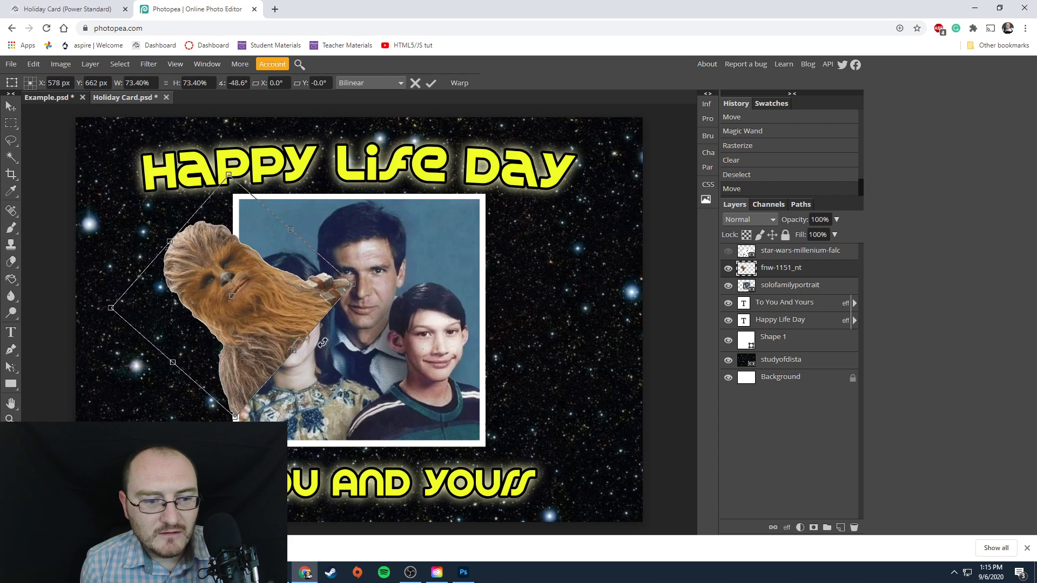
left_click_drag(278, 325, 275, 345)
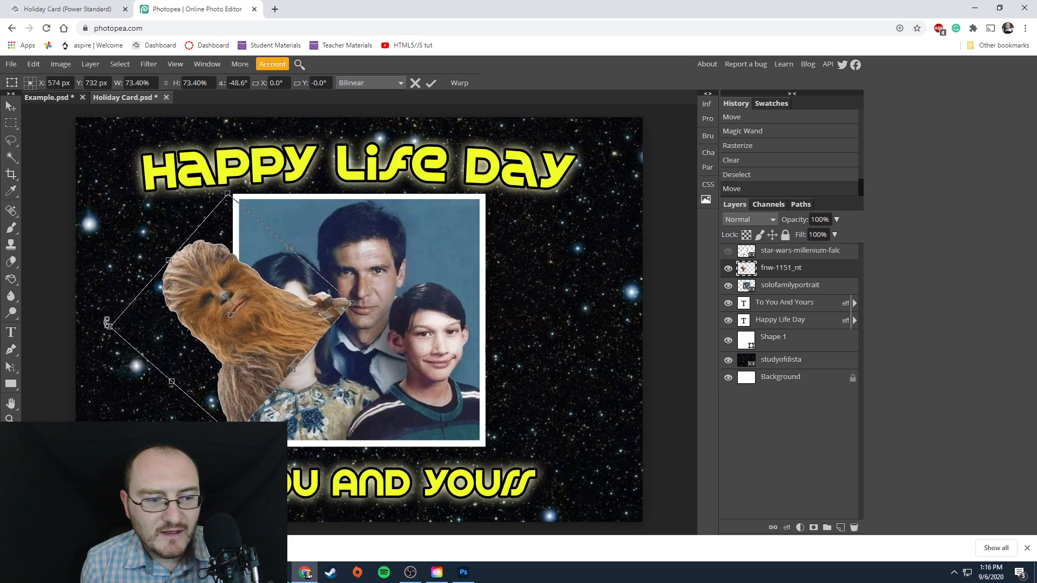
left_click_drag(100, 325, 96, 336)
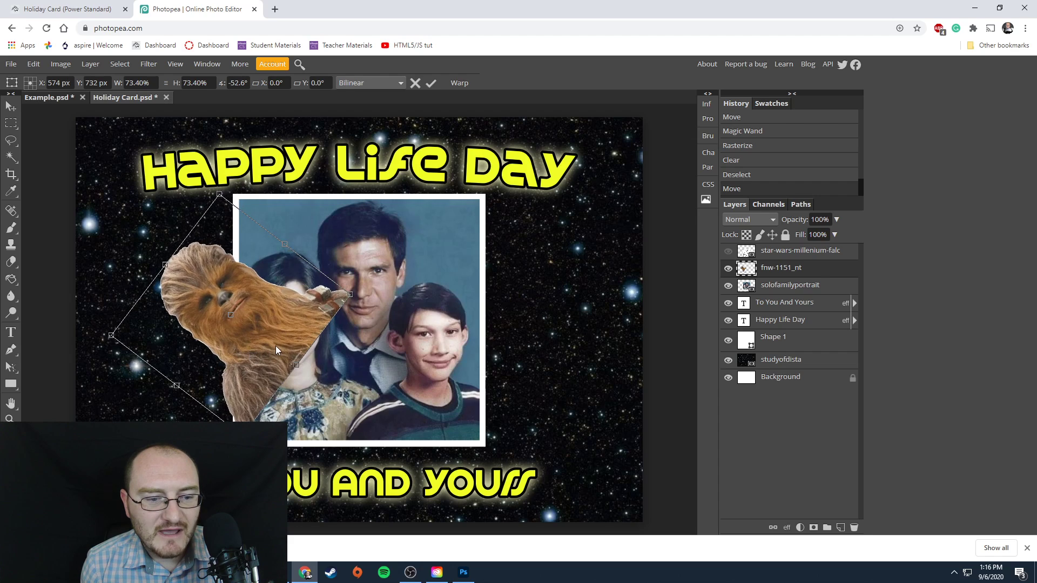
left_click_drag(276, 349, 268, 341)
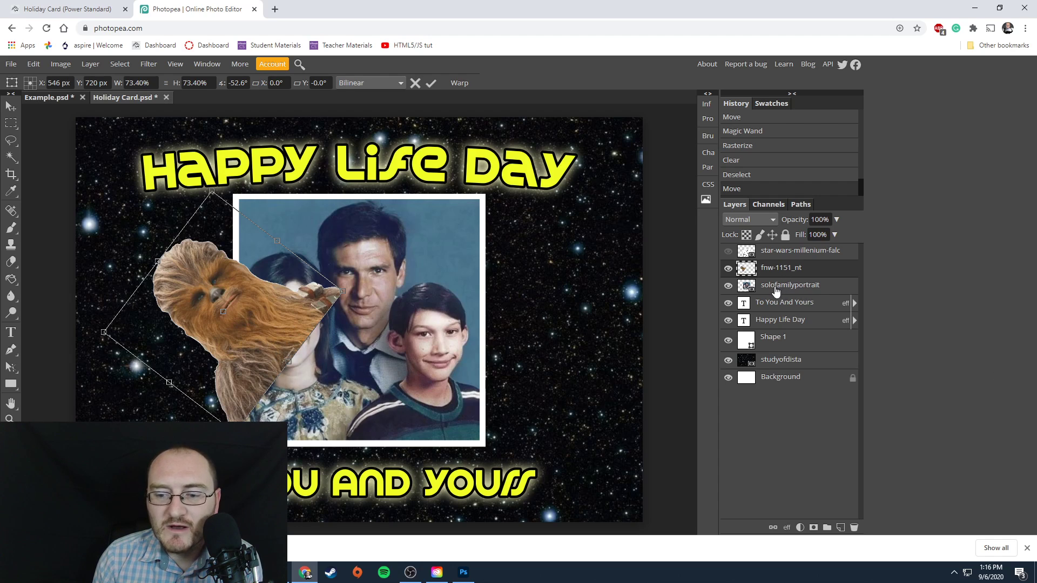
left_click_drag(777, 269, 781, 357)
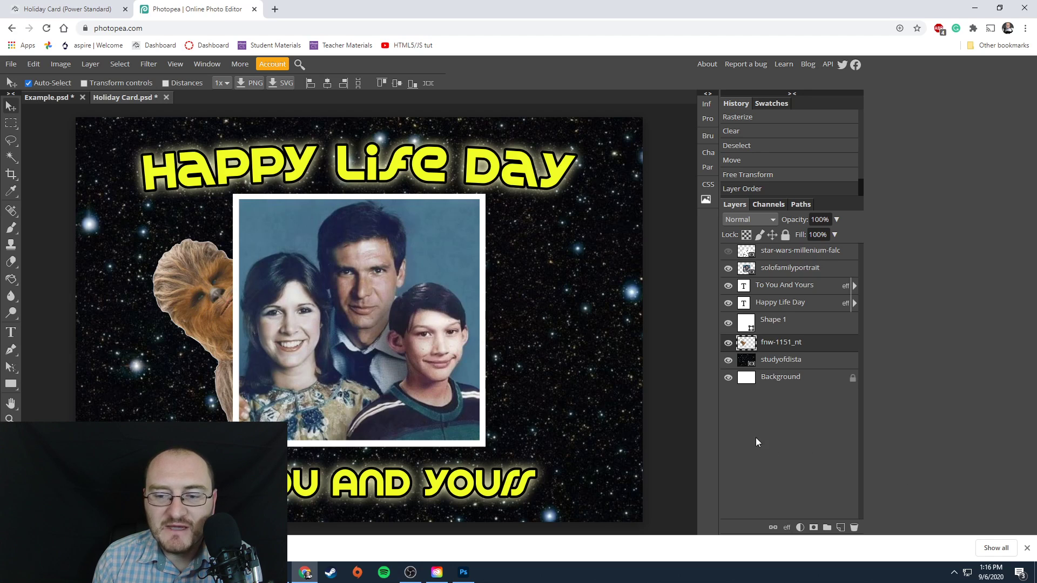
Add a Color Overlay with the Darken blend mode to the fnw-1151_nt Chewbacca layer.
left_click(787, 529)
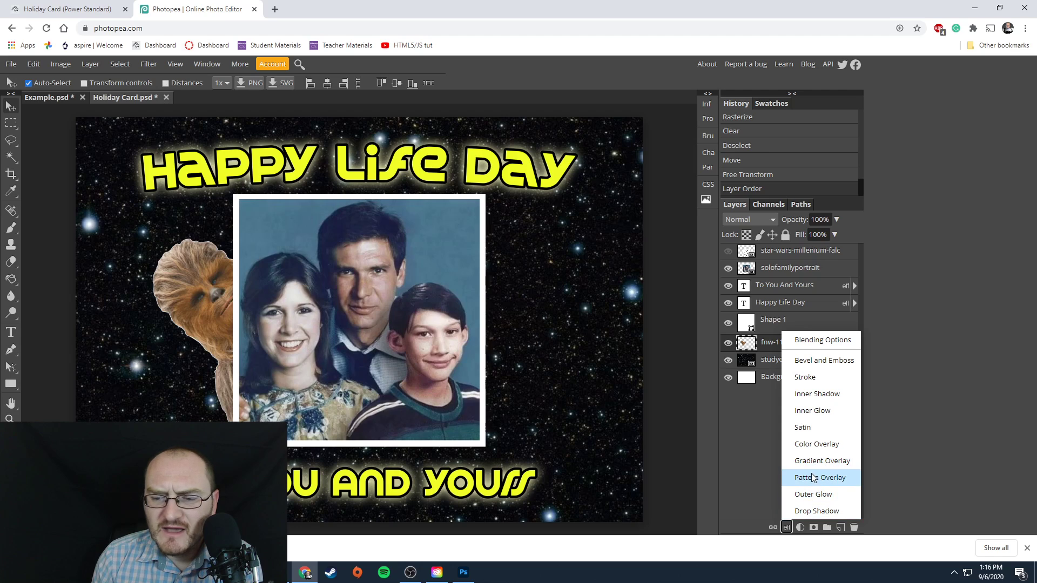
left_click(814, 444)
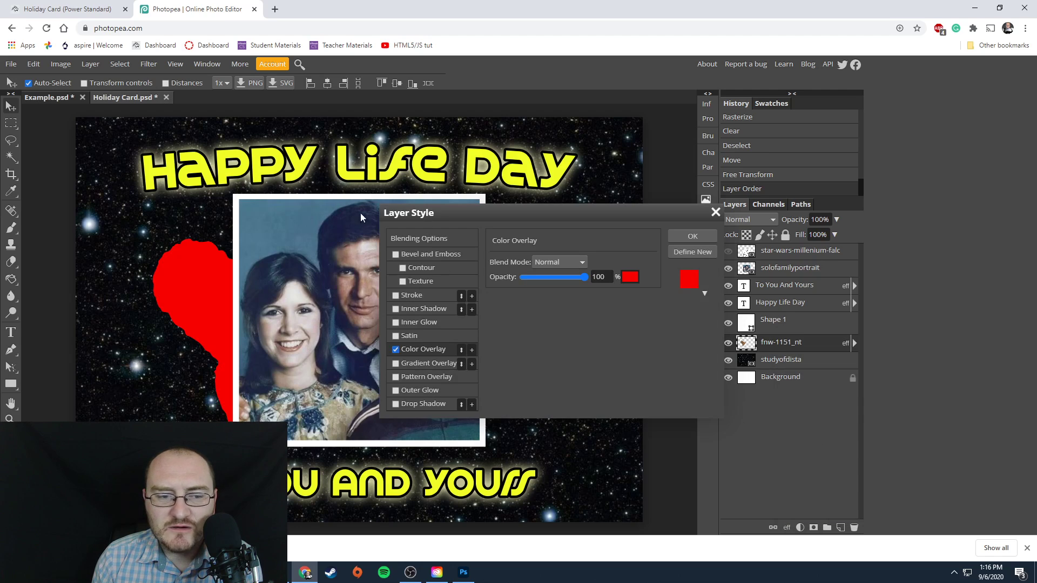
left_click(559, 261)
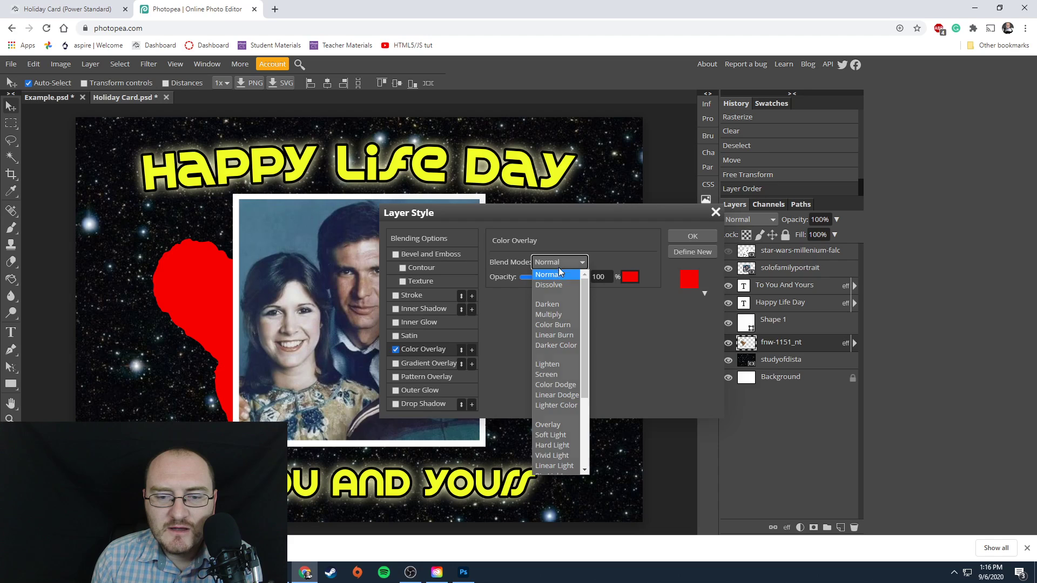
left_click(554, 302)
left_click(632, 277)
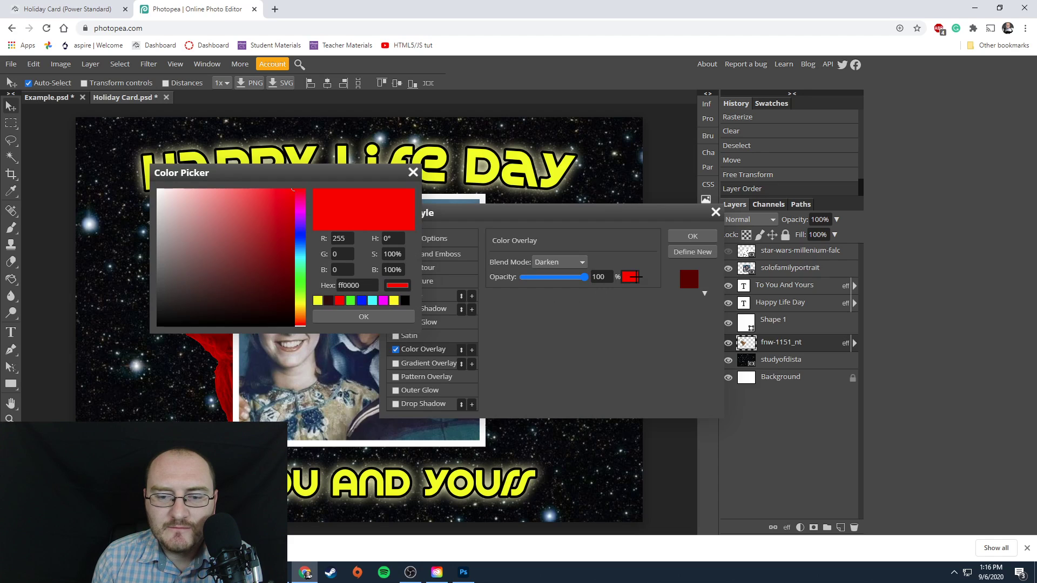
left_click(245, 230)
left_click_drag(299, 276, 298, 302)
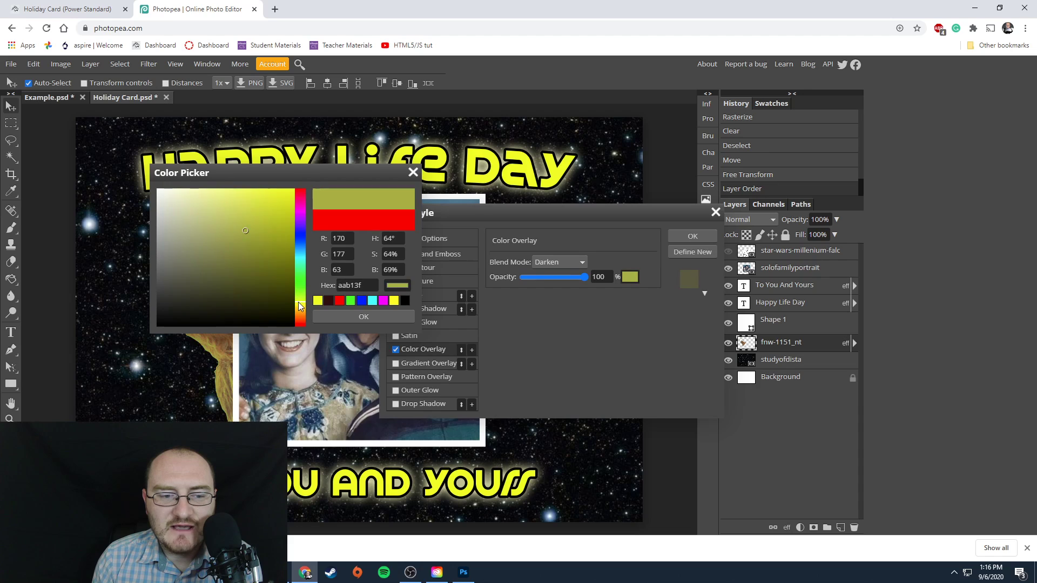
mouse_move(266, 261)
left_mouse_down()
mouse_move(255, 208)
mouse_move(271, 189)
mouse_move(255, 190)
left_mouse_up()
left_click(413, 172)
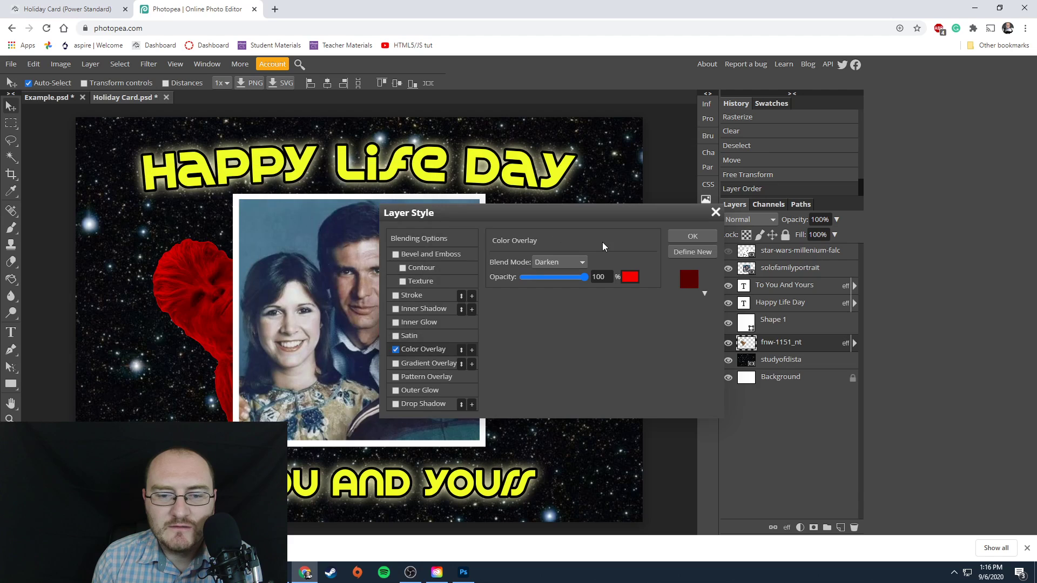
Set Chewbacca's overlay colour to yellow-green dcff1d with 42% opacity and apply the layer style.
left_click(629, 277)
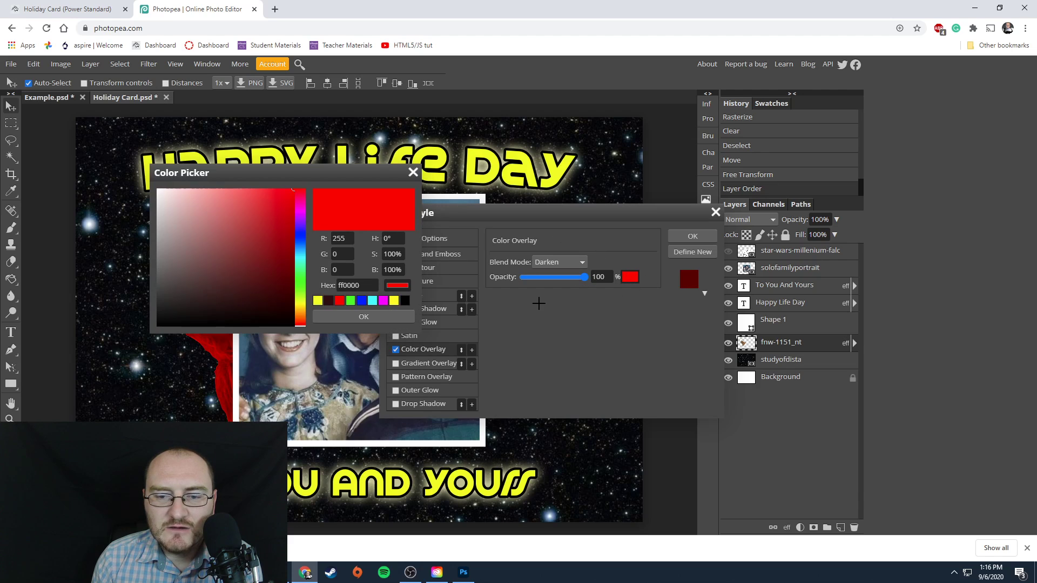
mouse_move(295, 297)
left_mouse_down()
mouse_move(301, 306)
mouse_move(279, 180)
left_mouse_up()
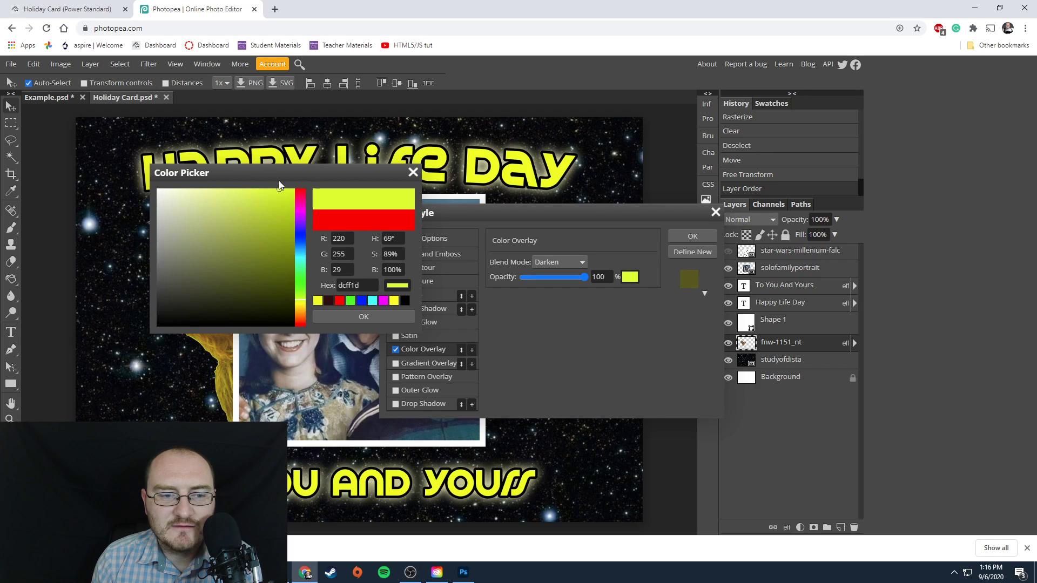
left_click(375, 317)
left_click_drag(584, 277, 551, 281)
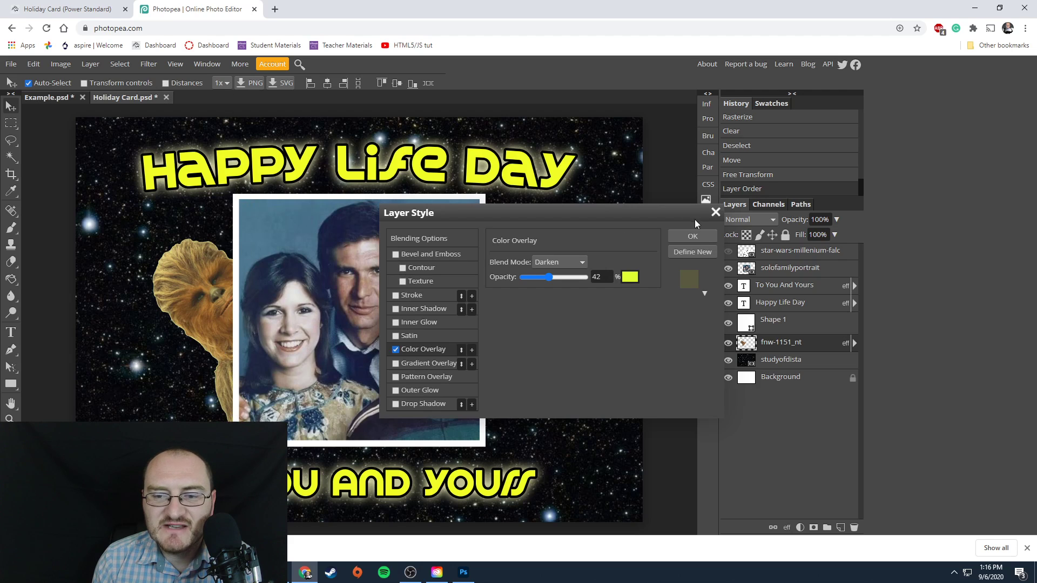
left_click(691, 236)
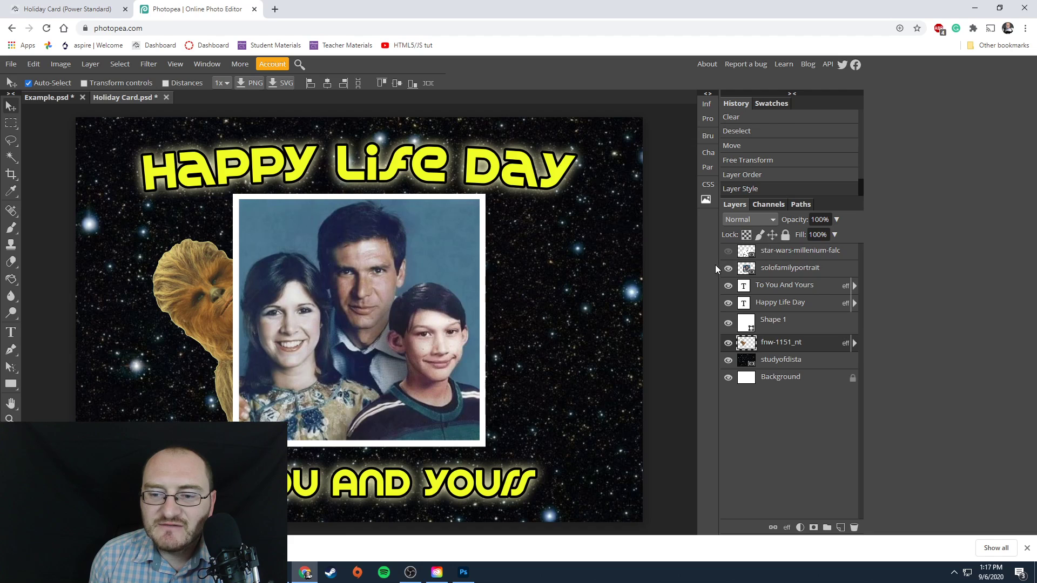
Show the star-wars-millenium-falc layer and move the drawing up and right so the whole ship is on the card.
left_click(728, 251)
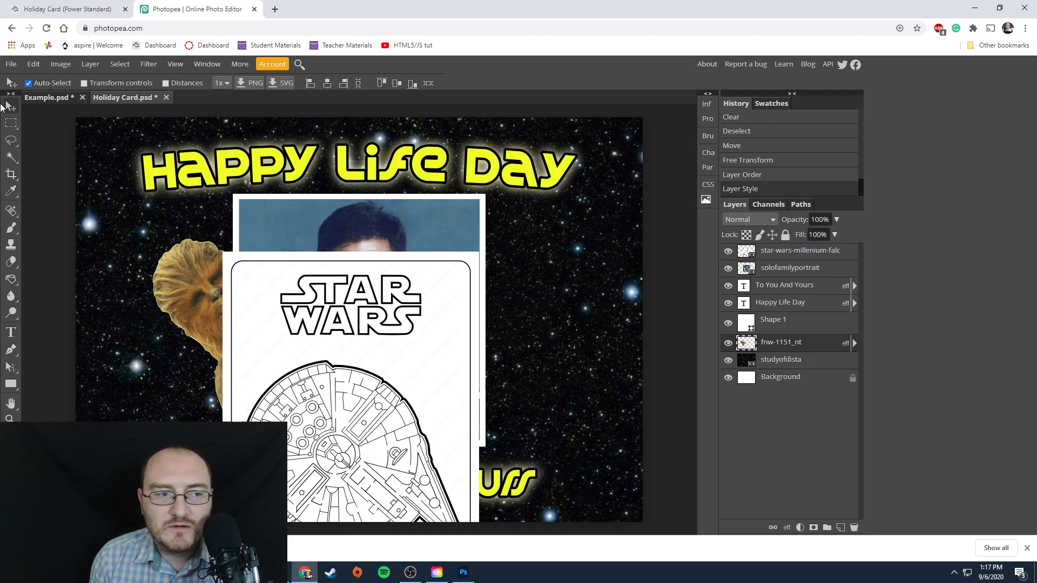
left_click_drag(328, 427, 426, 292)
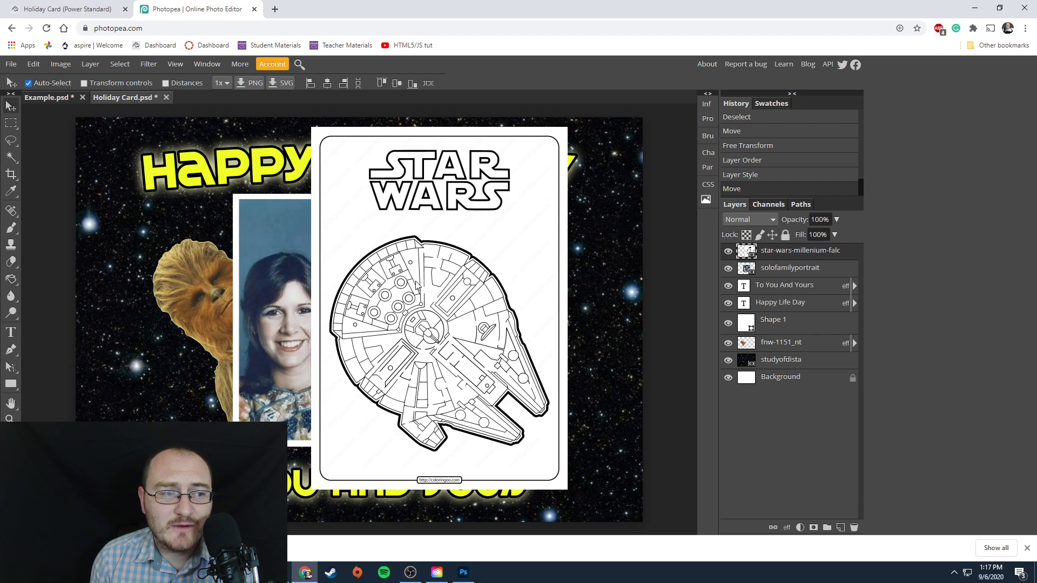
Lasso a loose outline around the Millennium Falcon and rasterize its layer.
left_click(11, 141)
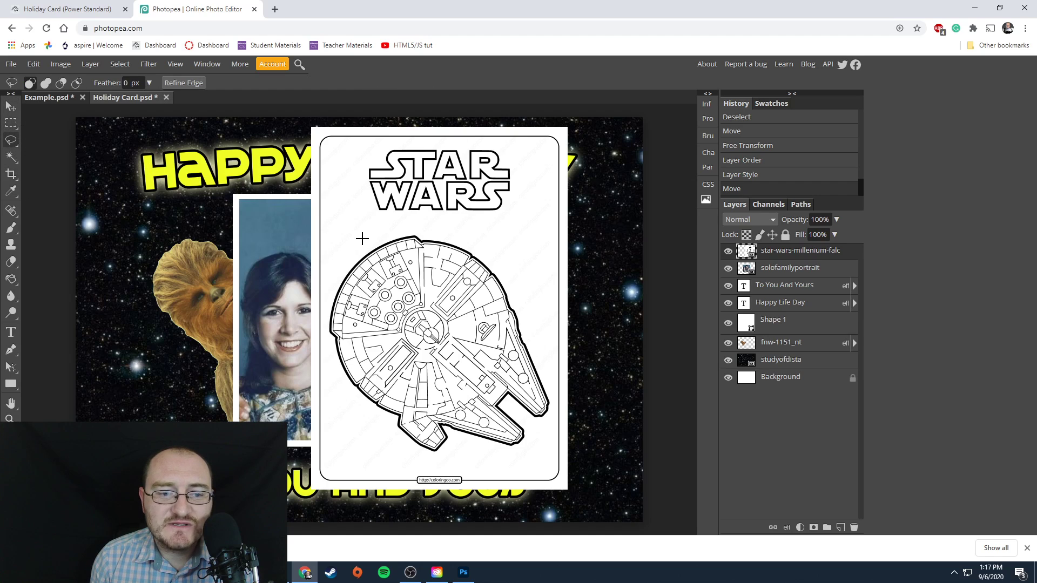
mouse_move(359, 249)
left_mouse_down()
mouse_move(452, 227)
mouse_move(489, 241)
mouse_move(514, 266)
mouse_move(545, 331)
mouse_move(552, 407)
mouse_move(541, 440)
mouse_move(441, 459)
mouse_move(395, 454)
mouse_move(357, 423)
mouse_move(334, 382)
mouse_move(324, 296)
mouse_move(333, 268)
mouse_move(381, 236)
left_mouse_up()
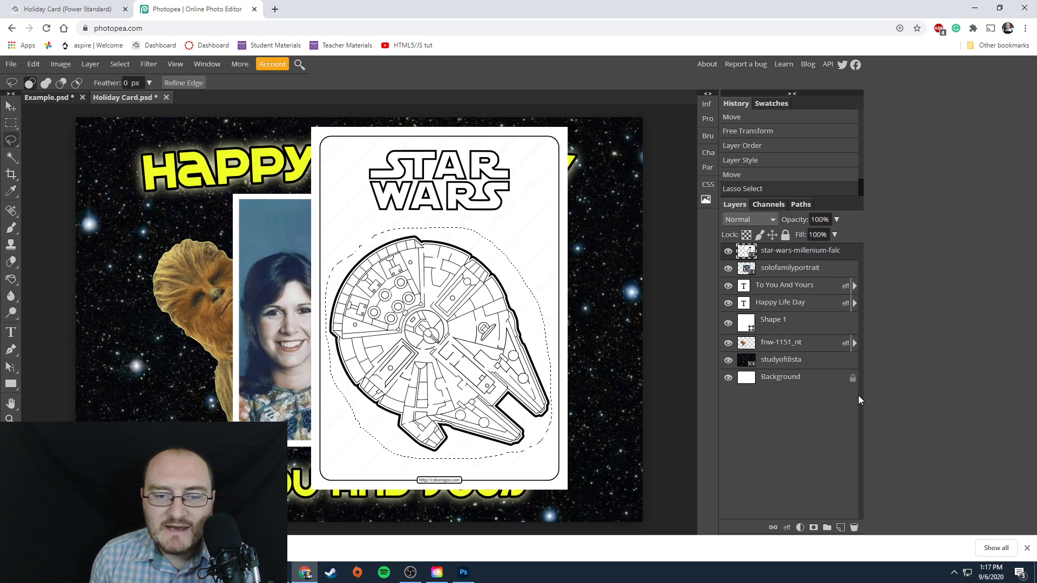
right_click(784, 253)
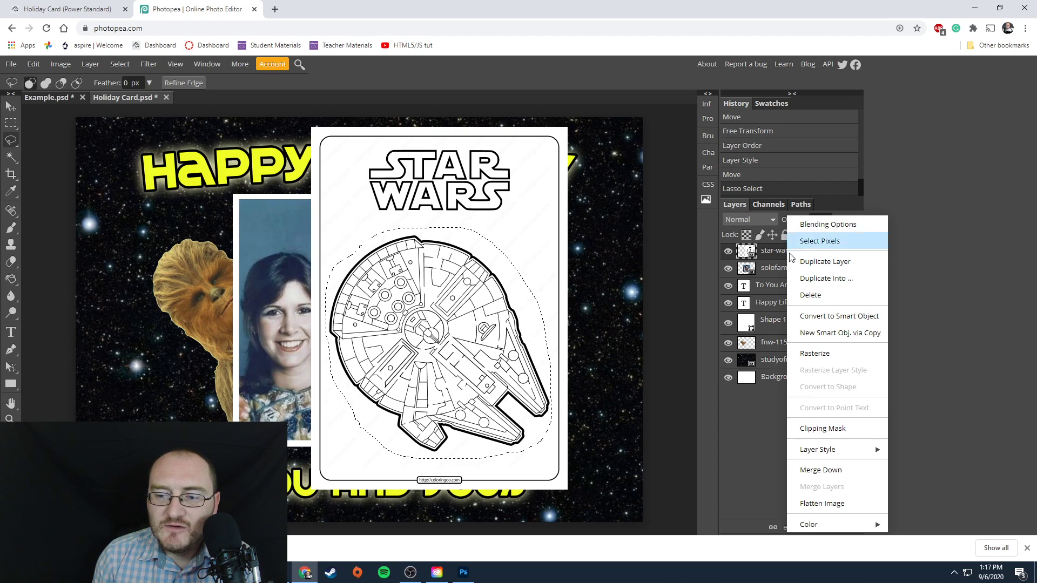
left_click(814, 354)
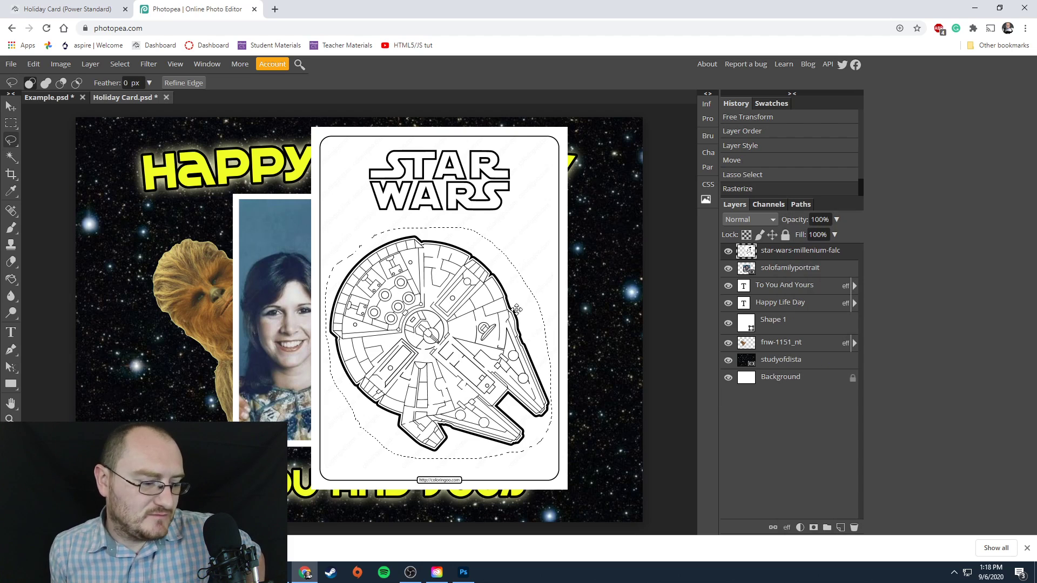
Try clearing the area inside the lasso selection, then undo it.
key("Delete")
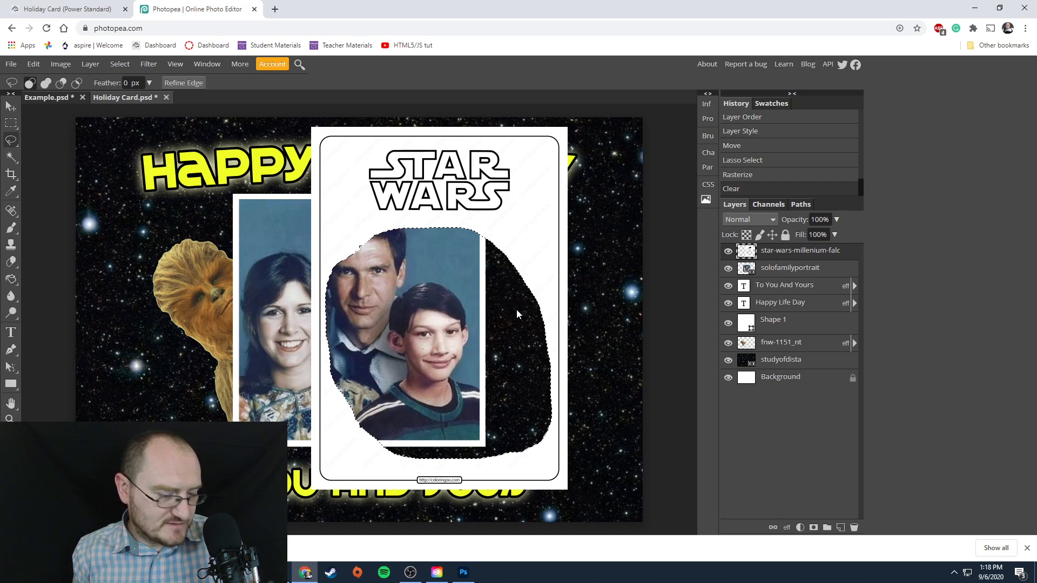
key("ctrl+z")
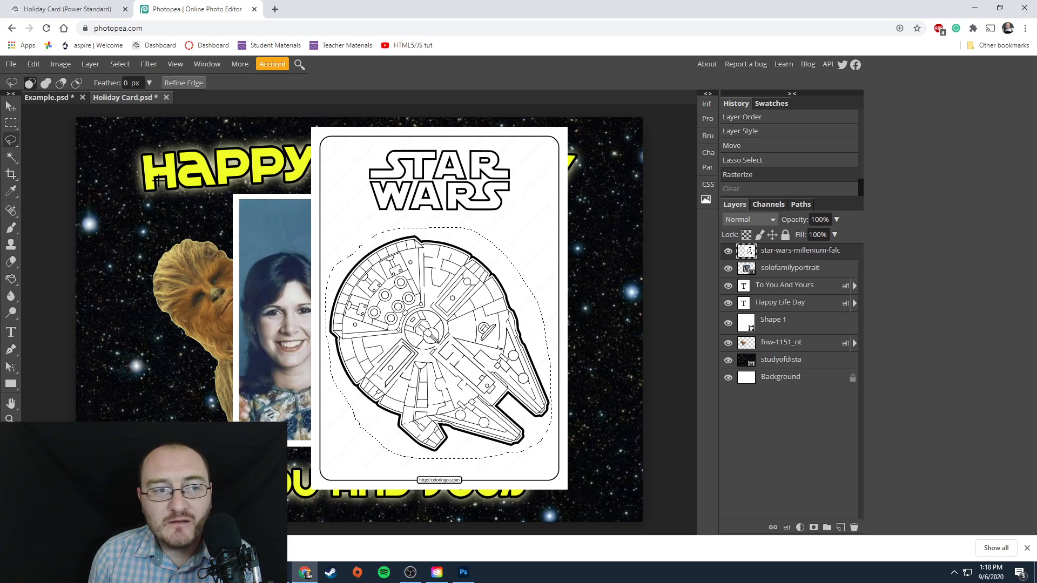
Invert the lasso selection and clear everything around the Millennium Falcon, leaving nothing selected.
left_click(120, 64)
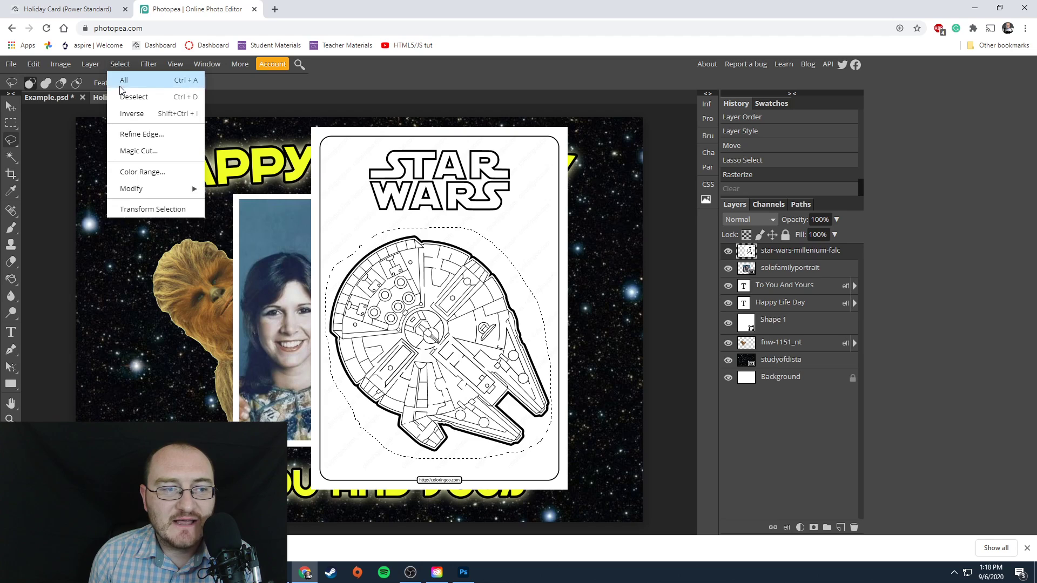
left_click(124, 109)
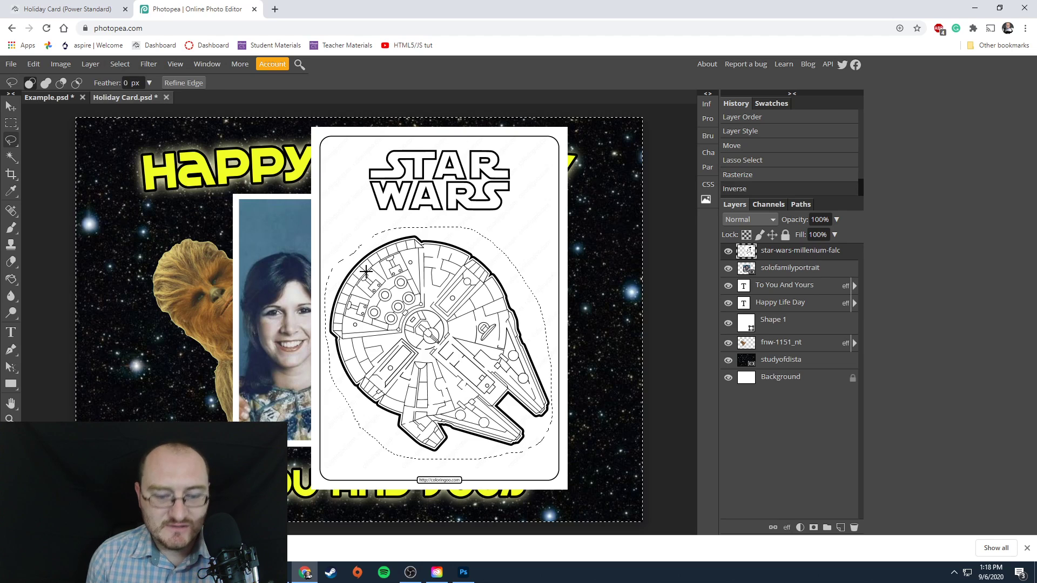
key("Delete")
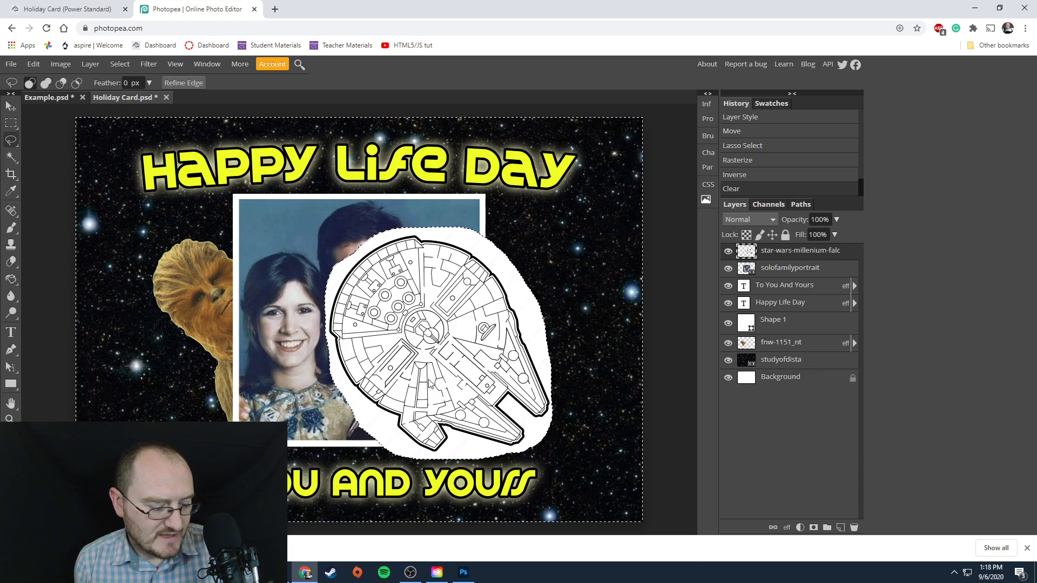
key("ctrl+d")
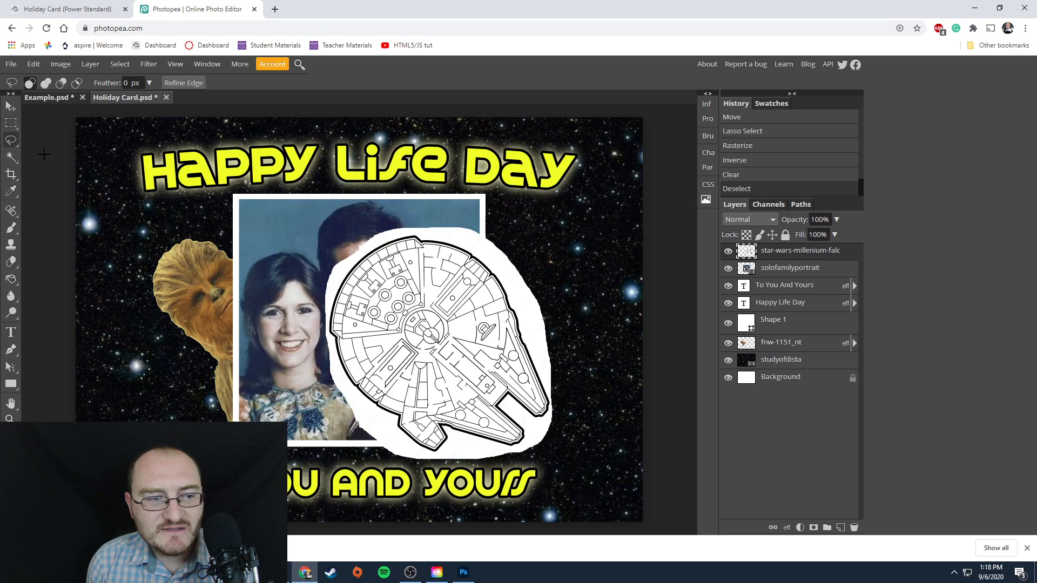
Remove the remaining white border around the Millennium Falcon with the Magic Wand at tolerance 16, leaving nothing selected.
left_click(10, 157)
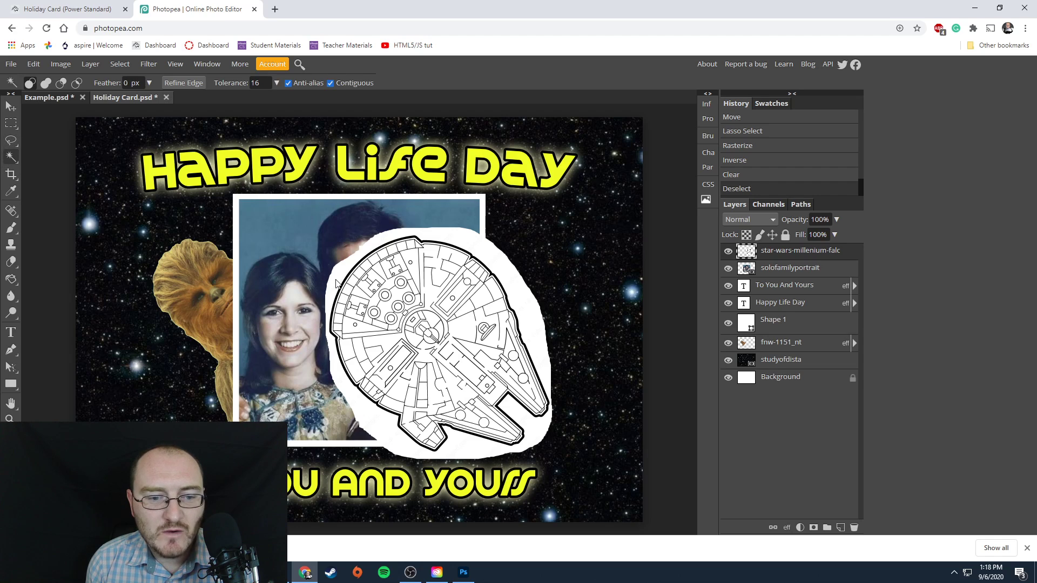
left_click(337, 283)
key("Delete")
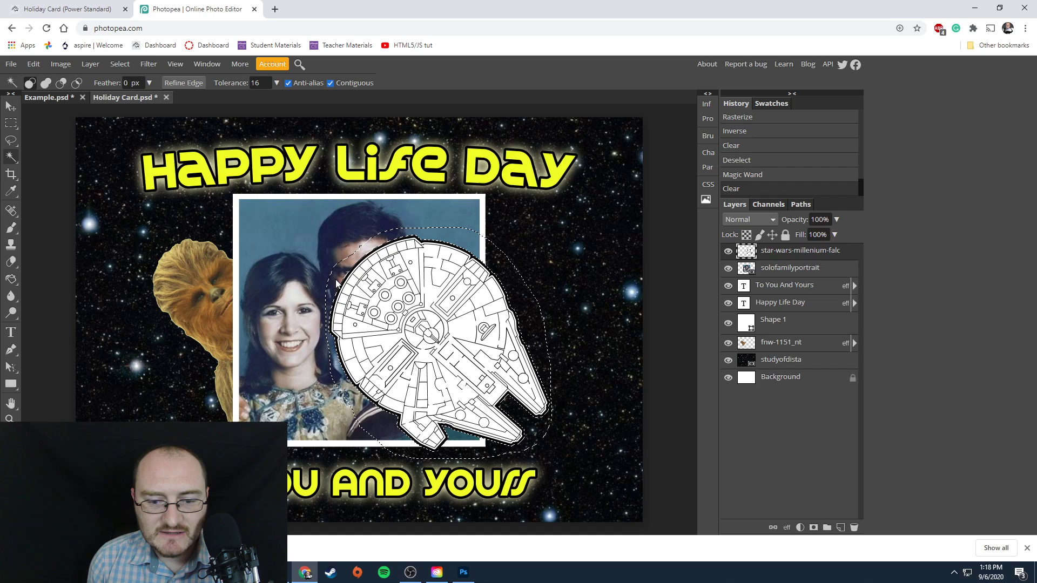
key("ctrl+d")
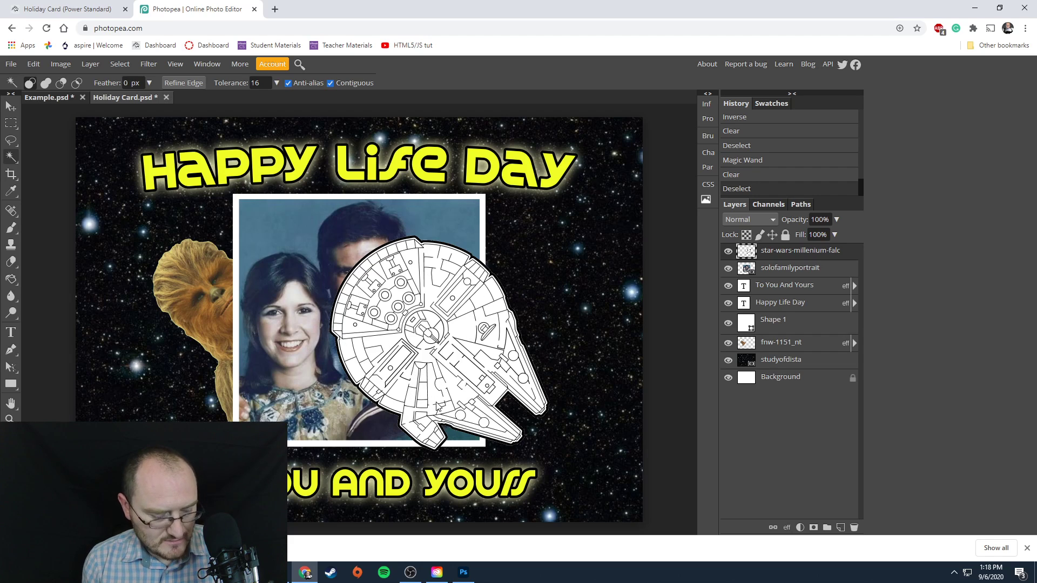
Set up the Brush tool with white as the foreground colour.
scroll(437, 406, "up", 5)
scroll(438, 406, "down", 4)
scroll(441, 406, "up", 2)
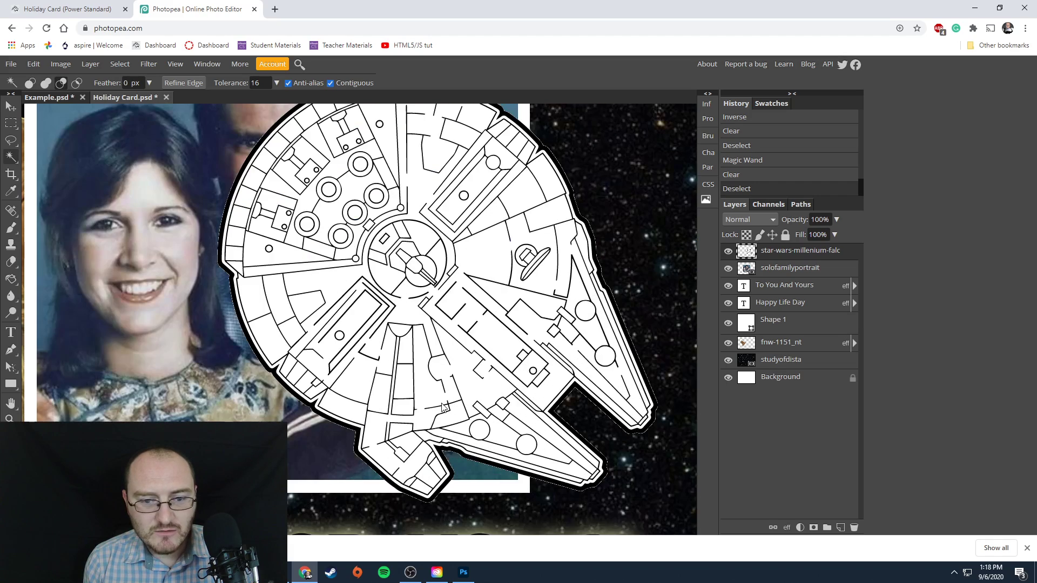
scroll(441, 406, "down", 2)
scroll(441, 406, "up", 2)
scroll(441, 406, "down", 2)
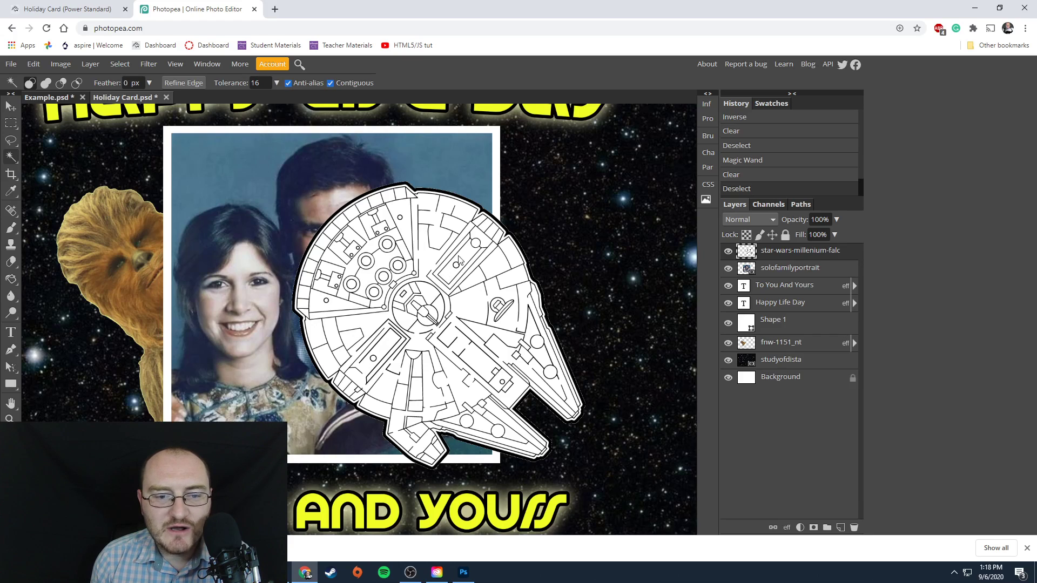
left_click(14, 231)
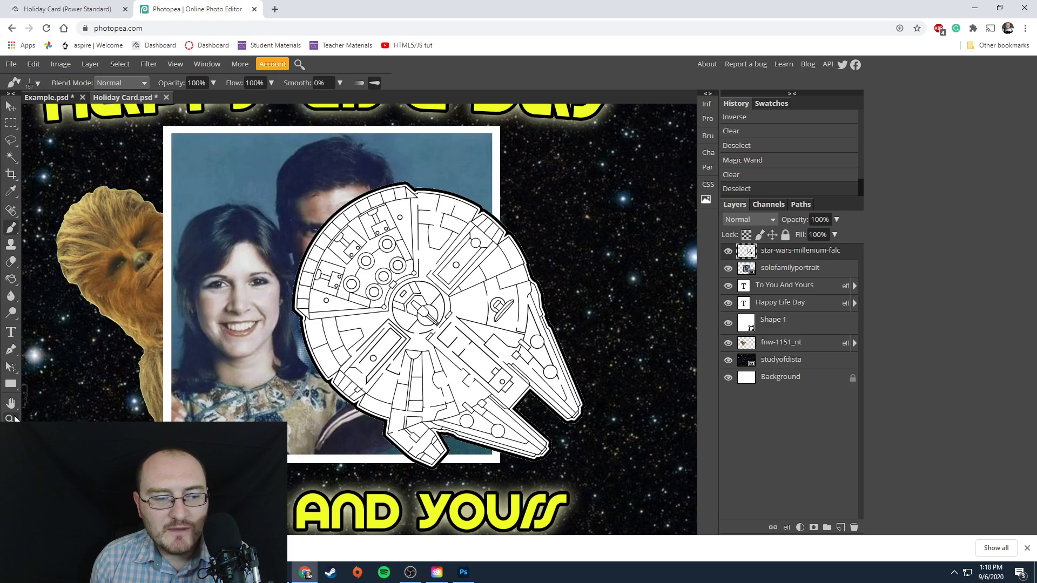
left_click(10, 432)
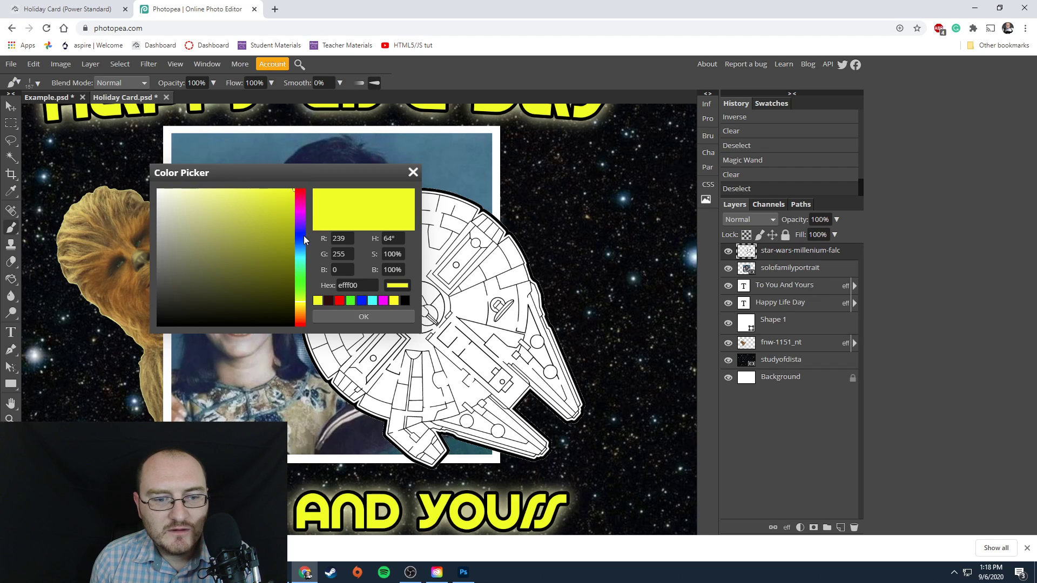
left_click(262, 205)
left_click(161, 192)
left_click(363, 316)
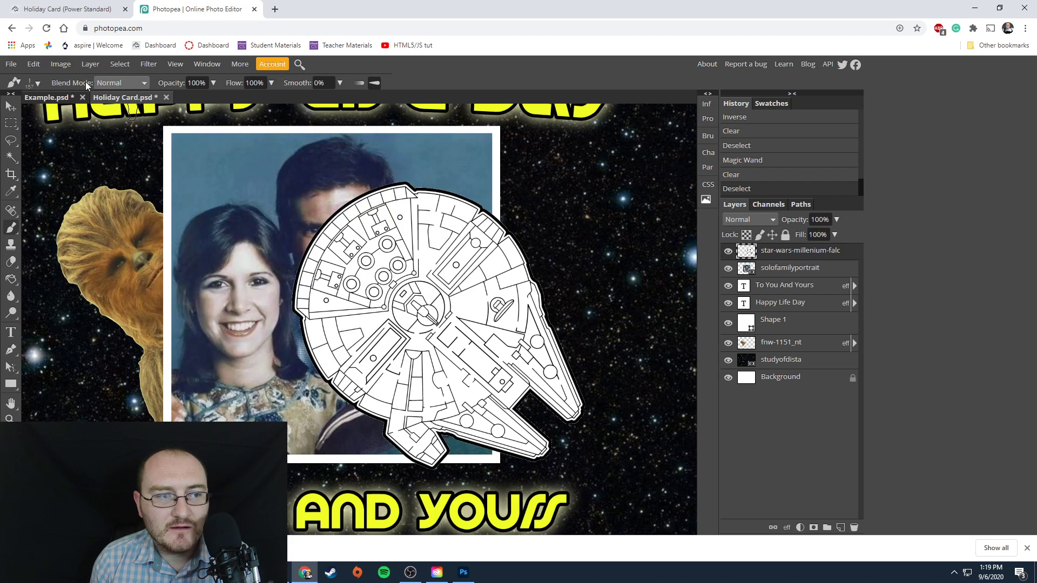
Paint over the Millennium Falcon's inner disc details in white with a hard round brush at 207 px and 100% hardness.
left_click(33, 83)
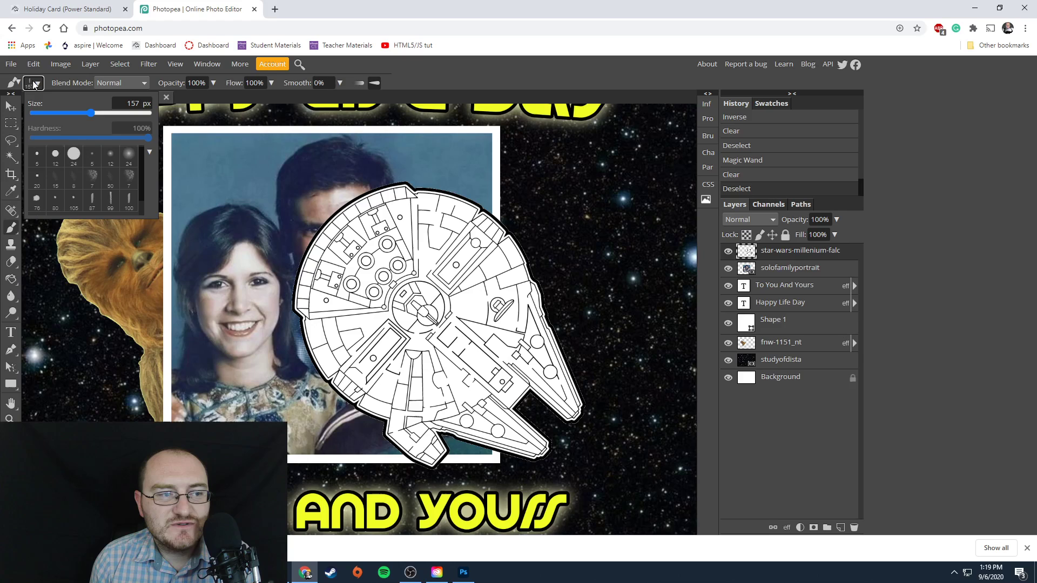
left_click(74, 155)
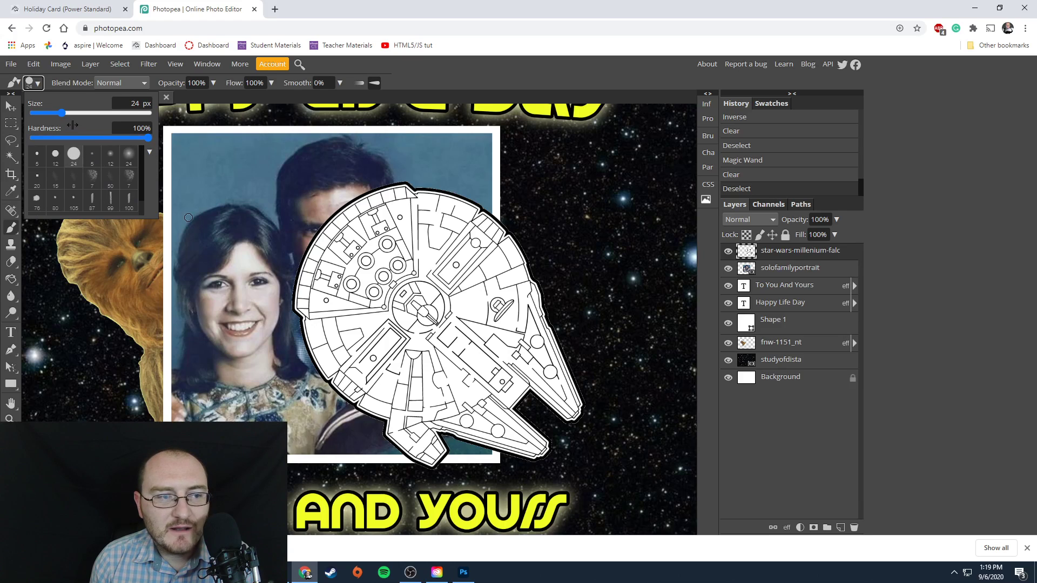
left_click_drag(62, 113, 98, 112)
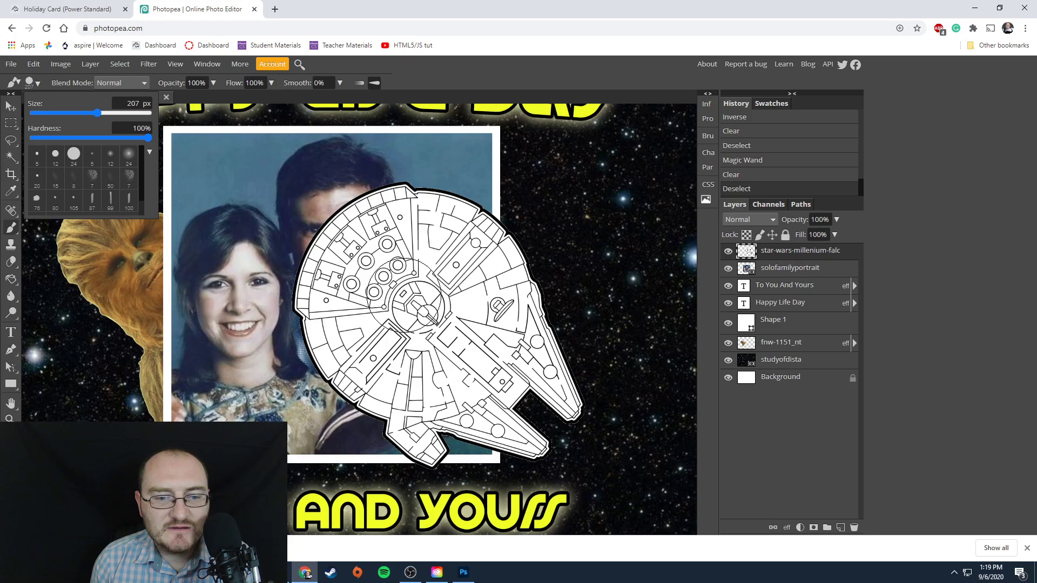
mouse_move(429, 282)
left_mouse_down()
mouse_move(393, 296)
mouse_move(399, 333)
mouse_move(446, 300)
mouse_move(446, 270)
mouse_move(421, 240)
mouse_move(377, 255)
mouse_move(355, 284)
mouse_move(364, 338)
mouse_move(395, 373)
mouse_move(420, 379)
mouse_move(457, 372)
mouse_move(473, 355)
mouse_move(485, 308)
mouse_move(477, 270)
mouse_move(462, 254)
mouse_move(381, 243)
mouse_move(359, 273)
left_mouse_up()
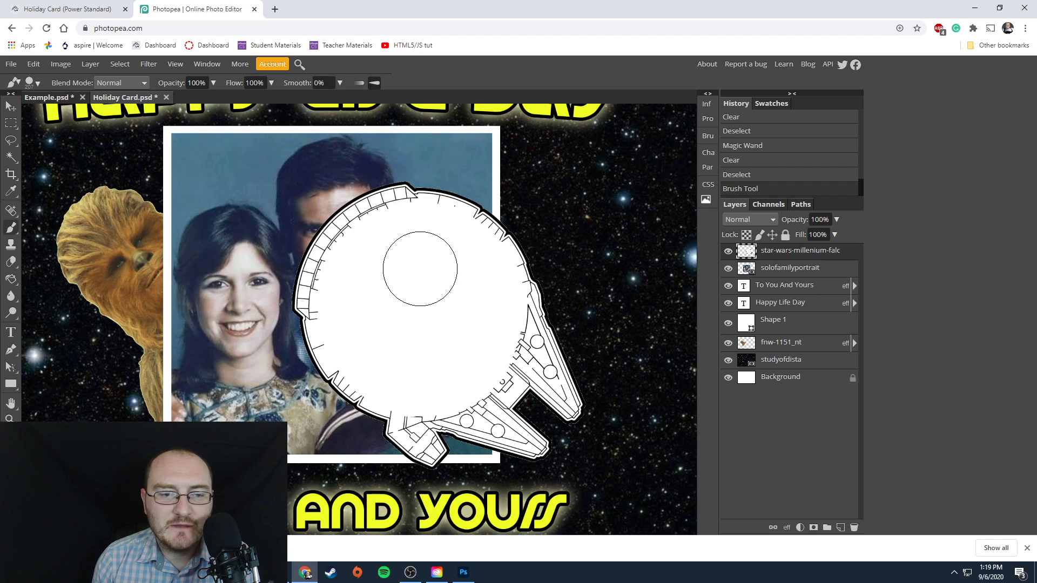
Move the Millennium Falcon toward the card's right edge and rotate it to -94.6° so its prongs point up.
left_click(11, 106)
left_click_drag(432, 369, 546, 378)
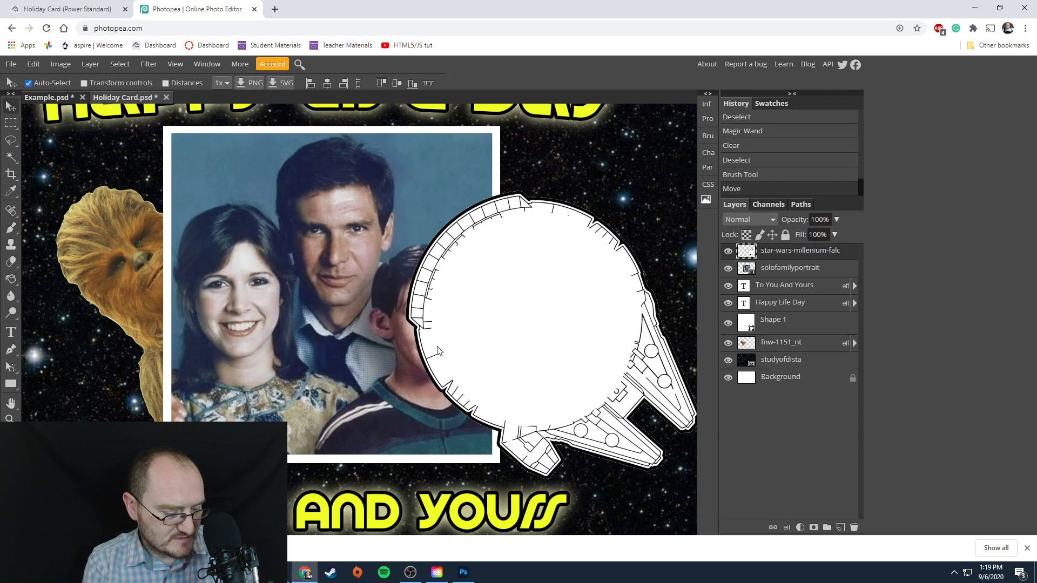
key("ctrl+t")
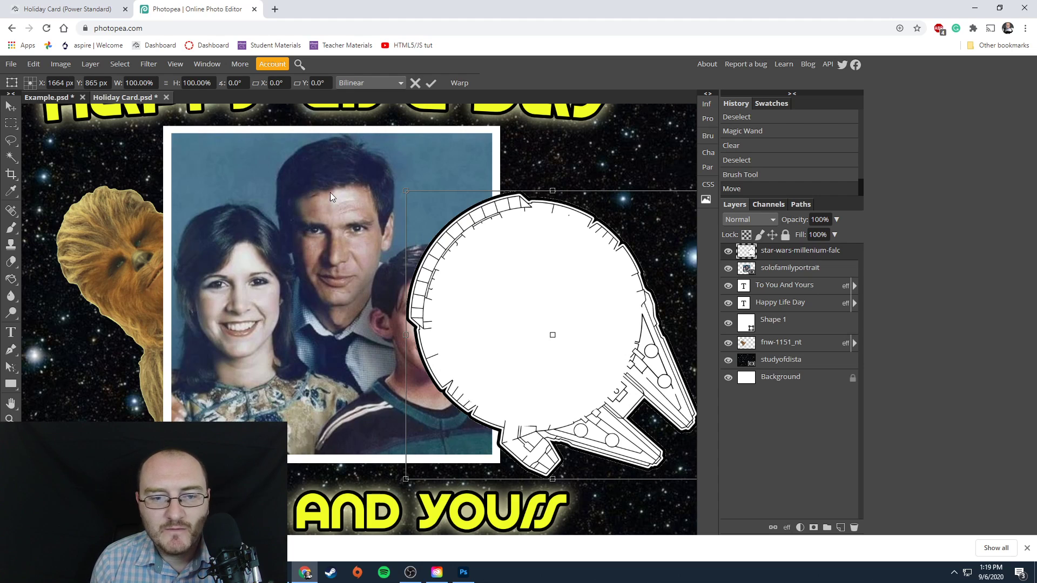
left_click_drag(403, 176, 411, 490)
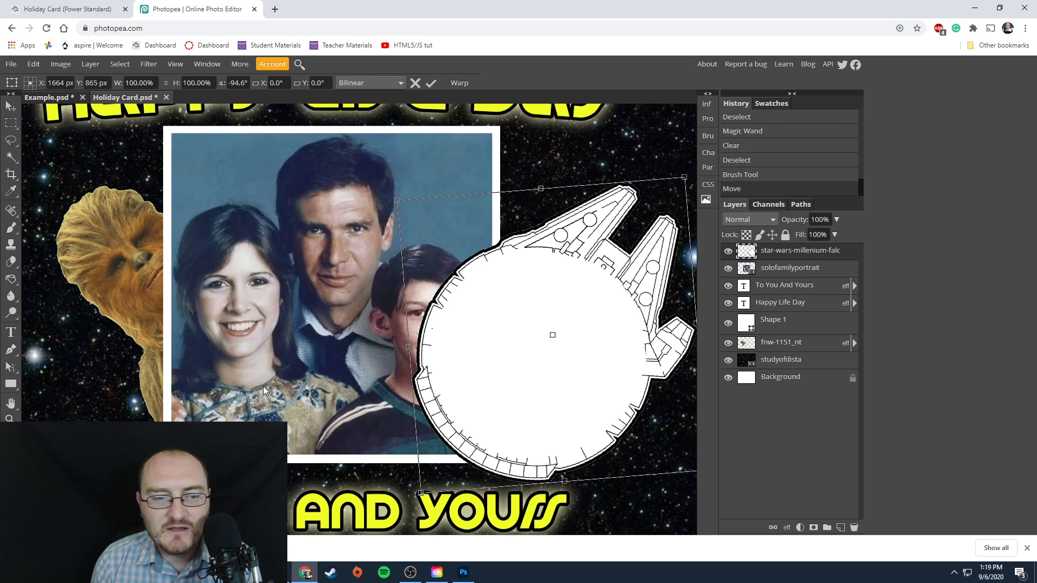
mouse_move(521, 383)
left_mouse_down()
mouse_move(533, 375)
mouse_move(516, 365)
left_mouse_up()
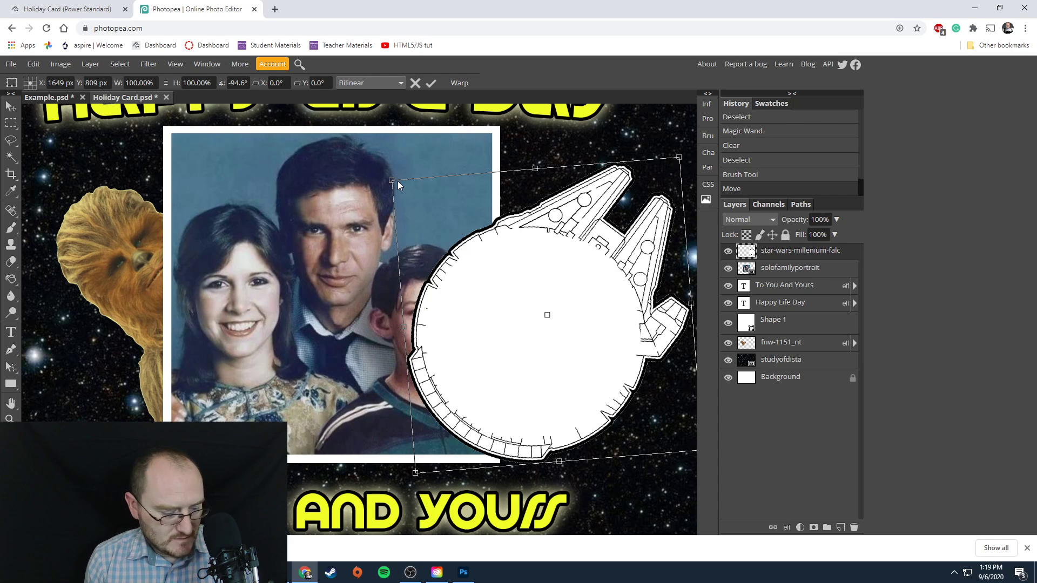
Scale the Millennium Falcon to 69.22% and place it overlapping the lower right edge of the portrait frame.
left_click_drag(390, 180, 494, 248)
mouse_move(587, 422)
left_mouse_down()
mouse_move(556, 438)
mouse_move(573, 432)
left_mouse_up()
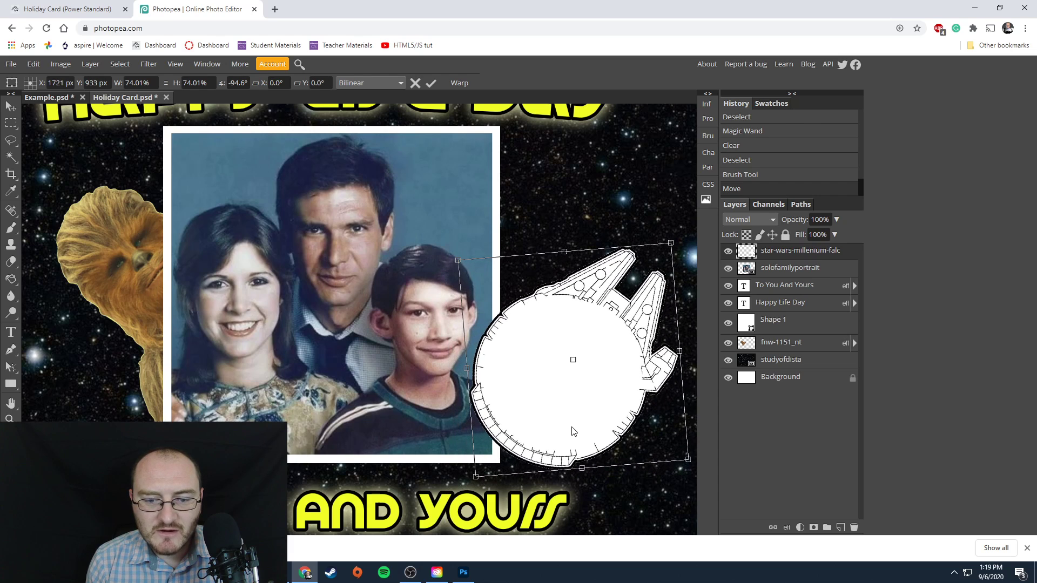
left_click_drag(454, 258, 473, 273)
left_click_drag(564, 406, 549, 398)
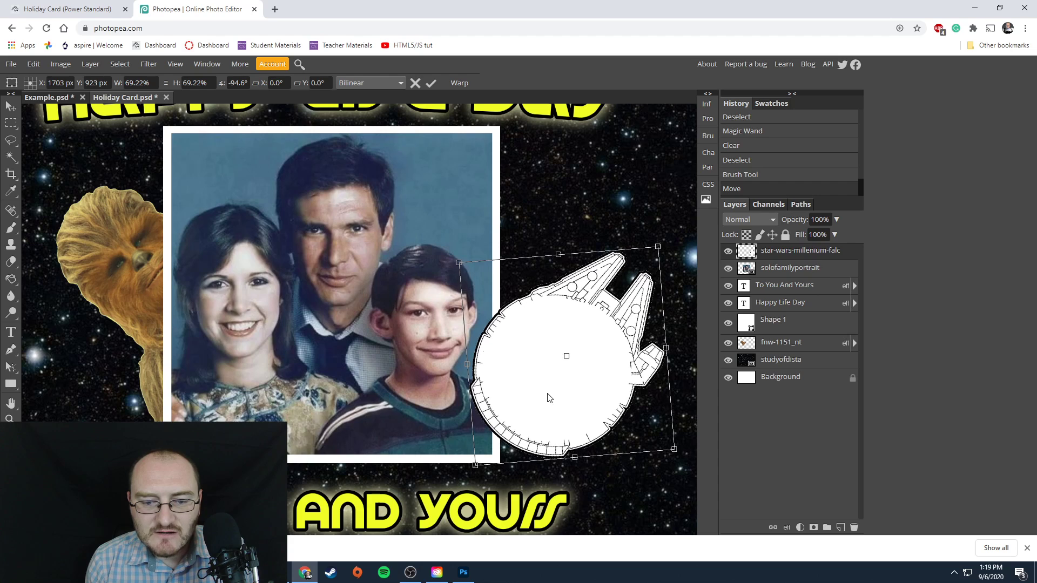
key("Return")
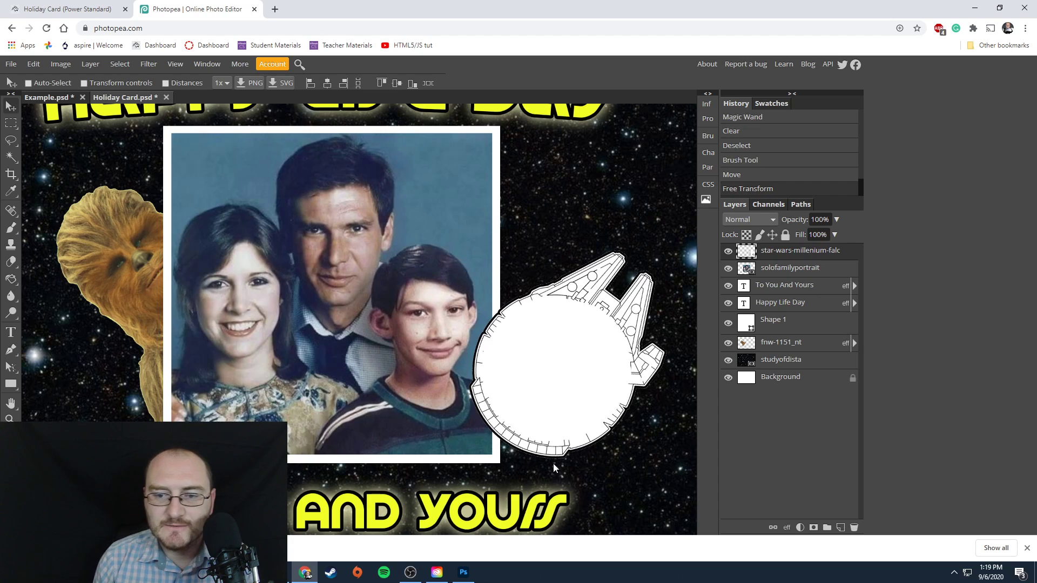
Add the two-line text "From: The Solos" over the Millennium Falcon, with "The Solos" on the second line.
left_click(10, 332)
left_click(516, 351)
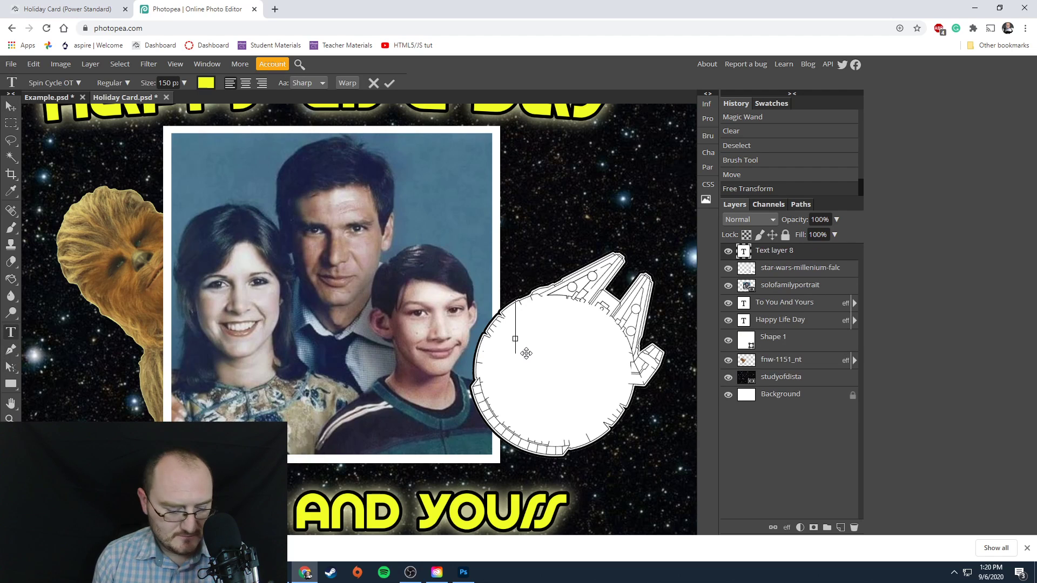
type("From")
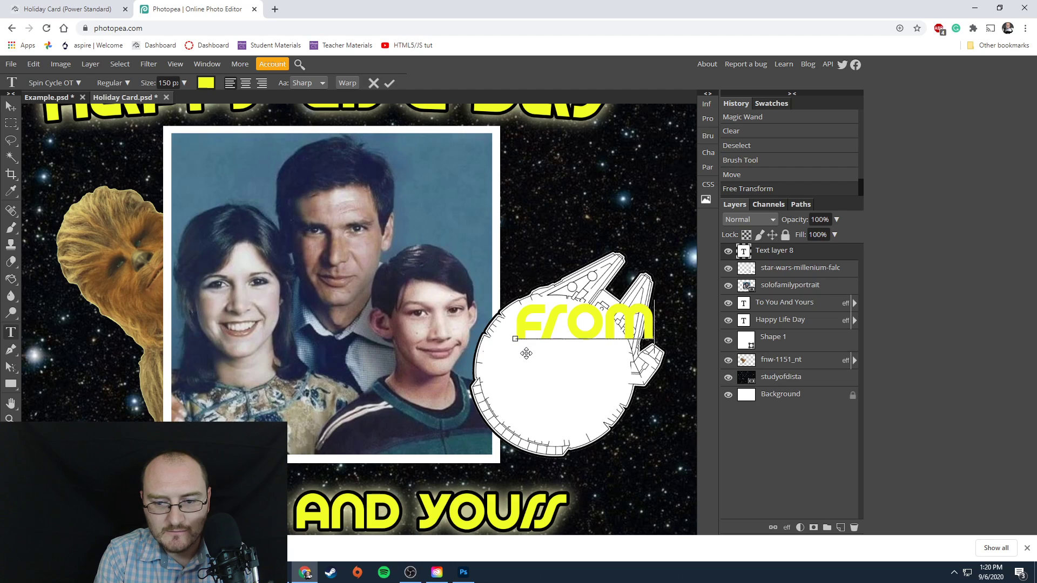
type(": T")
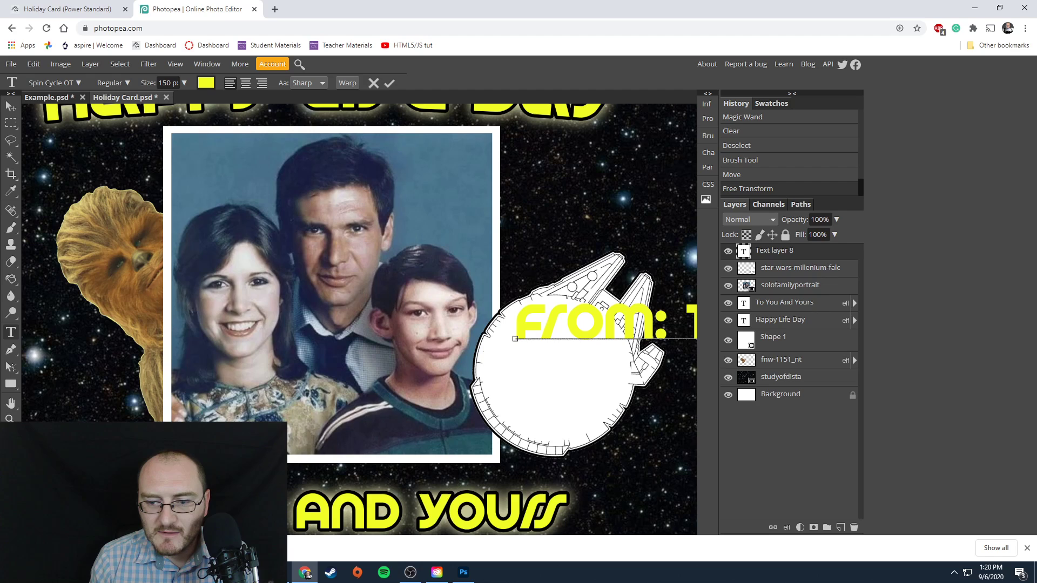
key("Return")
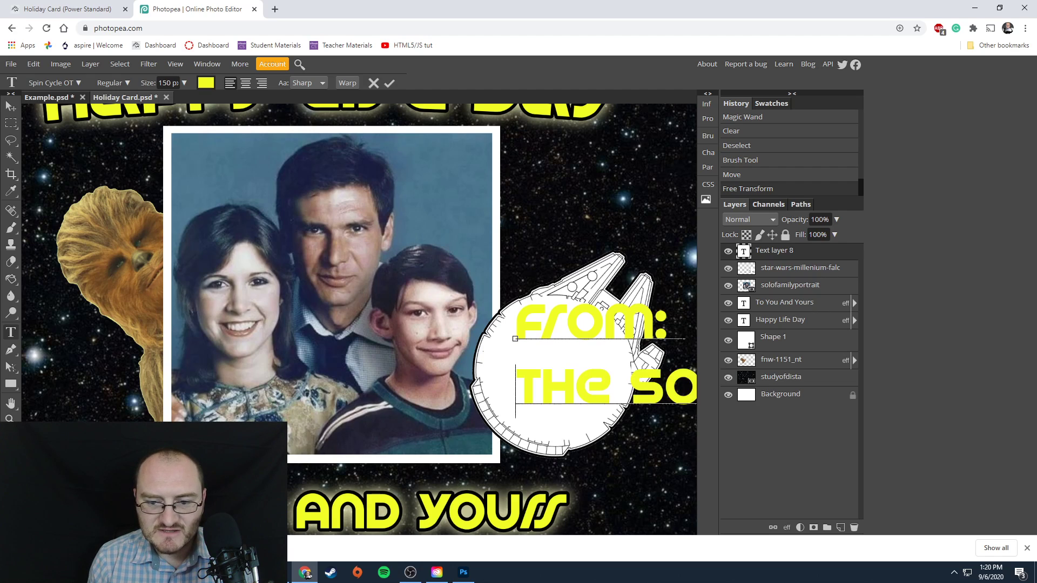
Set both lines of the "From: The Solos" text to 61 px, centre-align them, and move the text onto the Millennium Falcon's blank disc.
triple_click(603, 376)
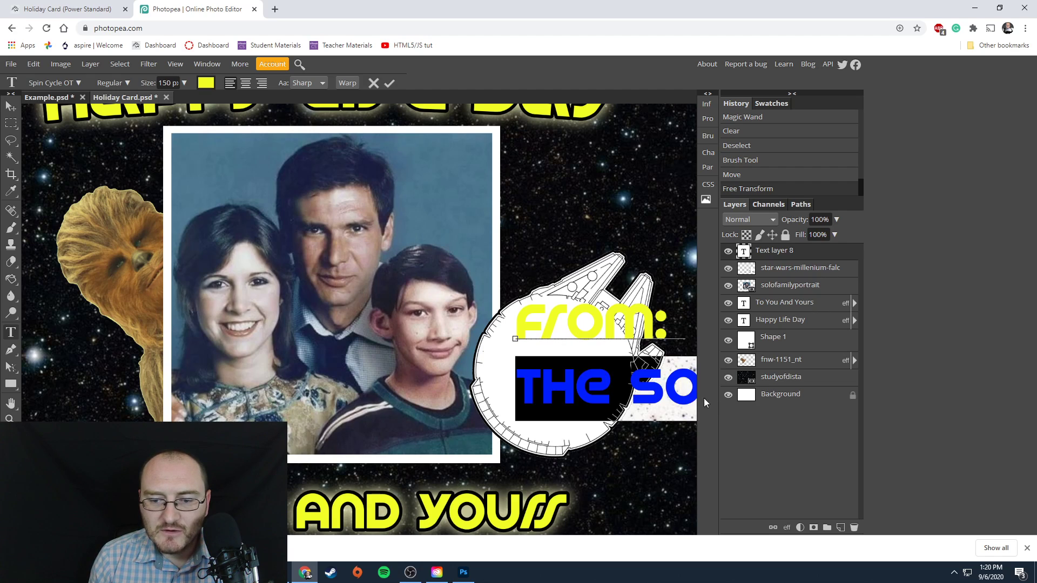
left_click_drag(517, 319, 798, 422)
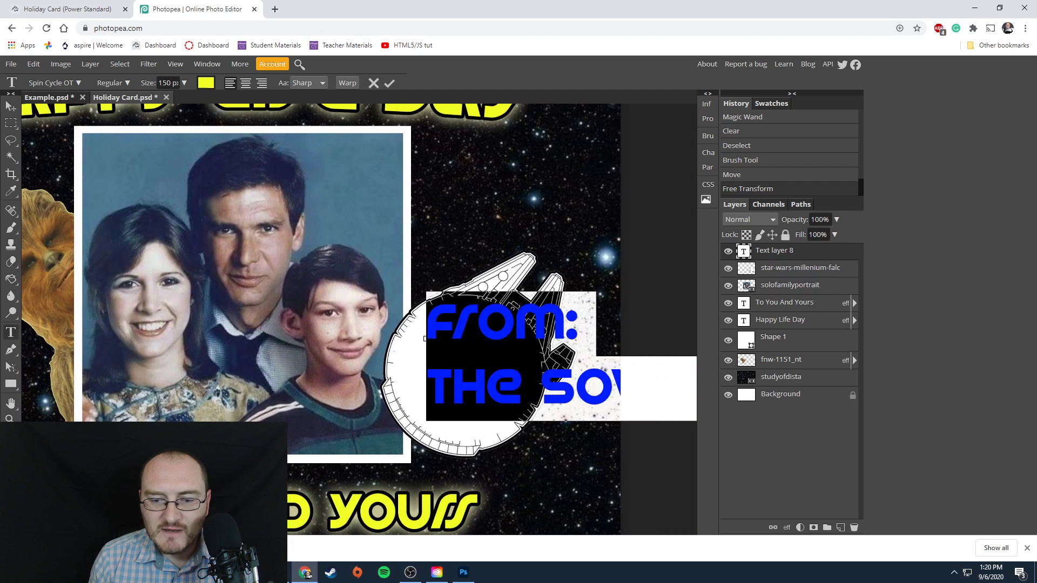
left_click(184, 83)
left_click_drag(180, 100, 174, 105)
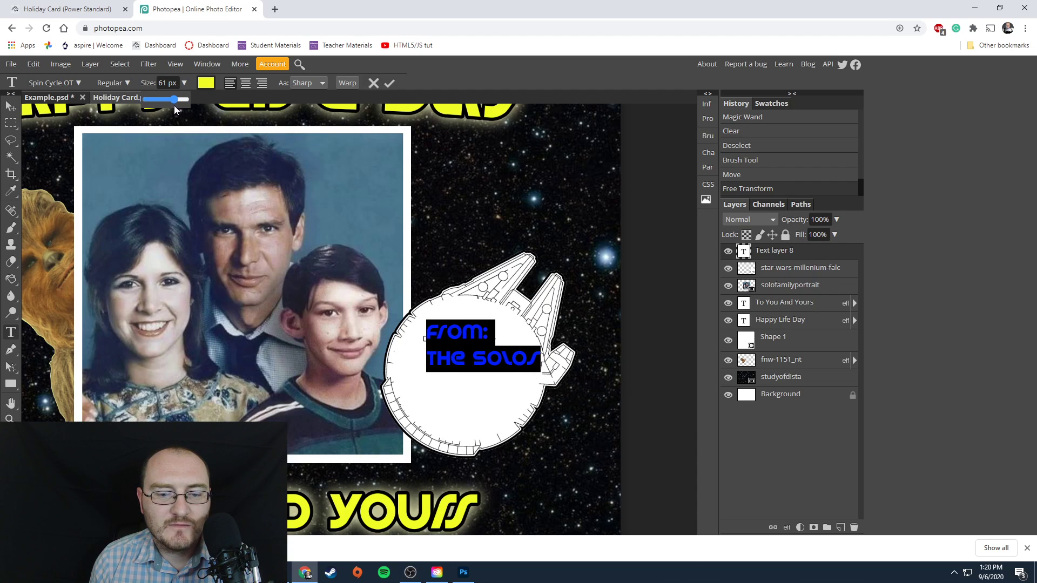
left_click(245, 84)
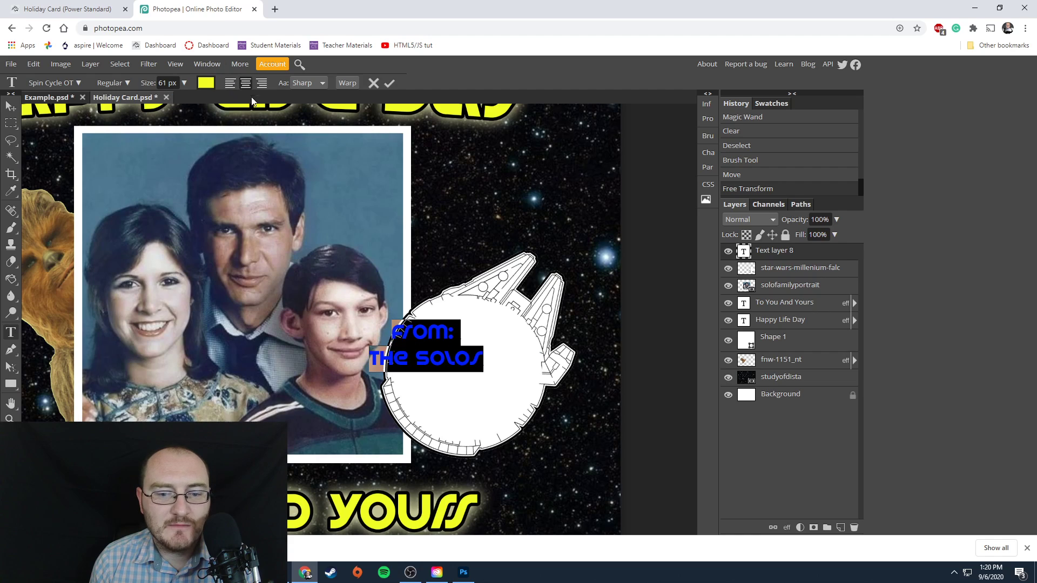
left_click(11, 107)
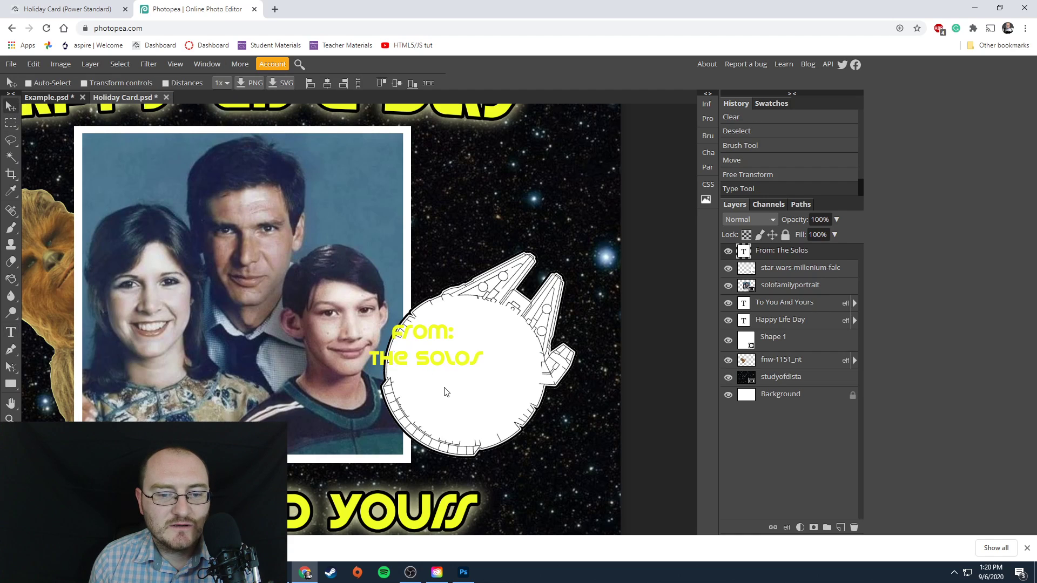
left_click_drag(438, 363, 477, 361)
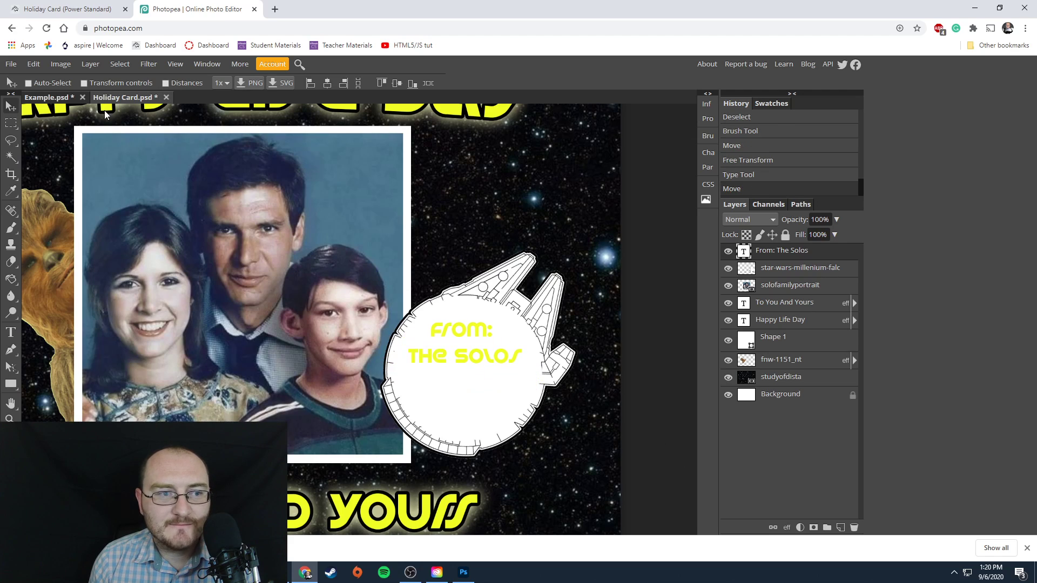
Change the colour of the whole "From: The Solos" text to black.
double_click(474, 360)
left_click(468, 359)
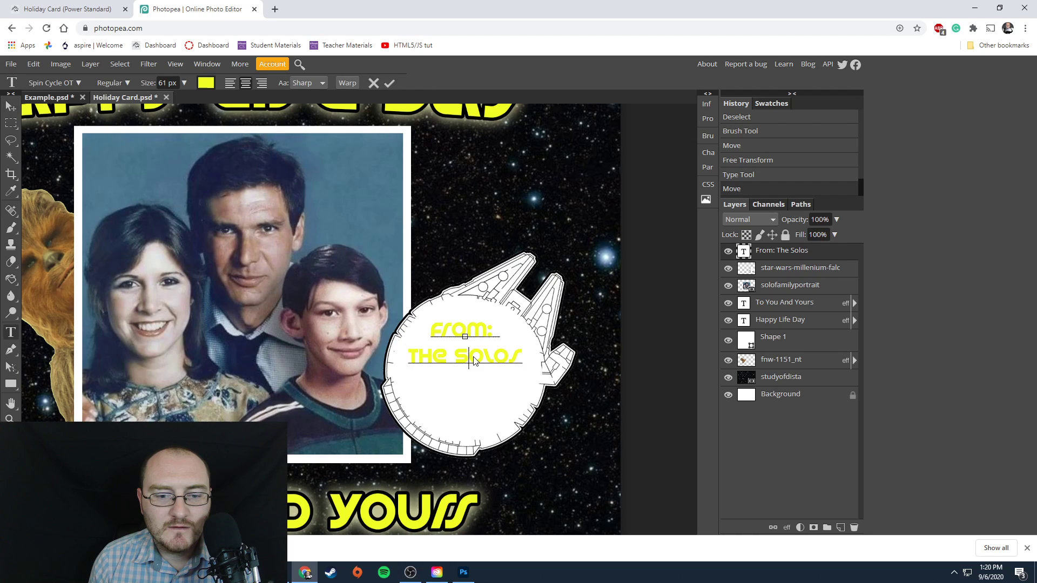
left_click_drag(515, 360, 416, 331)
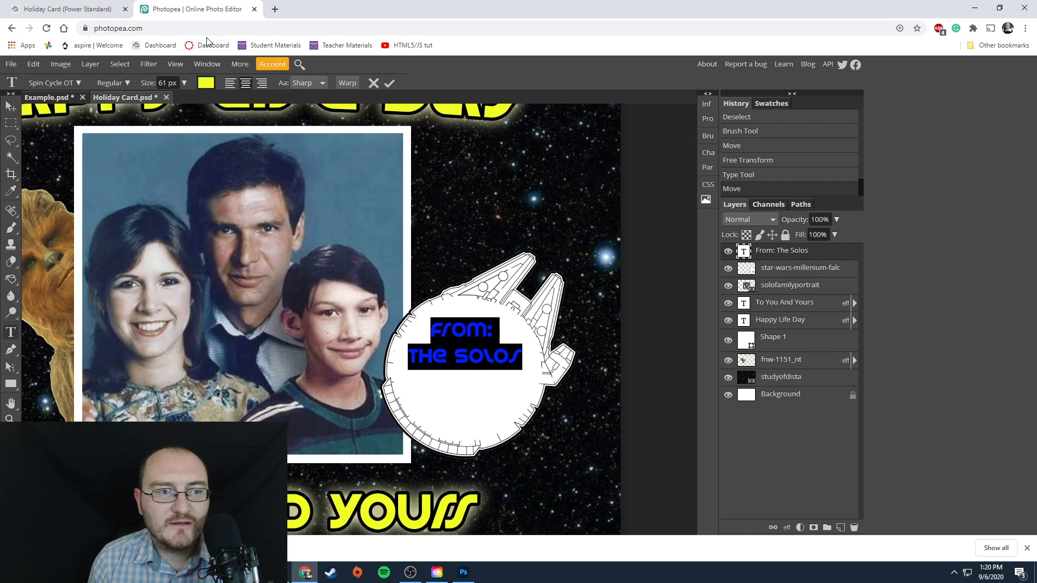
left_click(76, 82)
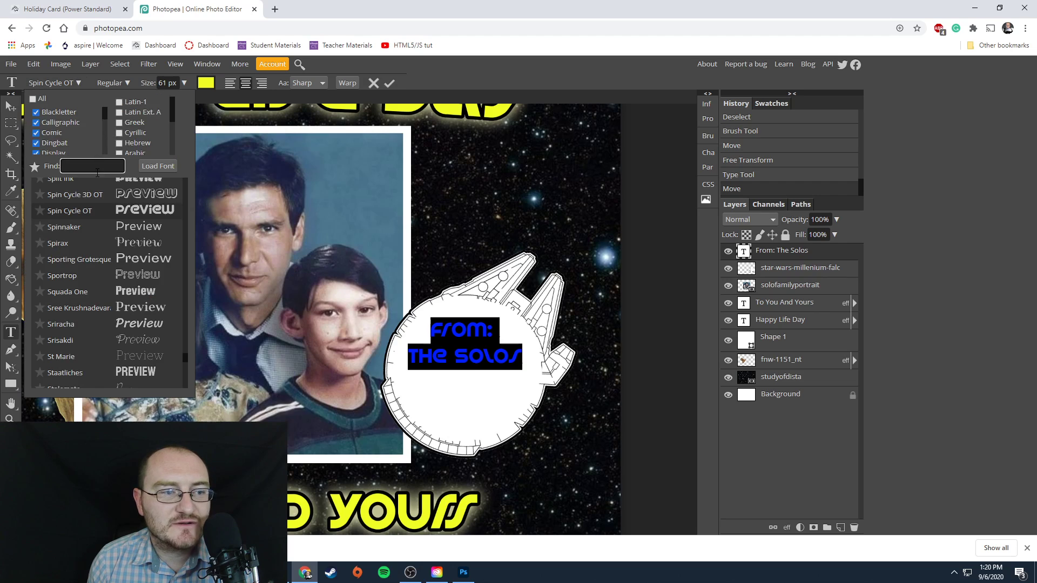
left_click(205, 82)
left_click_drag(190, 221, 125, 347)
left_click(386, 319)
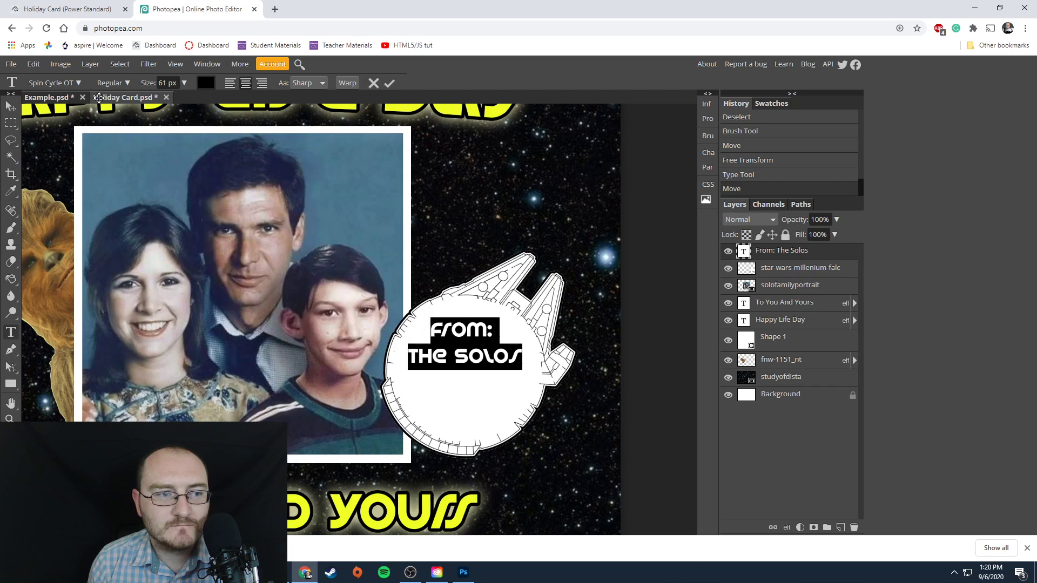
Change the font of the "From: The Solos" text to Sofia.
left_click(82, 86)
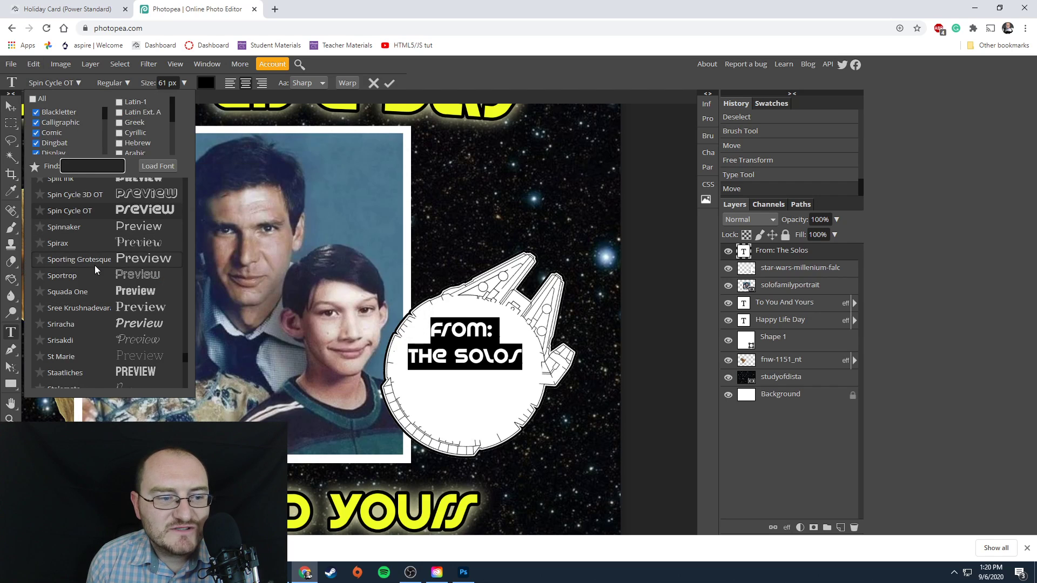
scroll(95, 265, "up", 5)
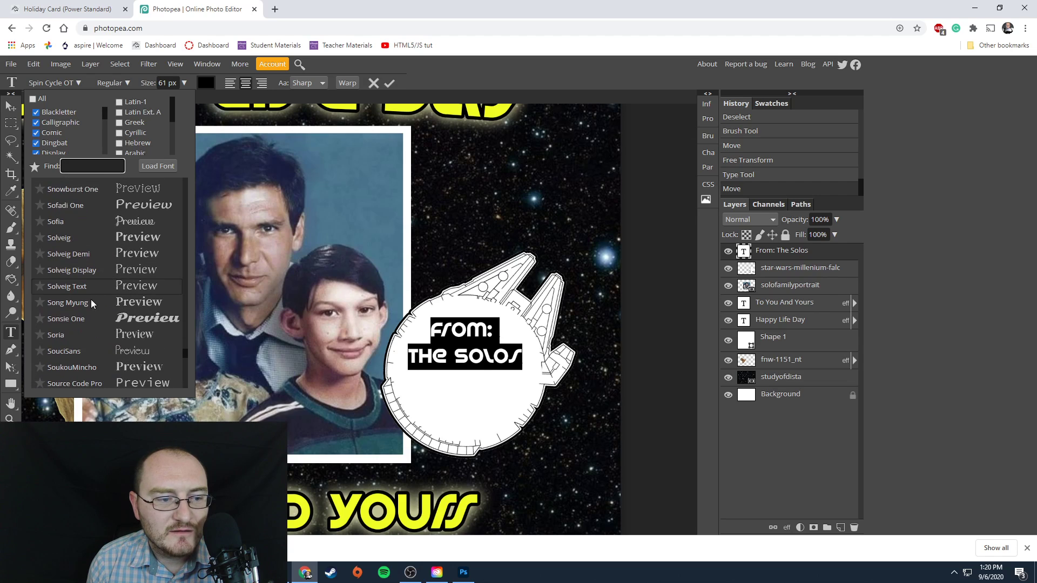
left_click(128, 220)
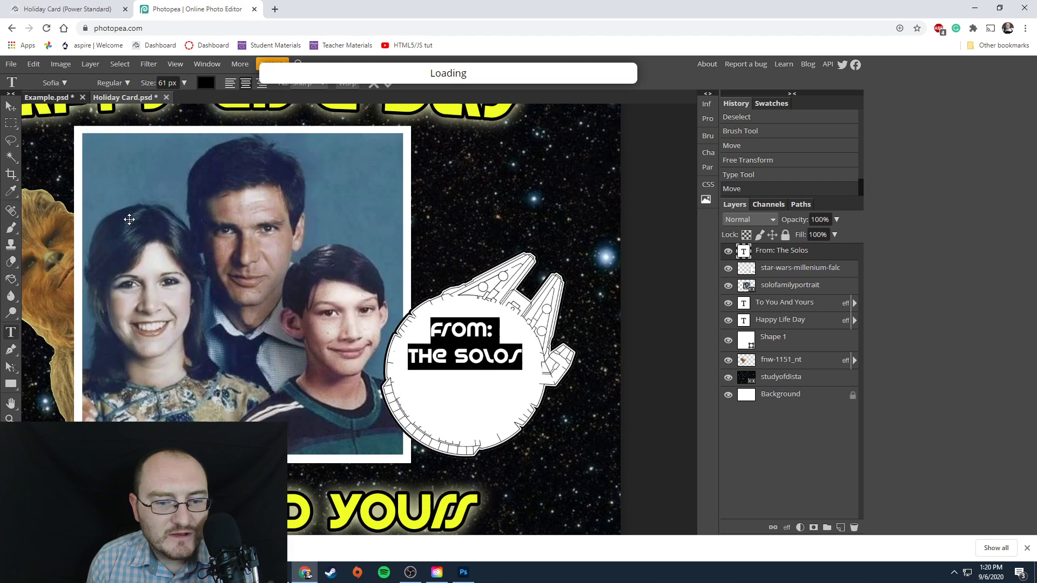
Move the "From: The Solos" text down and nudge it right to centre it on the Millennium Falcon's disc.
left_click(10, 107)
left_click_drag(473, 367, 475, 385)
key("Right")
key("Right")
key("Right")
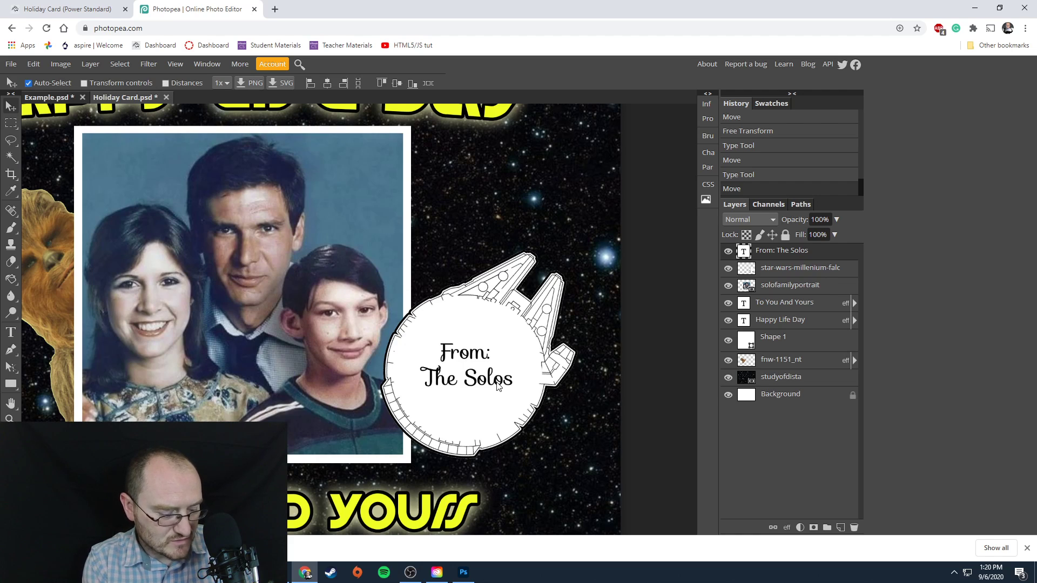
Enlarge the "From: The Solos" text to nearly fill the width of the Millennium Falcon's disc, keeping it centred.
key("ctrl+alt+t")
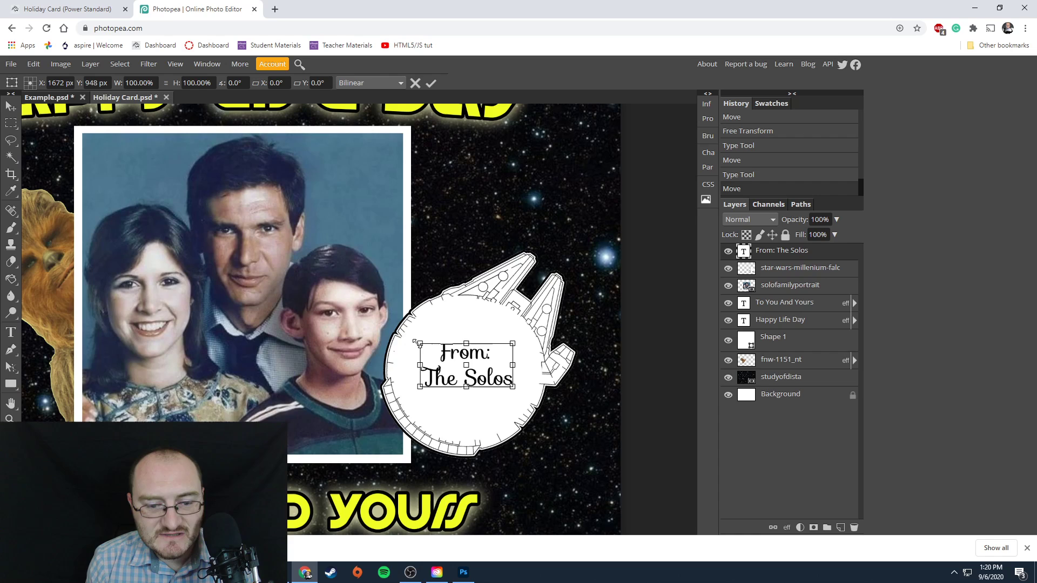
mouse_move(420, 344)
left_mouse_down()
mouse_move(372, 308)
mouse_move(378, 326)
mouse_move(408, 337)
left_mouse_up()
left_click_drag(511, 399, 502, 396)
key("Return")
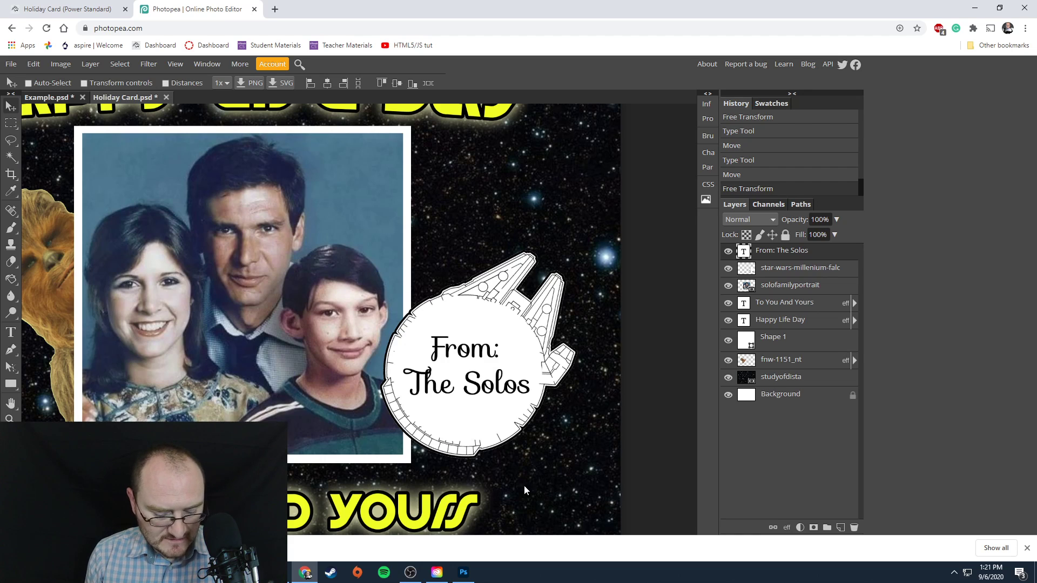
Export the card to the Desktop as a 2100 × 1500 px PNG at 100% quality named Holiday Card (1), and review the exported image.
key("ctrl+0")
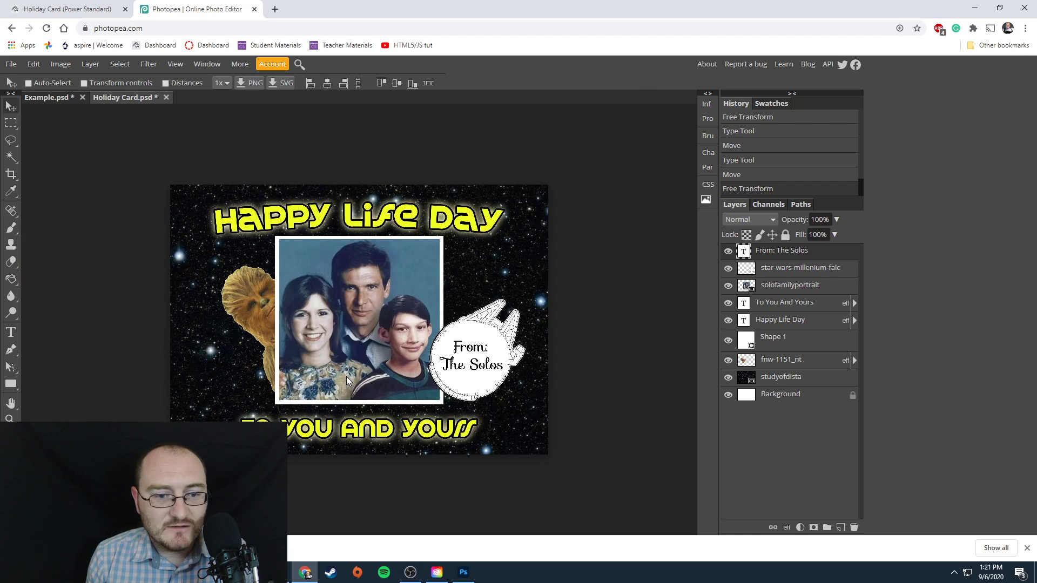
key("ctrl+plus")
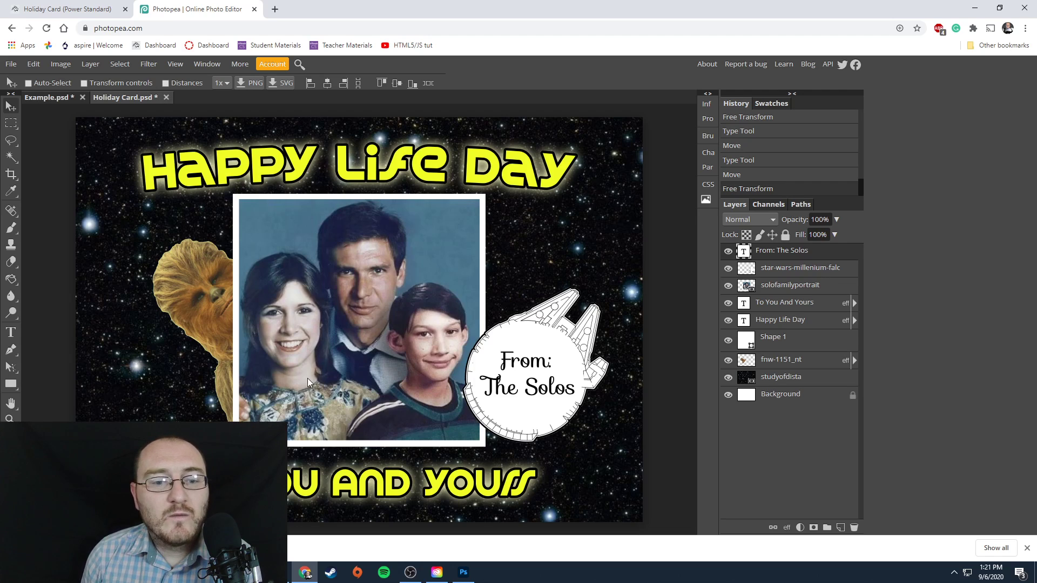
left_click(11, 64)
mouse_move(33, 64)
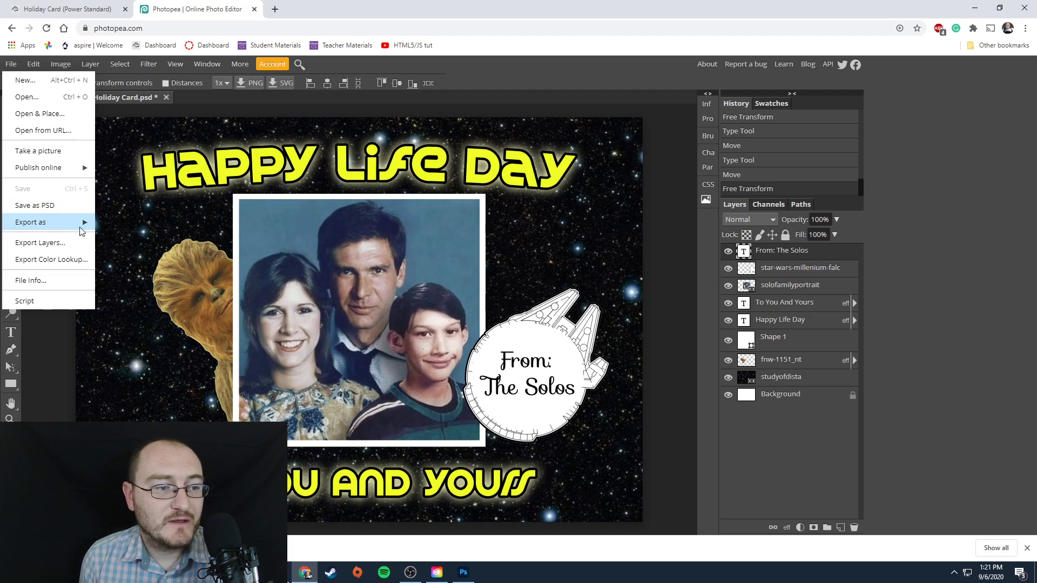
mouse_move(42, 223)
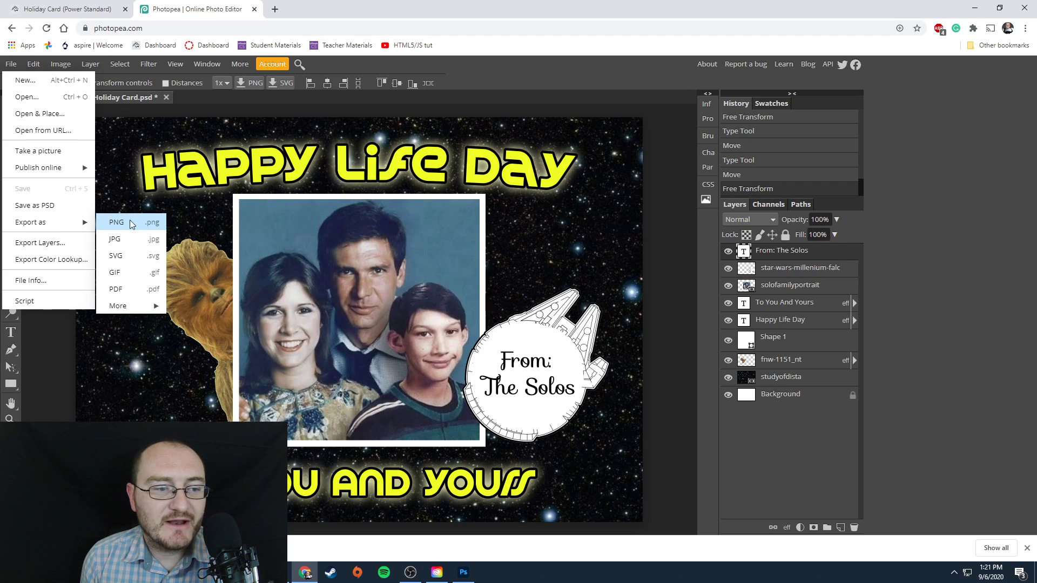
left_click(132, 224)
left_click_drag(292, 153, 366, 154)
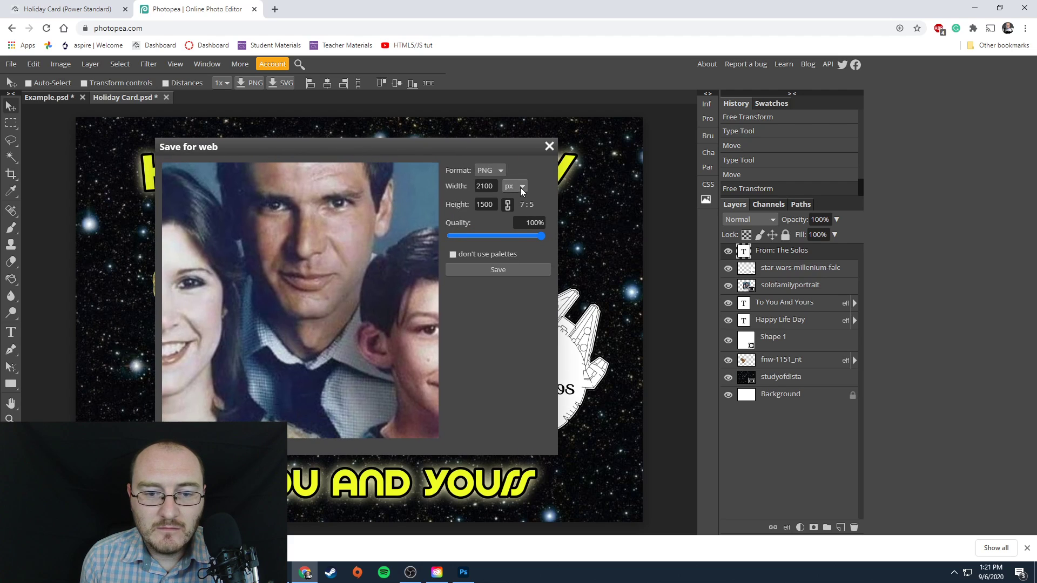
left_click(494, 269)
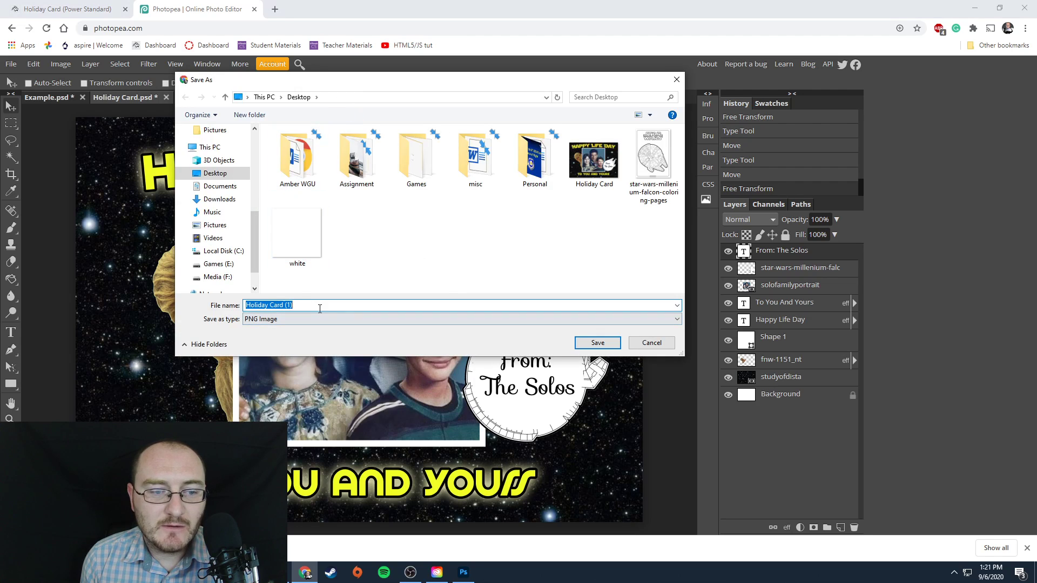
left_click(597, 342)
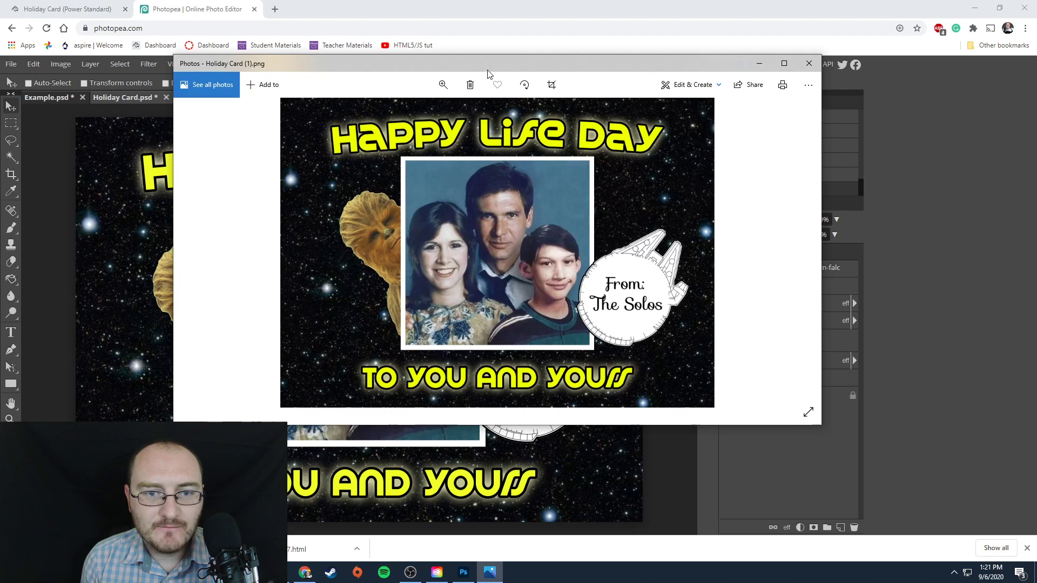
left_click_drag(489, 64, 445, 82)
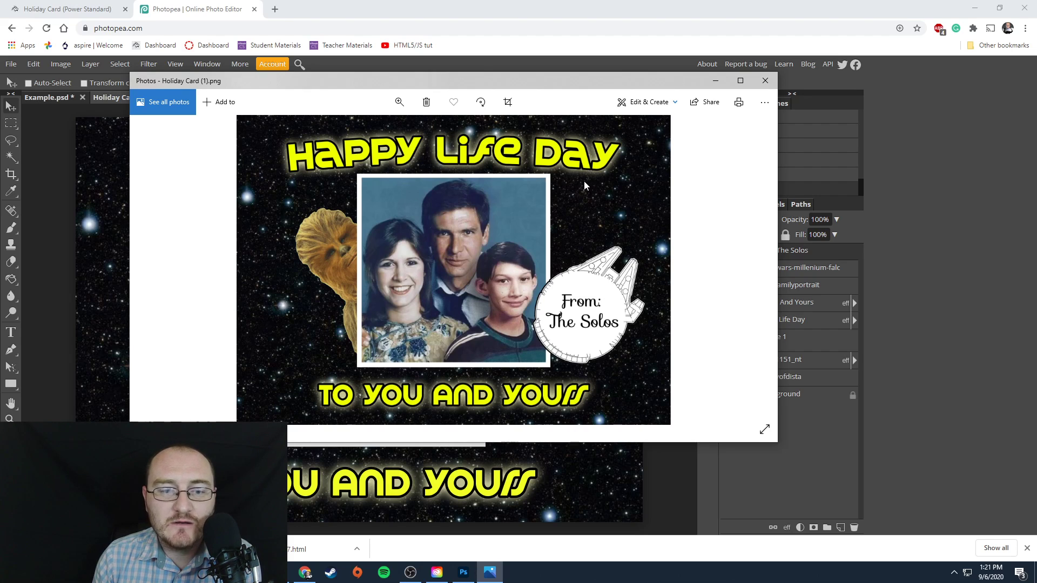
left_click(765, 80)
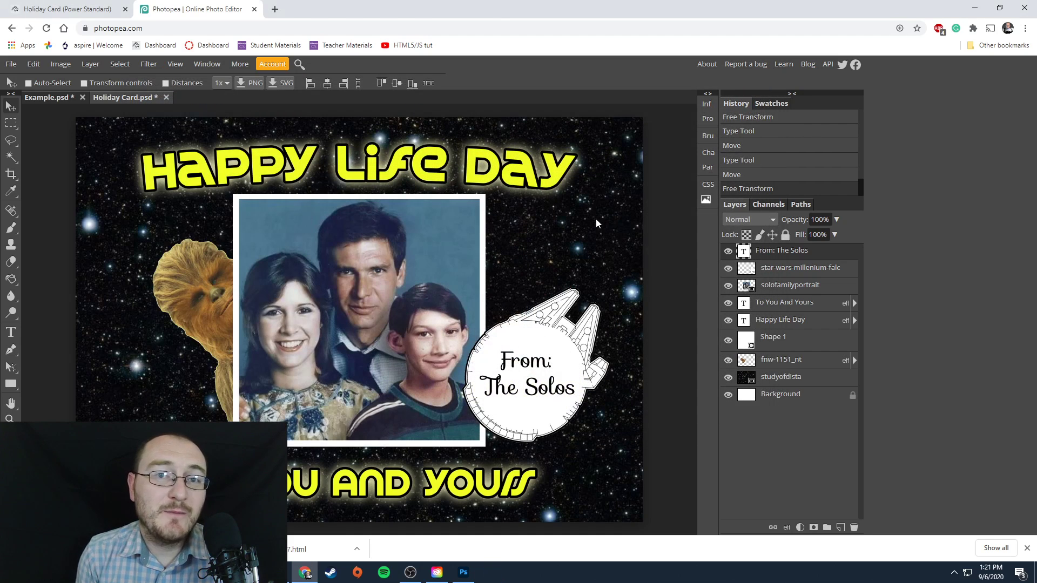